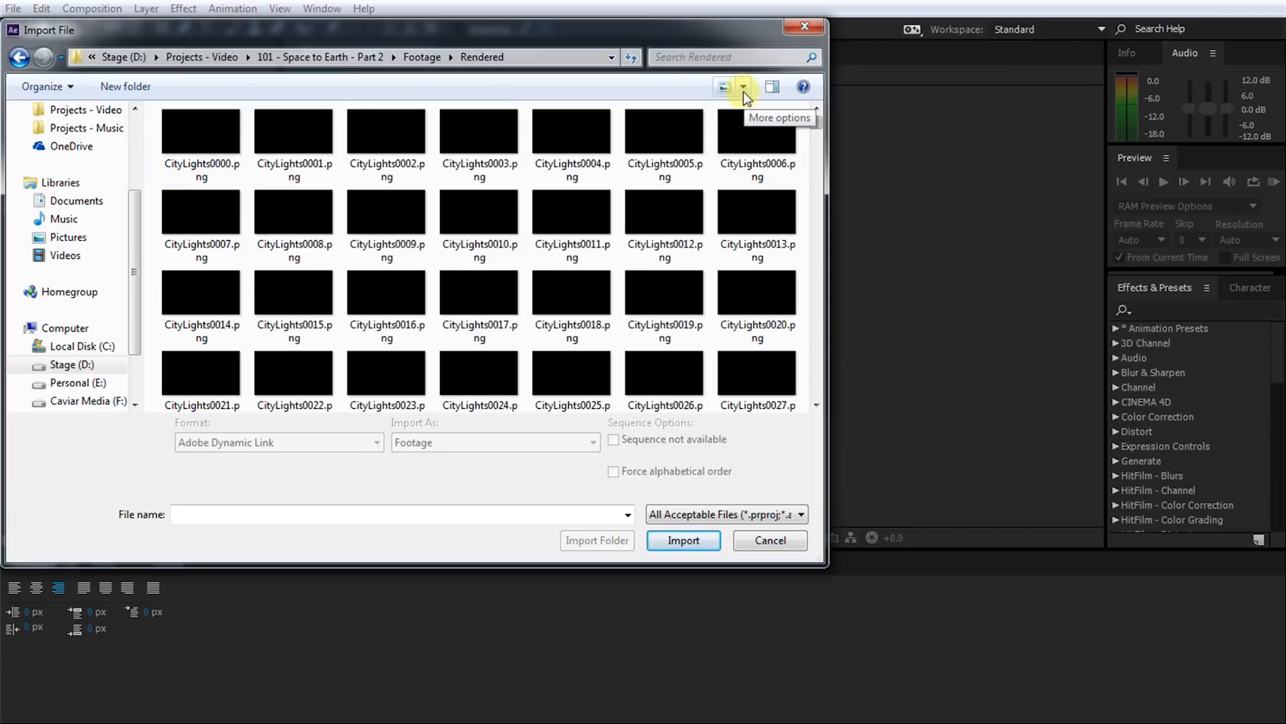
Filter the Rendered folder for *0000.png and import MultiPass_object_1_0000.png as a PNG sequence.
{"action": "left_click", "coordinate": [738, 59]}
{"action": "type", "text": "*0000.png"}
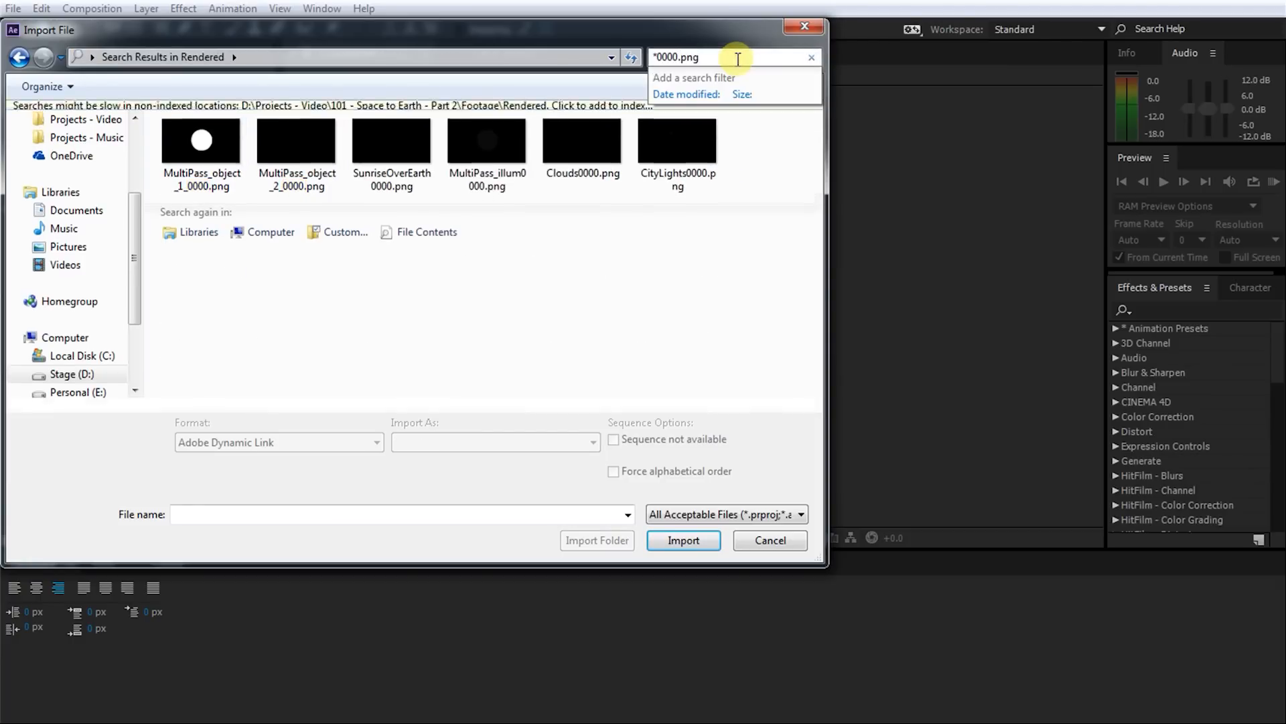
{"action": "left_click", "coordinate": [224, 170]}
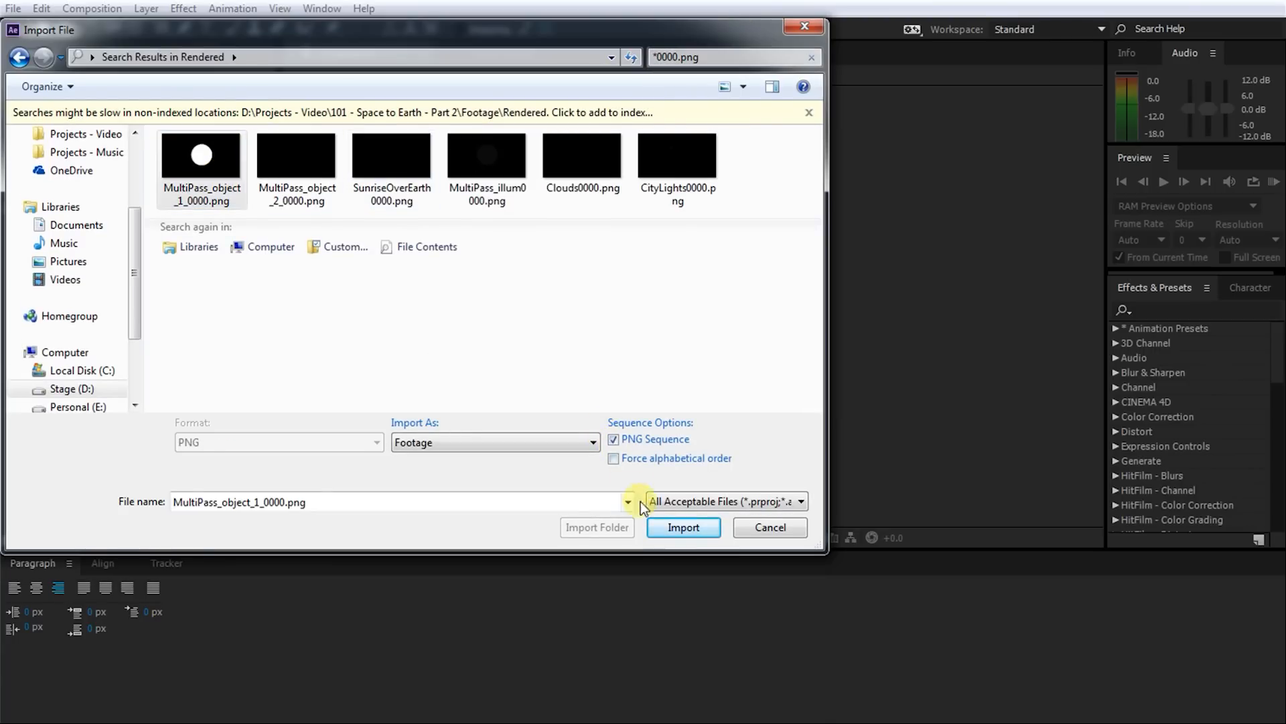
{"action": "left_click", "coordinate": [682, 528]}
Import the remaining PNG sequences: MultiPass_object_2, SunriseOverEarth, MultiPass_illum, Clouds and CityLights.
{"action": "double_click", "coordinate": [91, 327]}
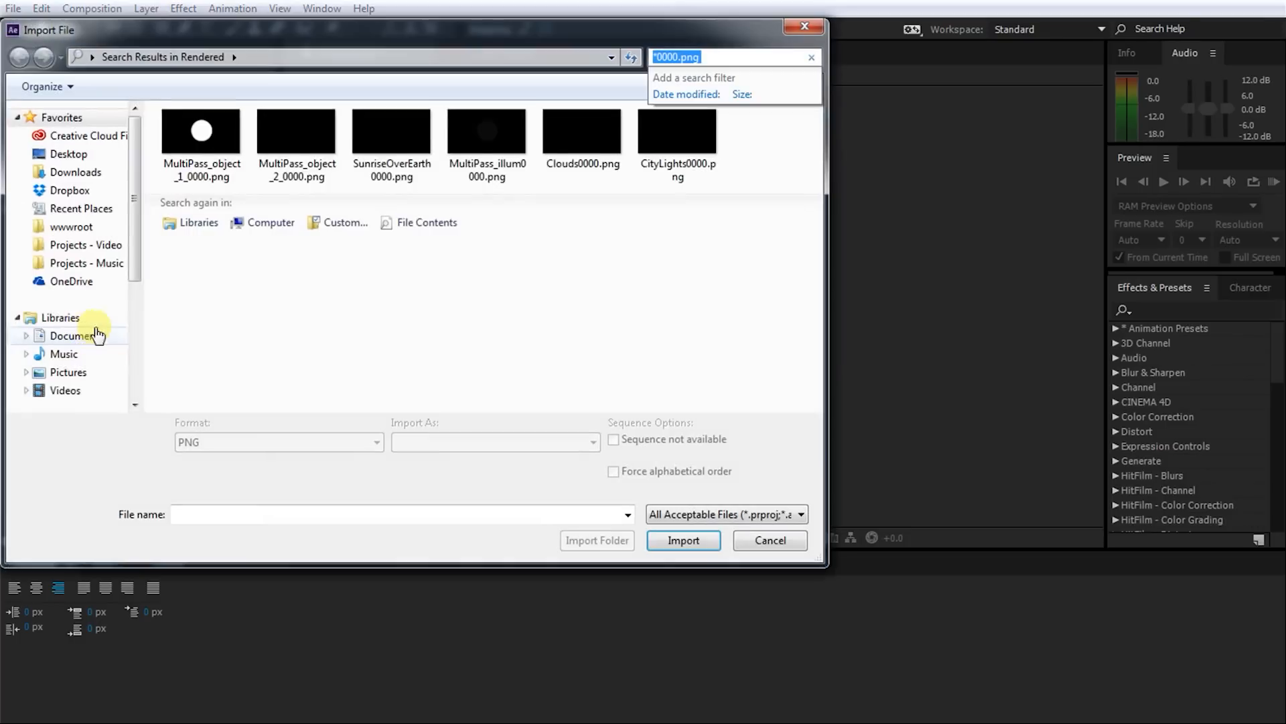
{"action": "double_click", "coordinate": [109, 313]}
{"action": "left_click", "coordinate": [388, 129]}
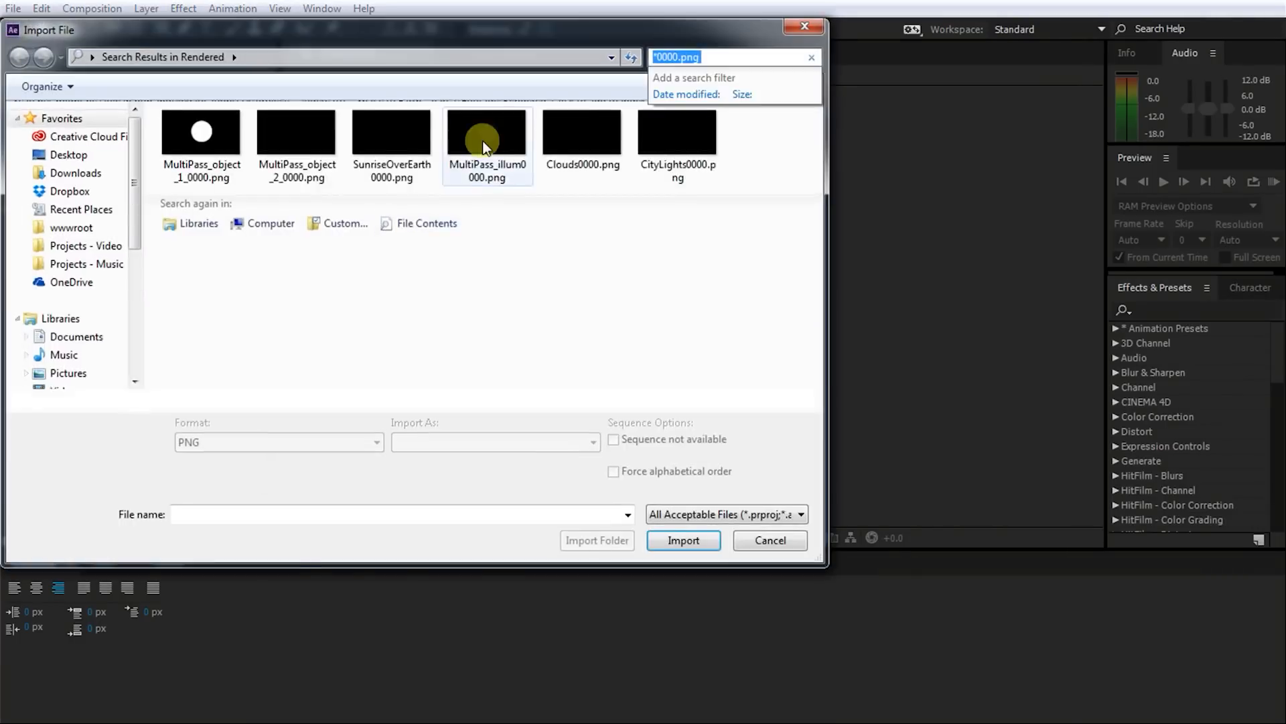
{"action": "left_click", "coordinate": [585, 163]}
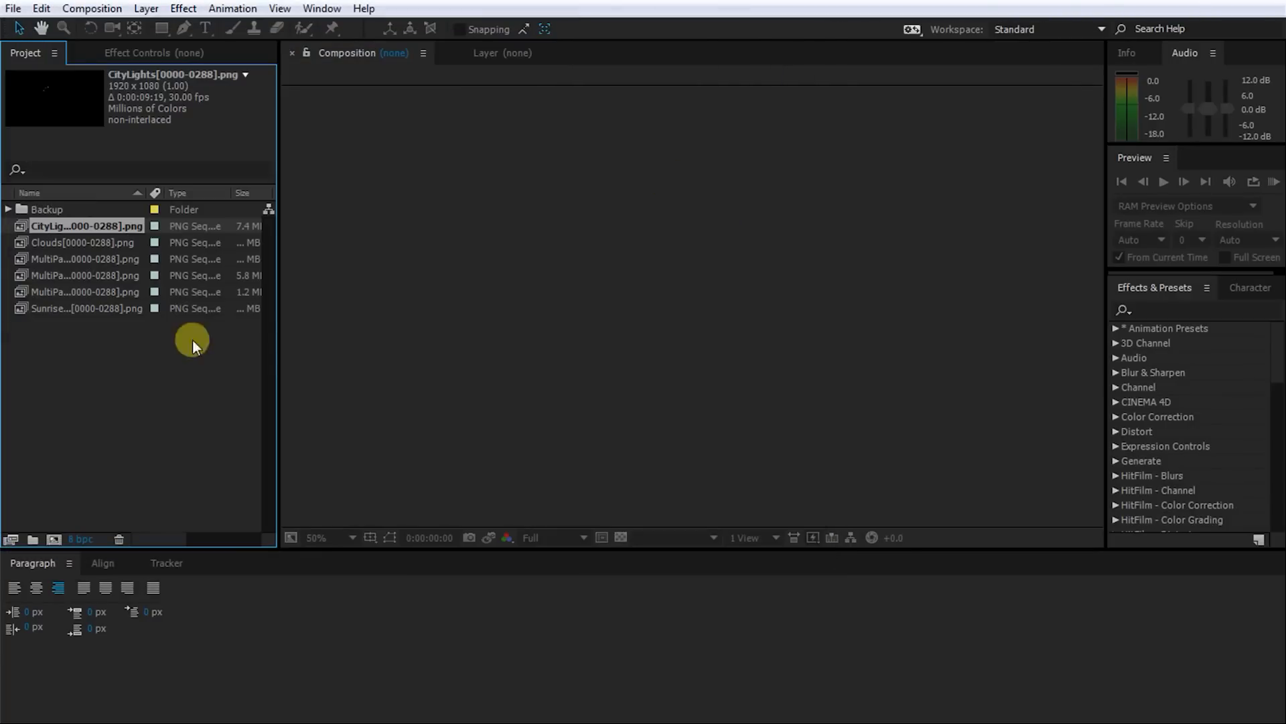
{"action": "left_click", "coordinate": [142, 396]}
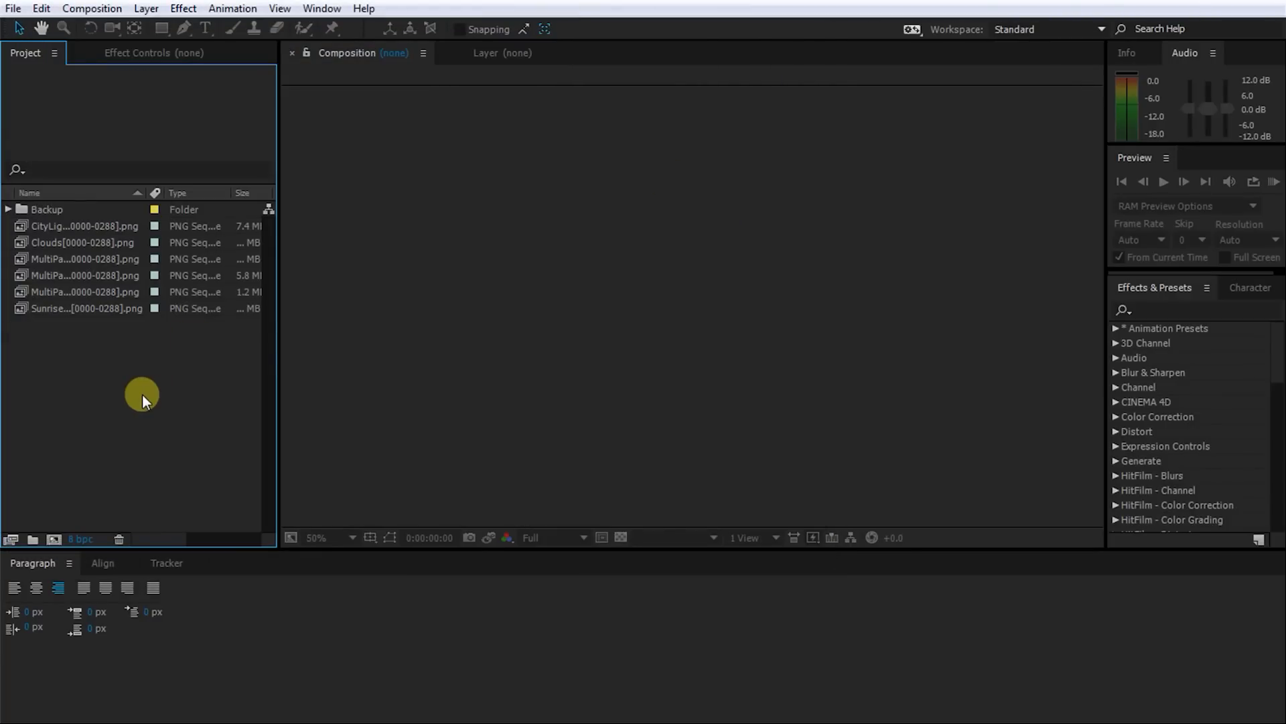
Shorten the names of the city lights, clouds and illumination sequences to CityLights, Clouds and Illumination.
{"action": "left_click", "coordinate": [75, 232]}
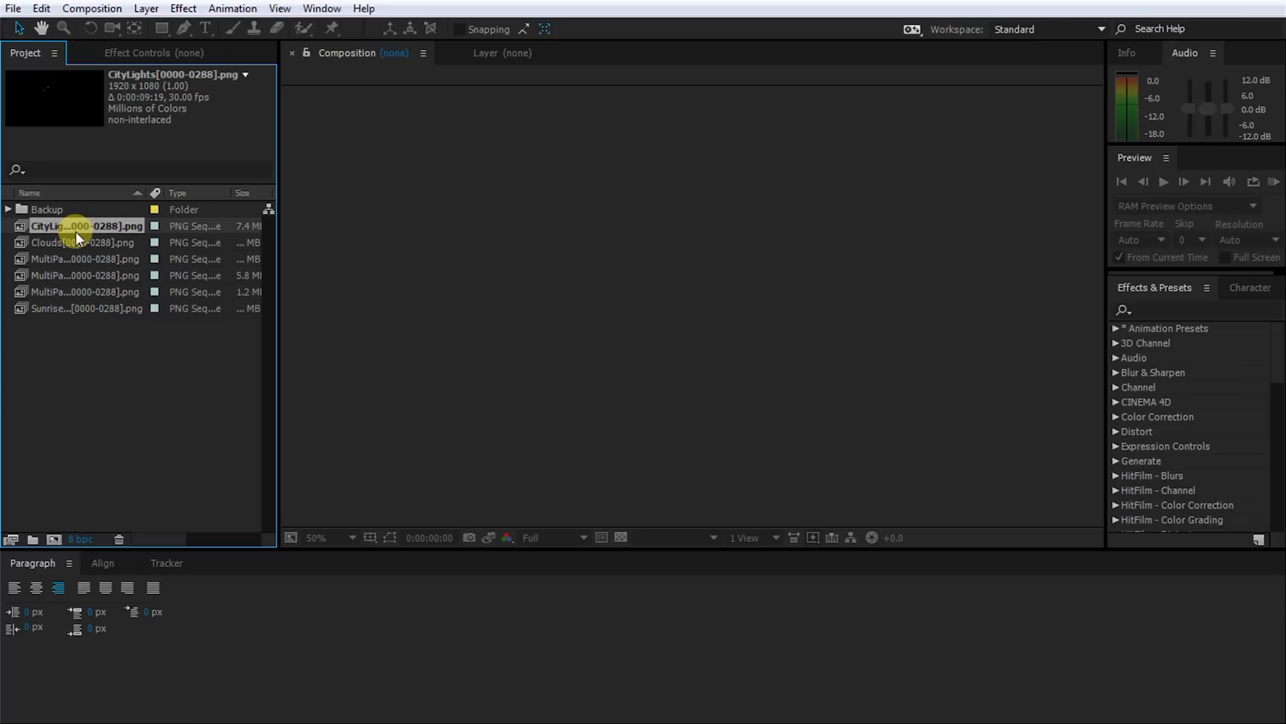
{"action": "key", "text": "Return"}
{"action": "type", "text": "CityLights"}
{"action": "key", "text": "Return"}
{"action": "left_click", "coordinate": [75, 240]}
{"action": "key", "text": "Return"}
{"action": "type", "text": "Clouds"}
{"action": "key", "text": "Return"}
{"action": "left_click", "coordinate": [82, 260]}
{"action": "key", "text": "Return"}
{"action": "type", "text": "Illumination"}
{"action": "key", "text": "Return"}
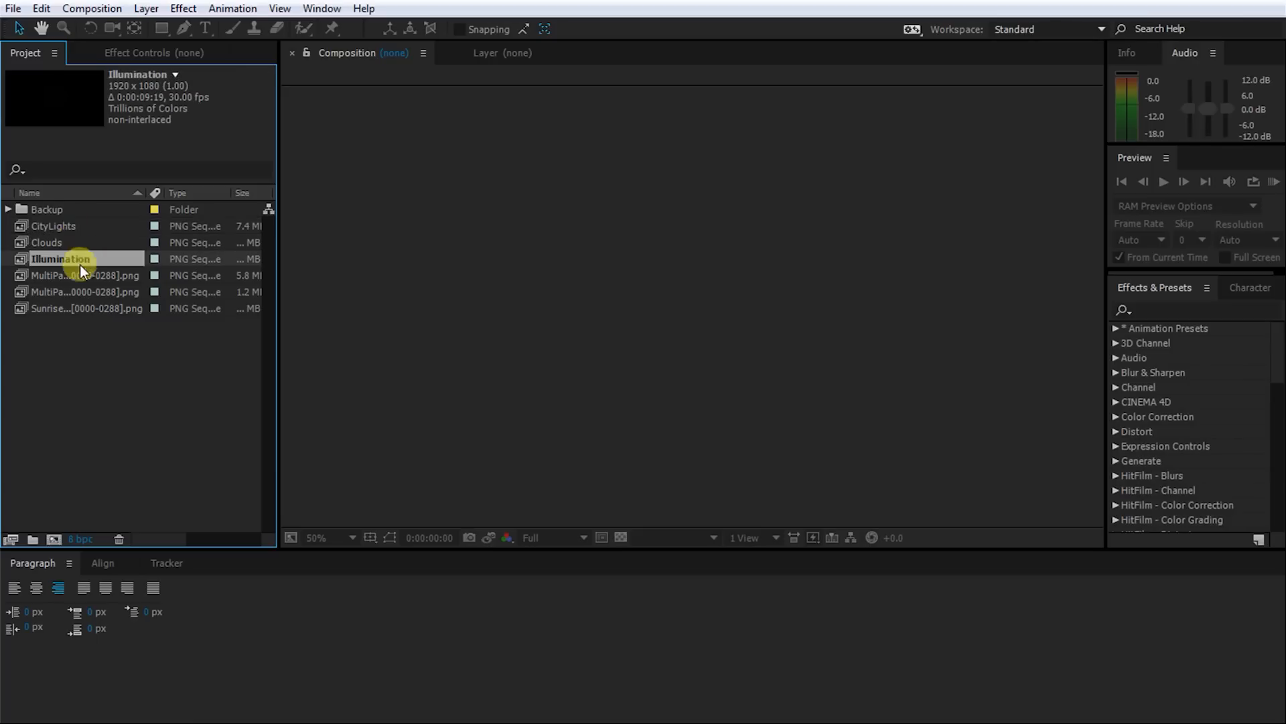
Rename the MultiPass object 1 and 2 sequences ObjectBuffer Earth and ObjectBuffer Sun, and the sunrise sequence SunriseOverEarth.
{"action": "left_click", "coordinate": [71, 275]}
{"action": "key", "text": "Return"}
{"action": "type", "text": "ObjectBuffer Sun"}
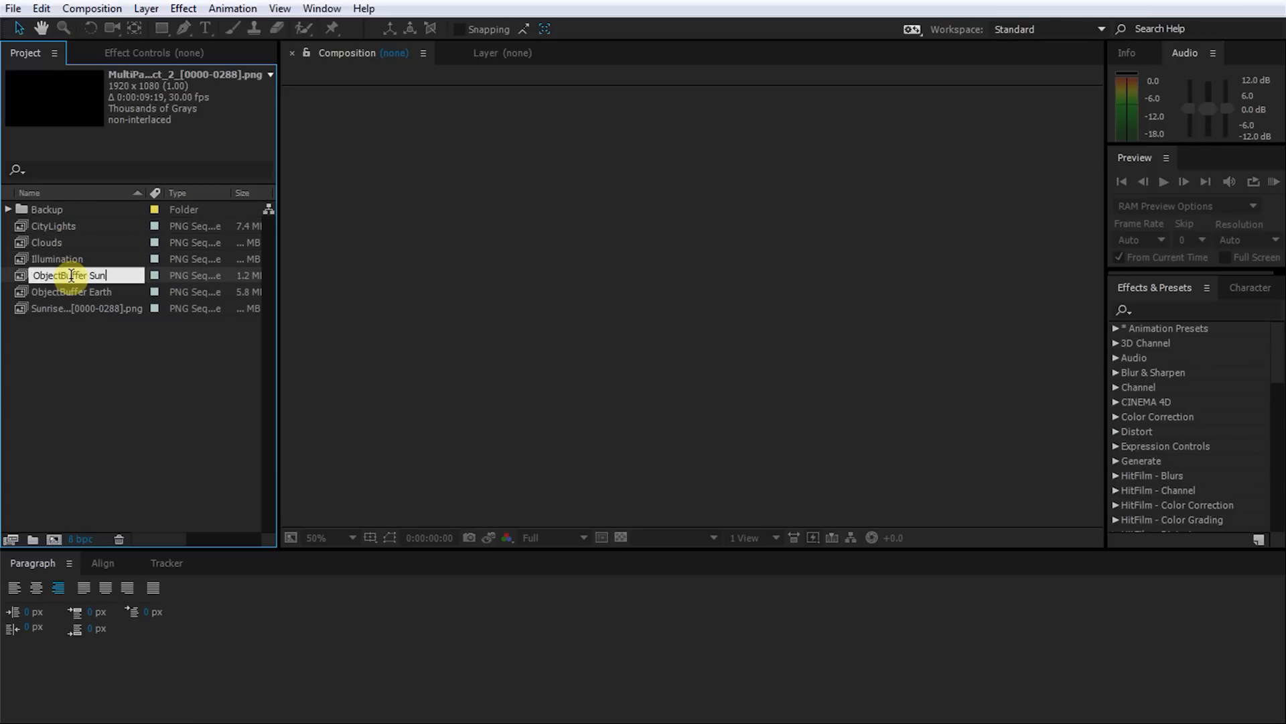
{"action": "key", "text": "Return"}
{"action": "left_click", "coordinate": [69, 306]}
{"action": "key", "text": "Return"}
{"action": "type", "text": "SunriseOverEarth"}
{"action": "key", "text": "Return"}
{"action": "left_click", "coordinate": [85, 333]}
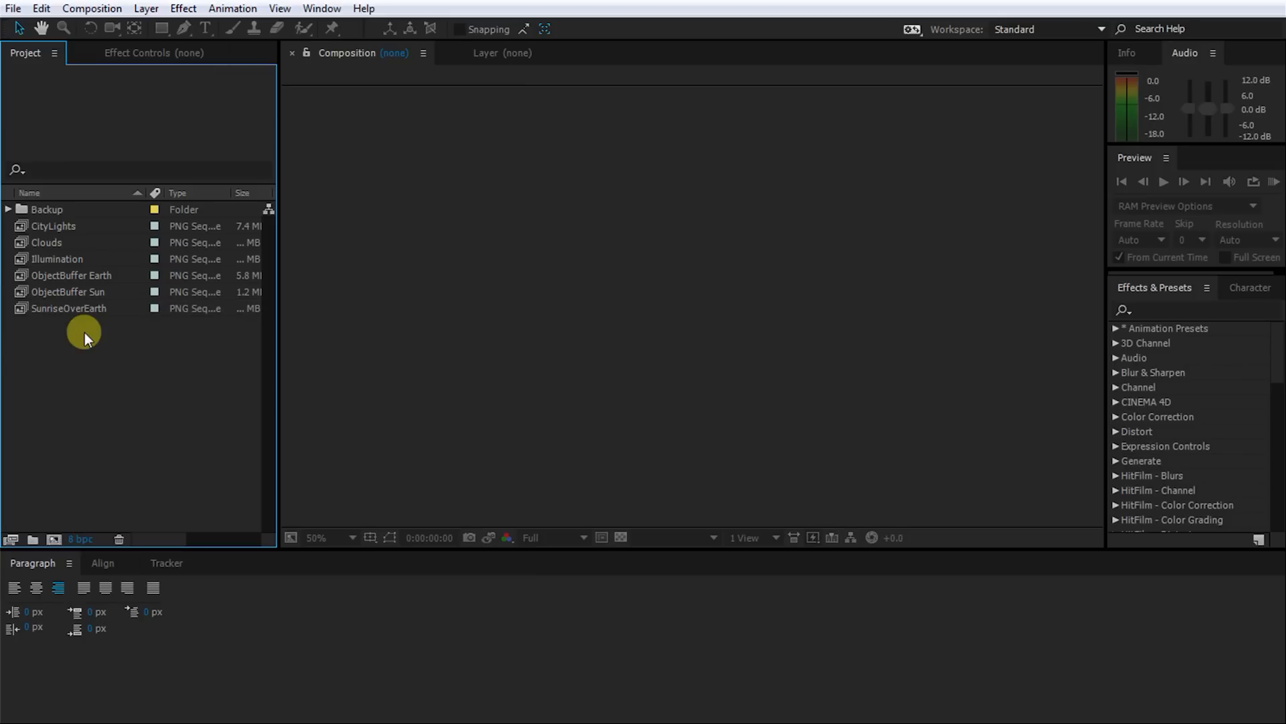
Interpret the CityLights footage at 24 frames per second with Preserve RGB enabled.
{"action": "right_click", "coordinate": [58, 226]}
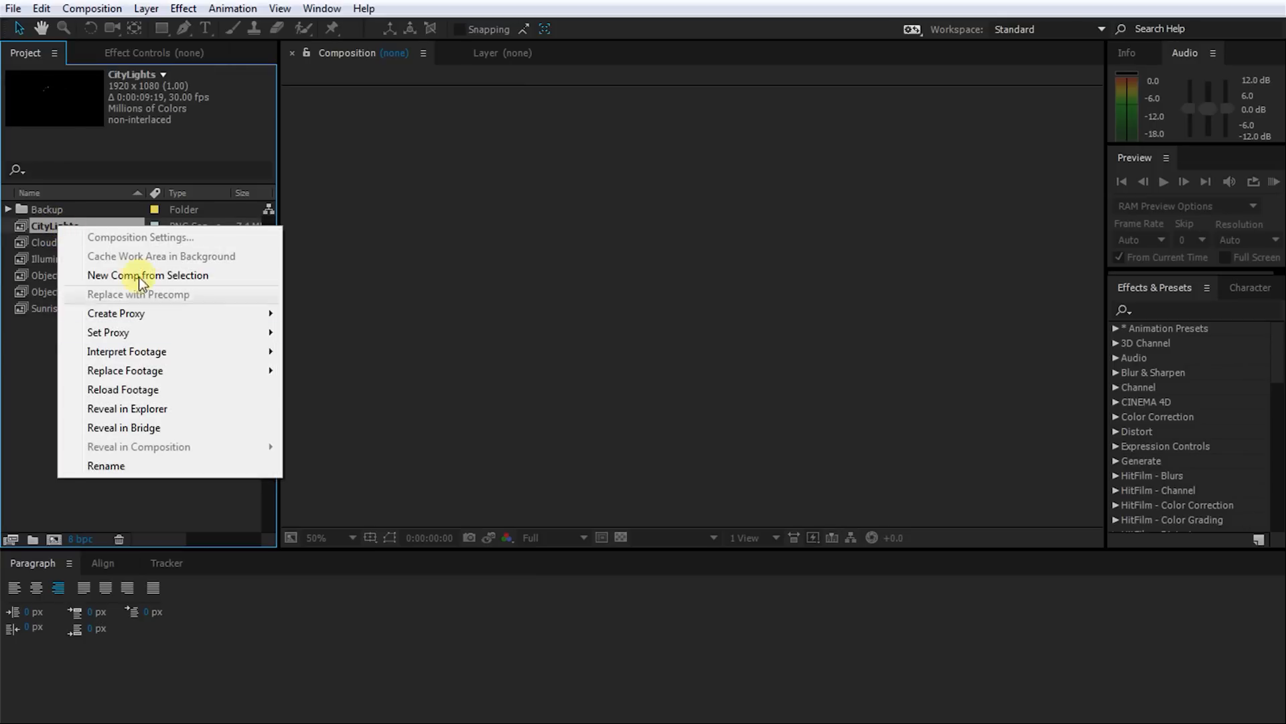
{"action": "mouse_move", "coordinate": [164, 350]}
{"action": "left_click", "coordinate": [329, 348]}
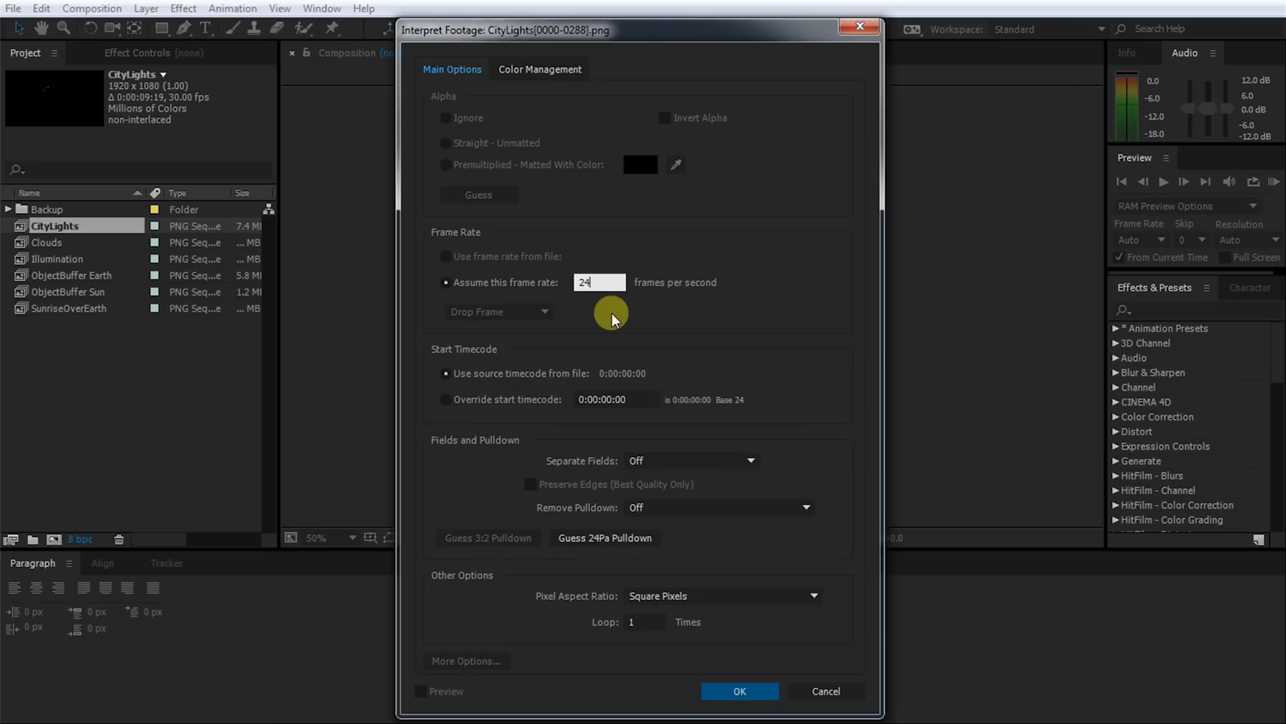
{"action": "left_click", "coordinate": [530, 71]}
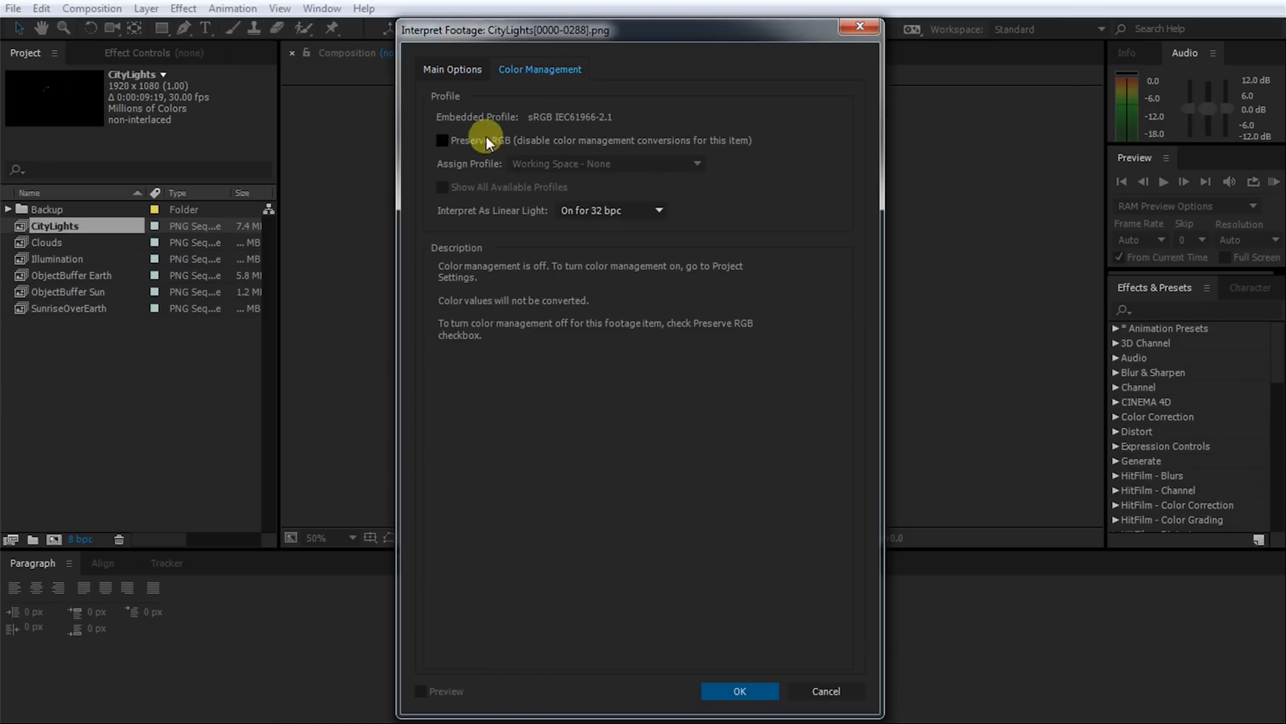
{"action": "left_click", "coordinate": [441, 142]}
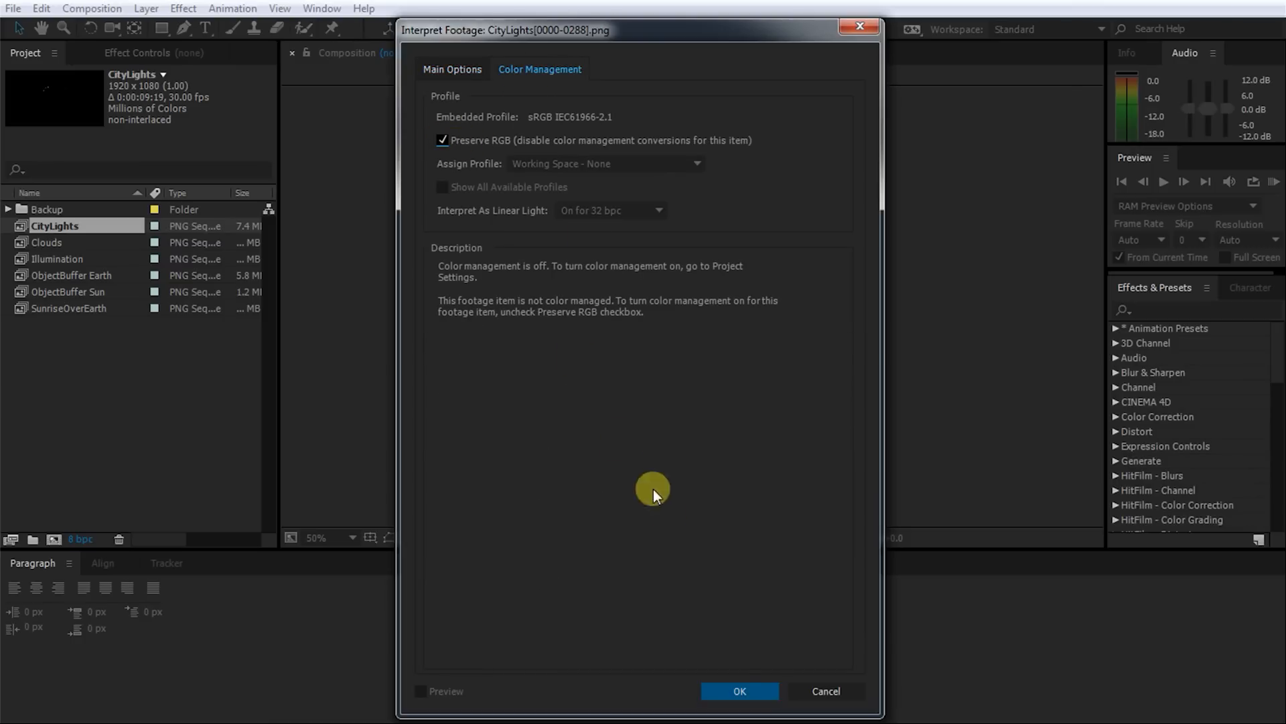
{"action": "left_click", "coordinate": [733, 690]}
Interpret the Clouds footage at 24 frames per second with Preserve RGB enabled.
{"action": "left_click", "coordinate": [44, 242]}
{"action": "key", "text": "ctrl+alt+g"}
{"action": "left_click", "coordinate": [539, 70]}
{"action": "left_click", "coordinate": [443, 141]}
{"action": "left_click", "coordinate": [739, 690]}
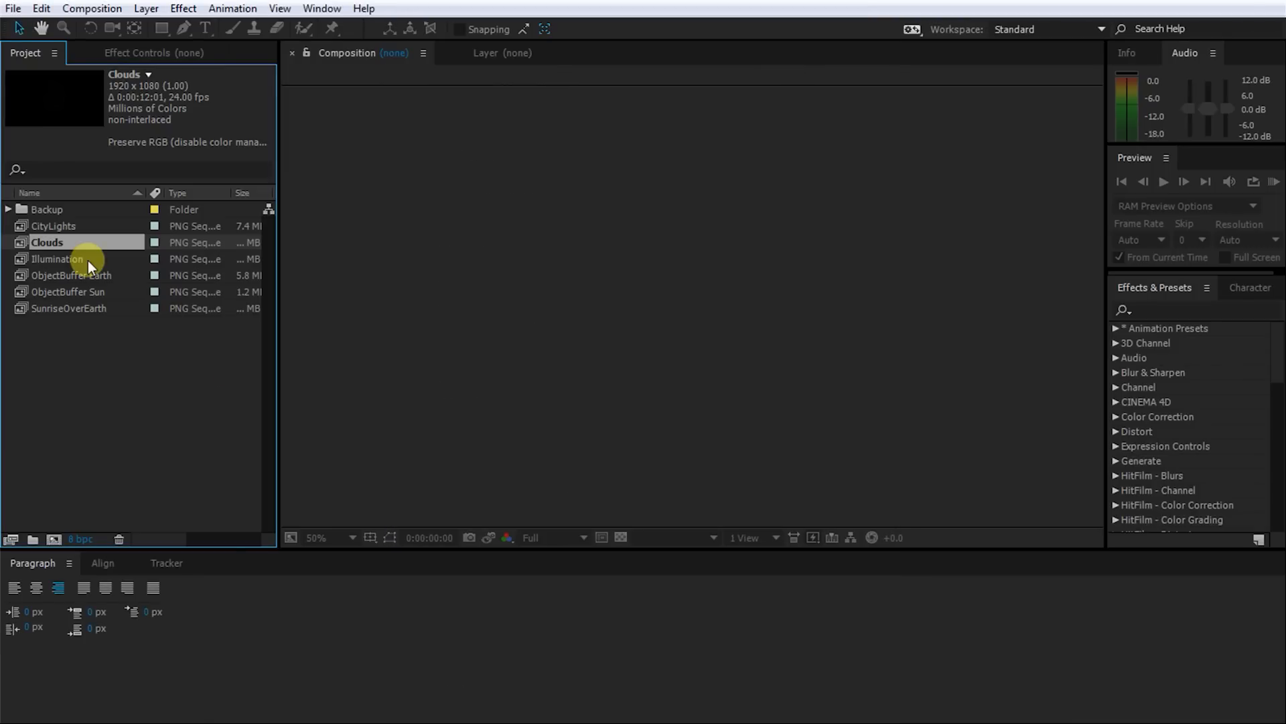
Interpret the Illumination footage at 24 frames per second with Preserve RGB enabled.
{"action": "left_click", "coordinate": [88, 260]}
{"action": "key", "text": "ctrl+alt+g"}
{"action": "type", "text": "24"}
{"action": "left_click", "coordinate": [539, 70]}
{"action": "left_click", "coordinate": [442, 141]}
{"action": "left_click", "coordinate": [740, 691]}
Apply the same 24 fps, Preserve RGB footage interpretation to ObjectBuffer Sun and SunriseOverEarth.
{"action": "left_click", "coordinate": [74, 292]}
{"action": "key", "text": "ctrl+alt+g"}
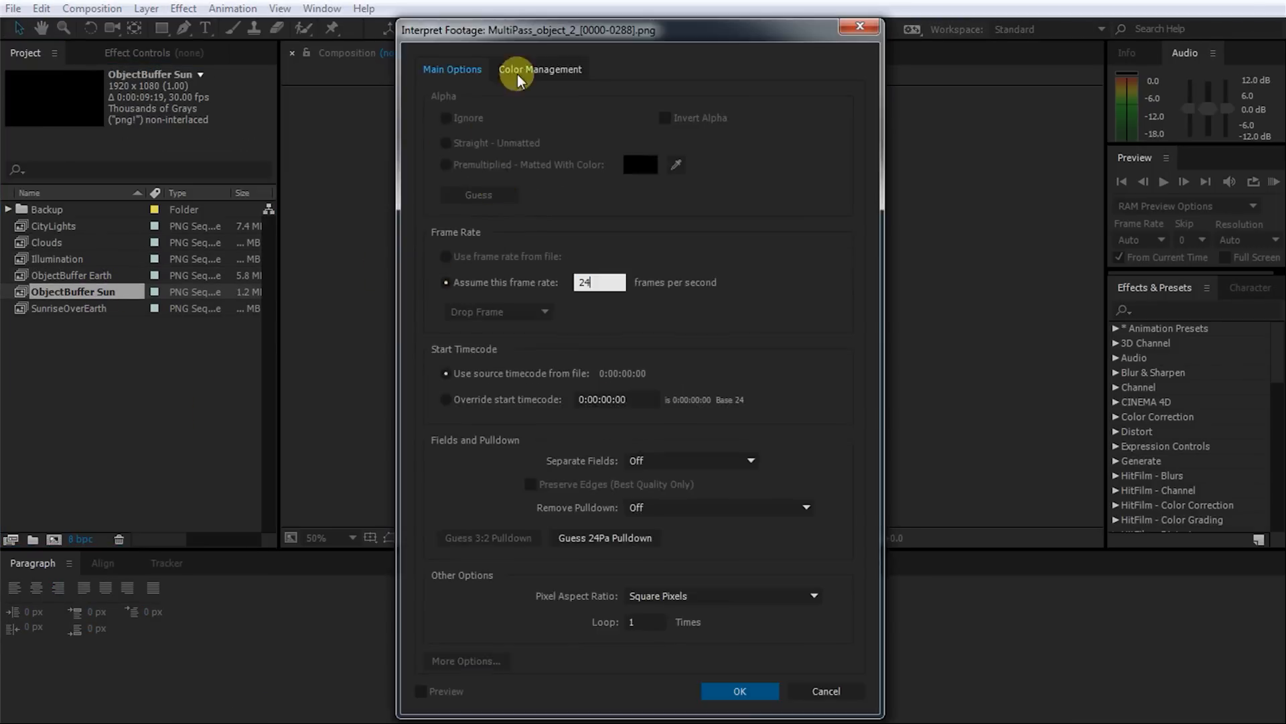
{"action": "left_click", "coordinate": [740, 691]}
{"action": "left_click", "coordinate": [69, 309]}
{"action": "key", "text": "ctrl+alt+g"}
{"action": "left_click", "coordinate": [739, 691]}
Import Milky_Way_IR_Spitzer.jpg from the project's Footage > Images folder as footage.
{"action": "left_click", "coordinate": [120, 438]}
{"action": "double_click", "coordinate": [120, 436]}
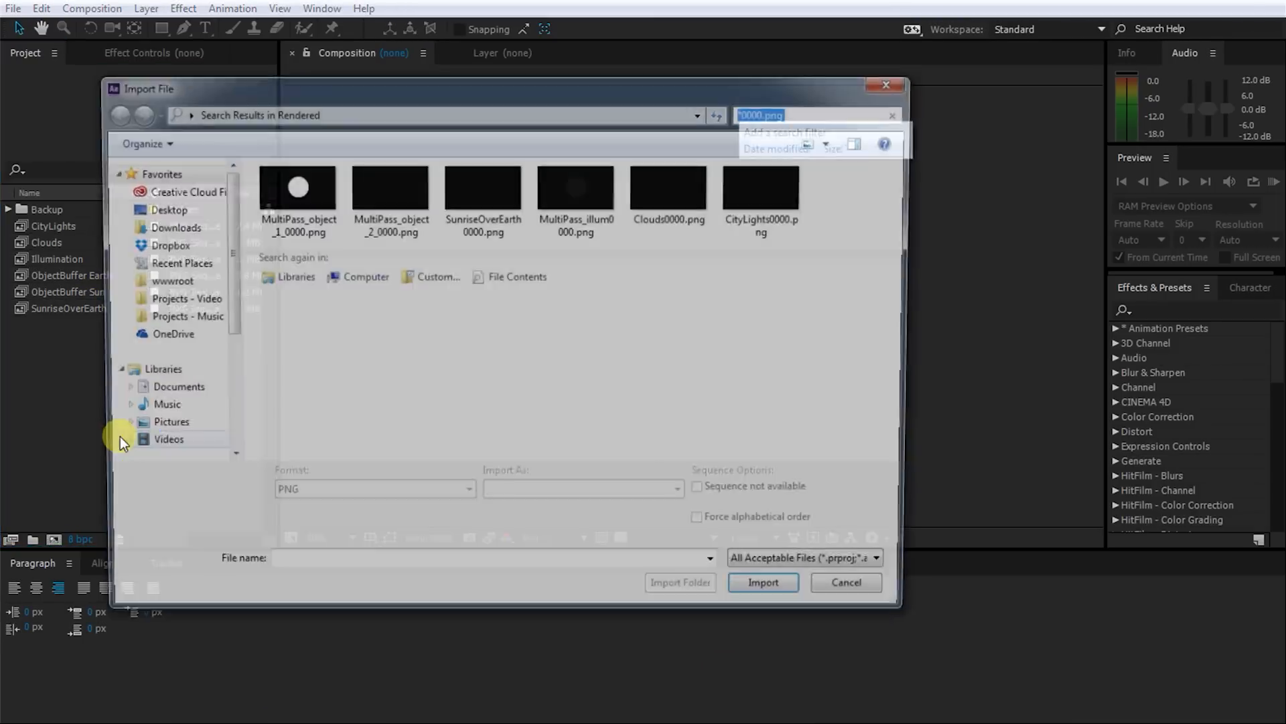
{"action": "left_click", "coordinate": [178, 321]}
{"action": "double_click", "coordinate": [320, 229]}
{"action": "double_click", "coordinate": [295, 209]}
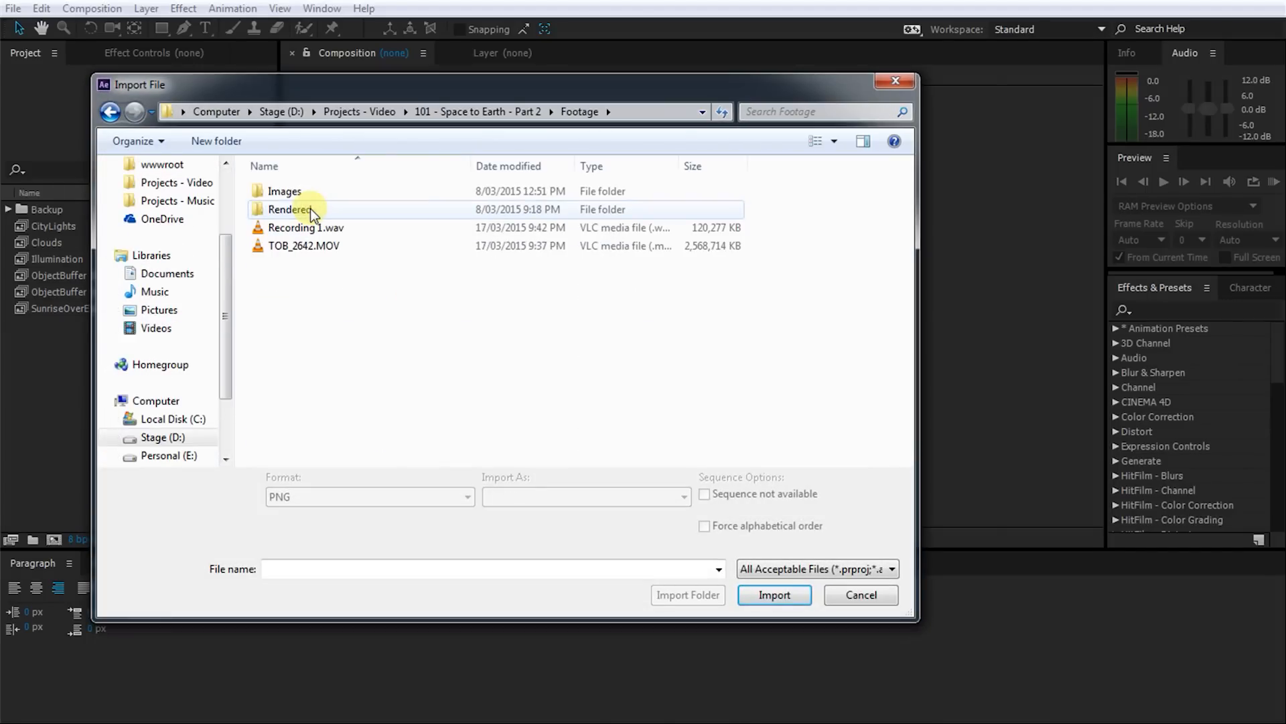
{"action": "double_click", "coordinate": [288, 190]}
{"action": "left_click", "coordinate": [304, 247]}
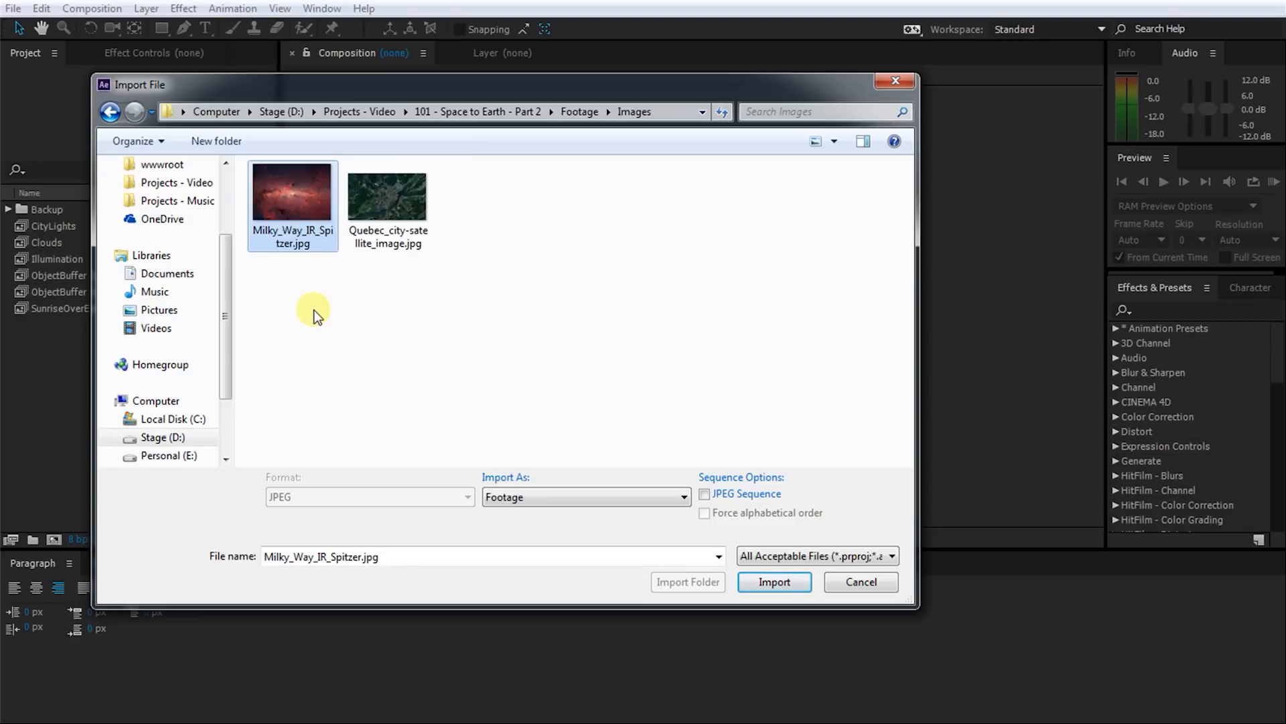
{"action": "double_click", "coordinate": [300, 220]}
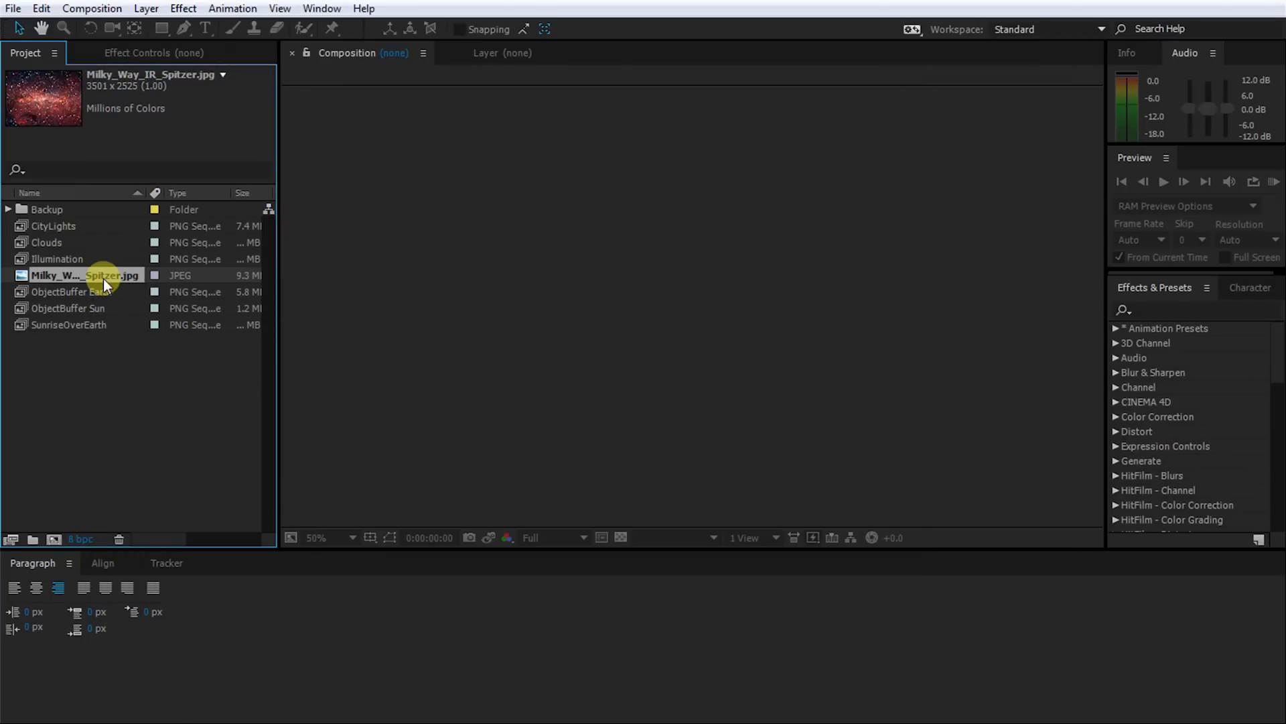
Rename the imported Milky_Way_IR_Spitzer.jpg footage Milky Way.
{"action": "key", "text": "Return"}
{"action": "type", "text": "Milky "}
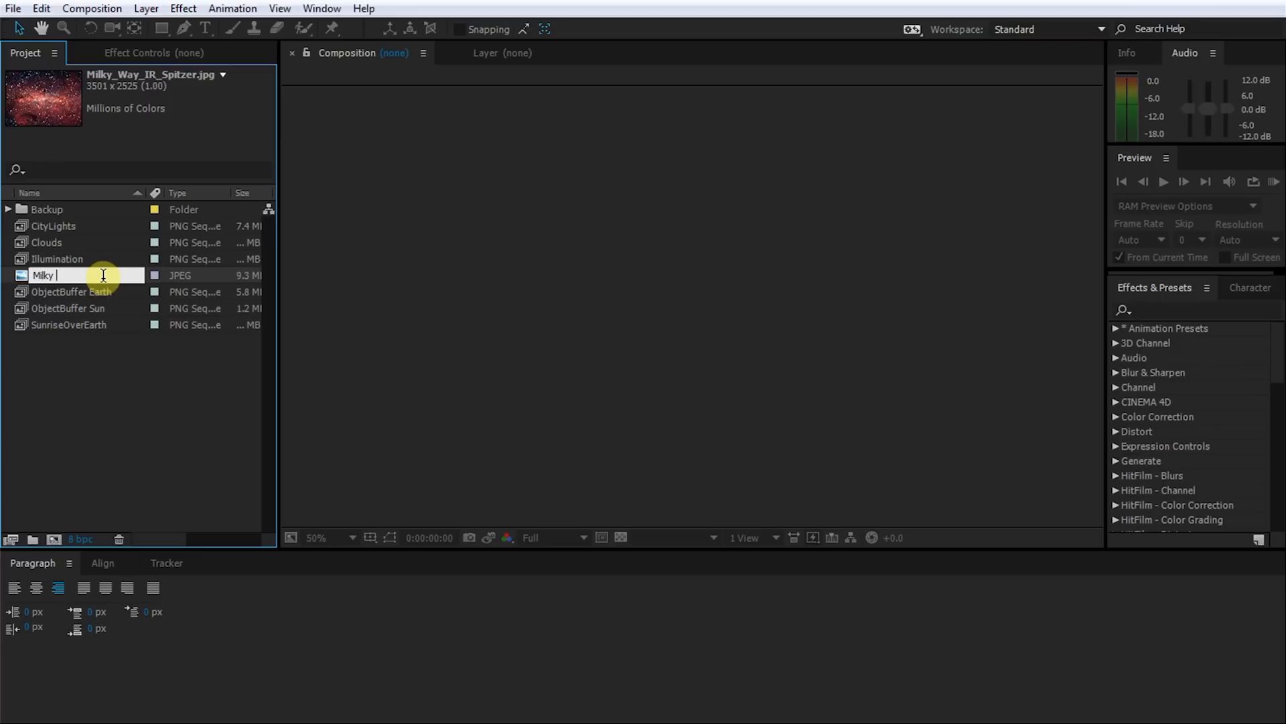
{"action": "type", "text": "Way"}
{"action": "key", "text": "Return"}
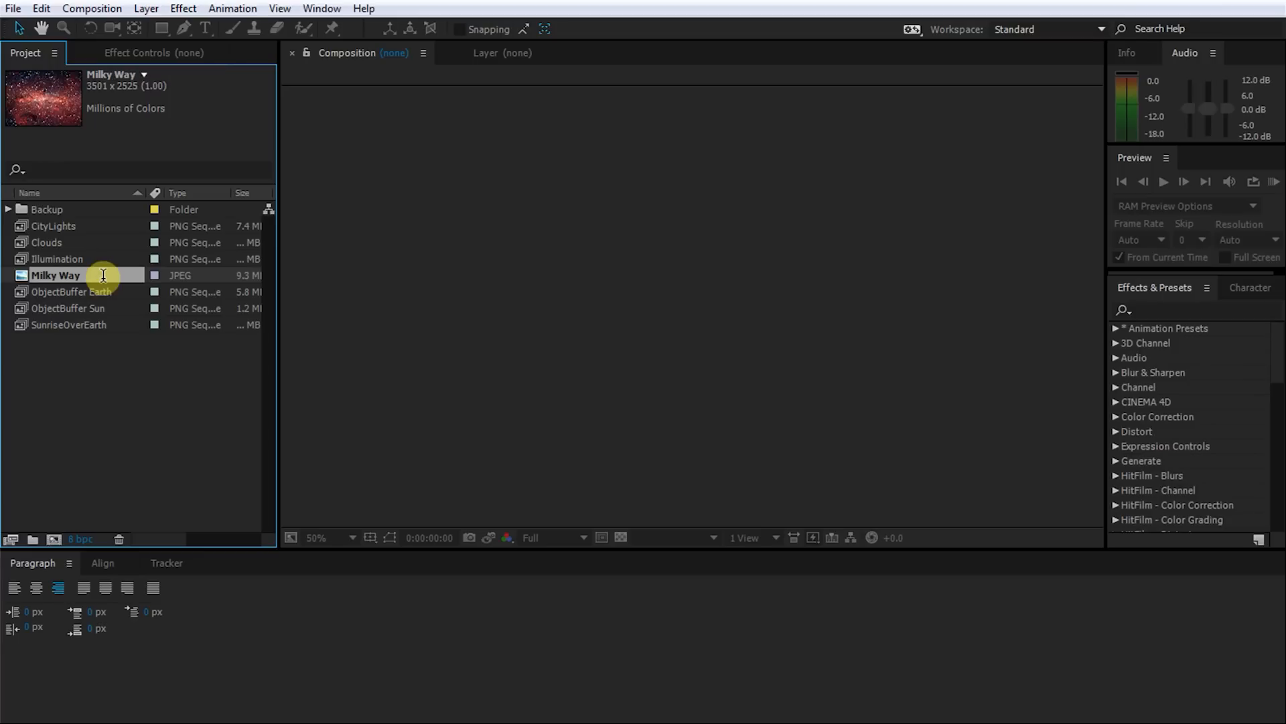
Create a 1920 x 1080 composition named Sunrise Over Earth at 24 fps with a duration of 0:00:15:00.
{"action": "left_click", "coordinate": [54, 540]}
{"action": "type", "text": "Sunri"}
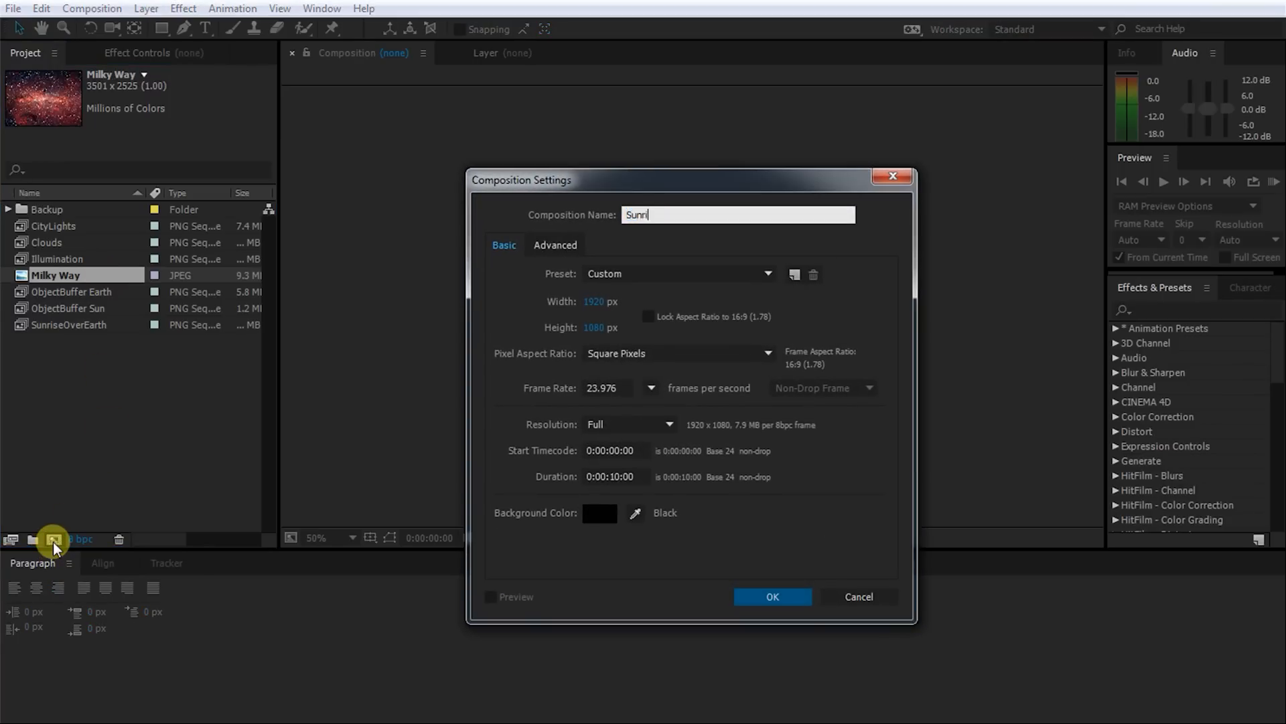
{"action": "type", "text": "se Over Earth"}
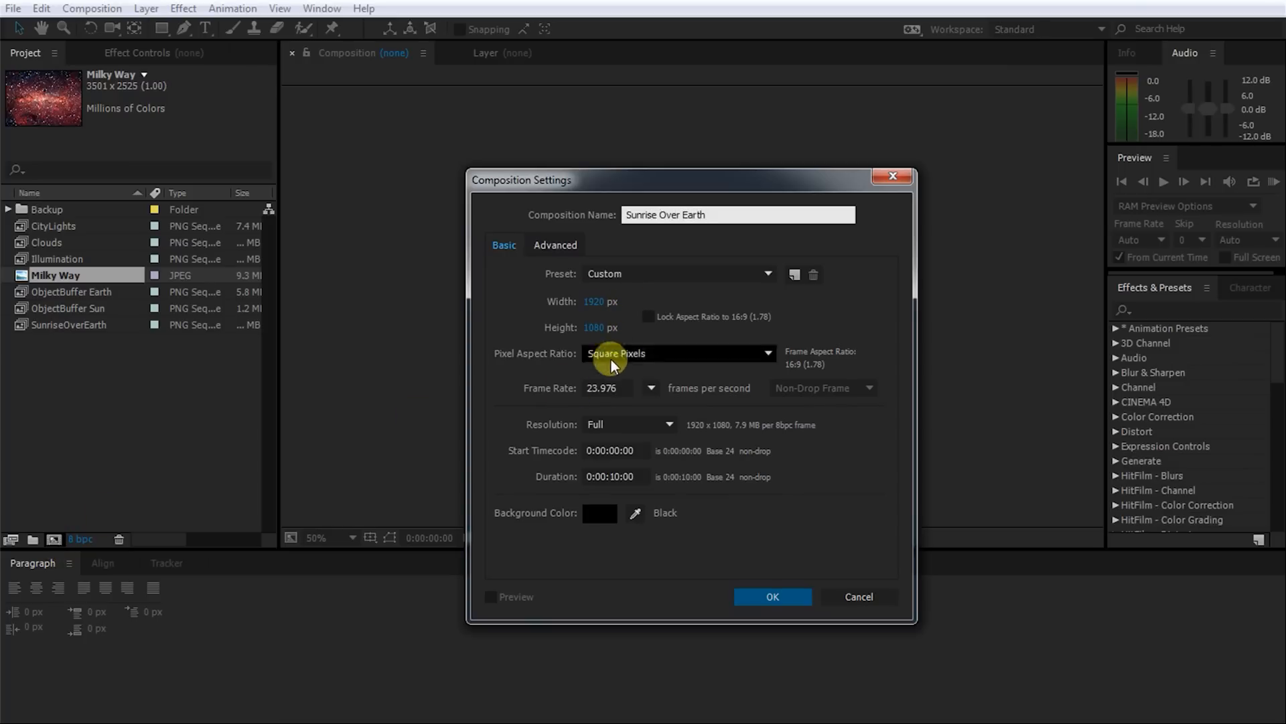
{"action": "left_click", "coordinate": [607, 388]}
{"action": "type", "text": "24"}
{"action": "left_click", "coordinate": [608, 408]}
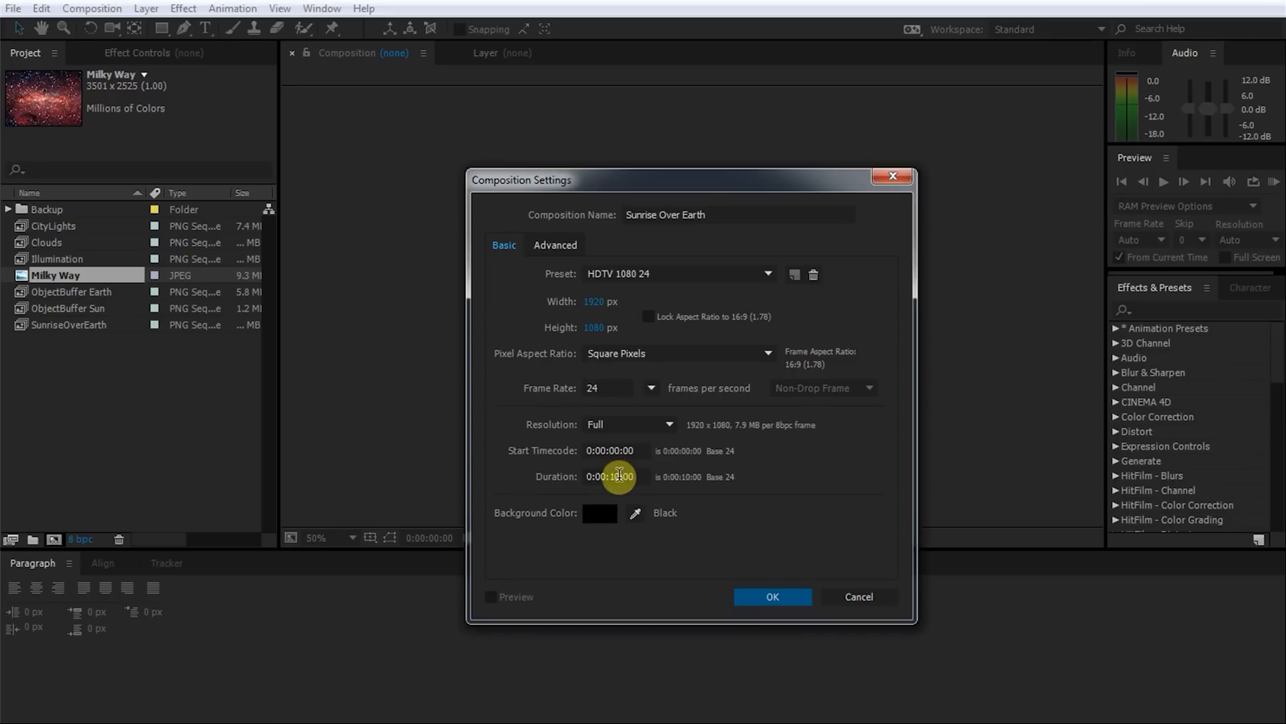
{"action": "left_click", "coordinate": [620, 477]}
{"action": "left_click", "coordinate": [740, 503]}
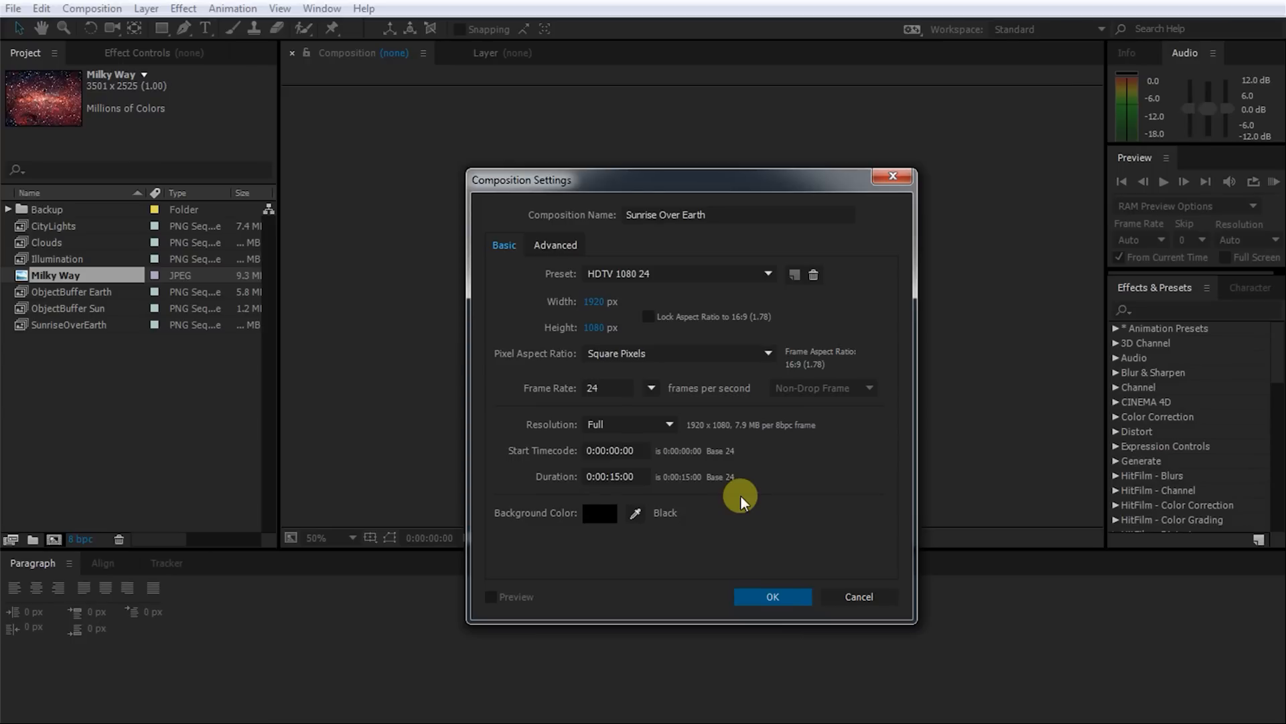
{"action": "left_click", "coordinate": [774, 596]}
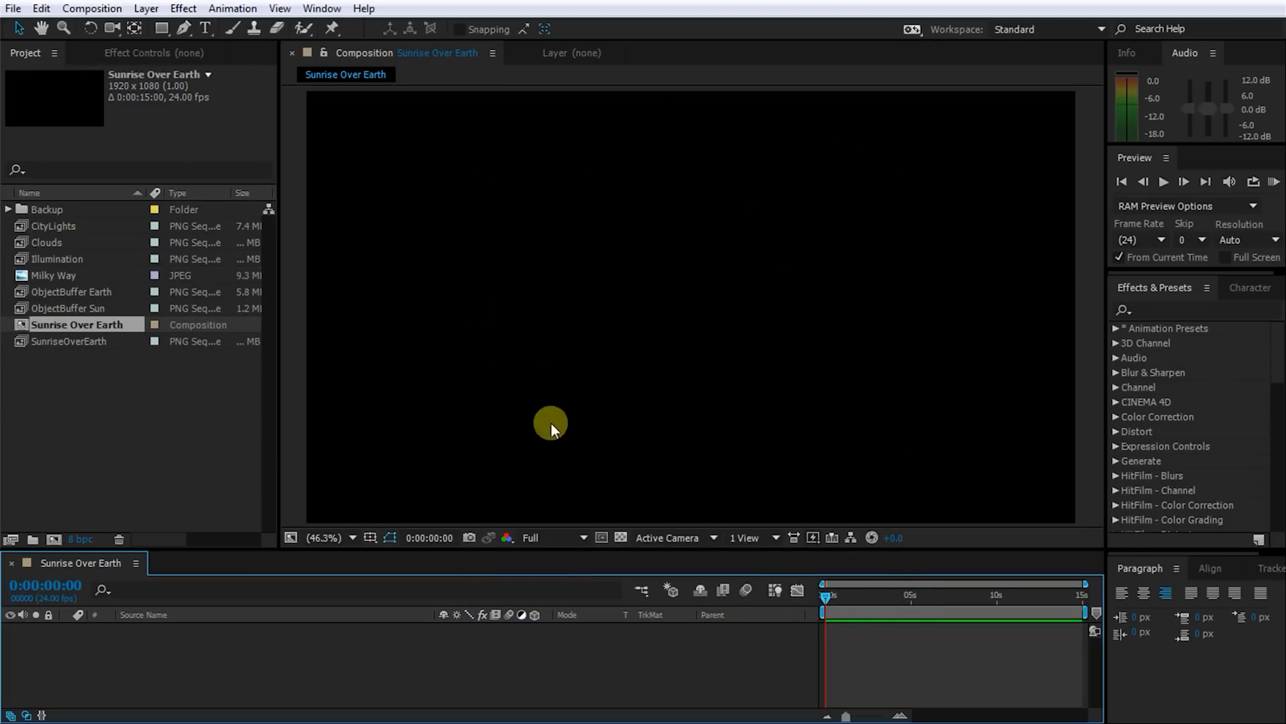
Add Milky Way to the Sunrise Over Earth composition and scale it down so it still covers the frame.
{"action": "left_click_drag", "start_coordinate": [51, 271], "coordinate": [98, 670]}
{"action": "scroll", "coordinate": [618, 388], "scroll_direction": "down", "scroll_amount": 4}
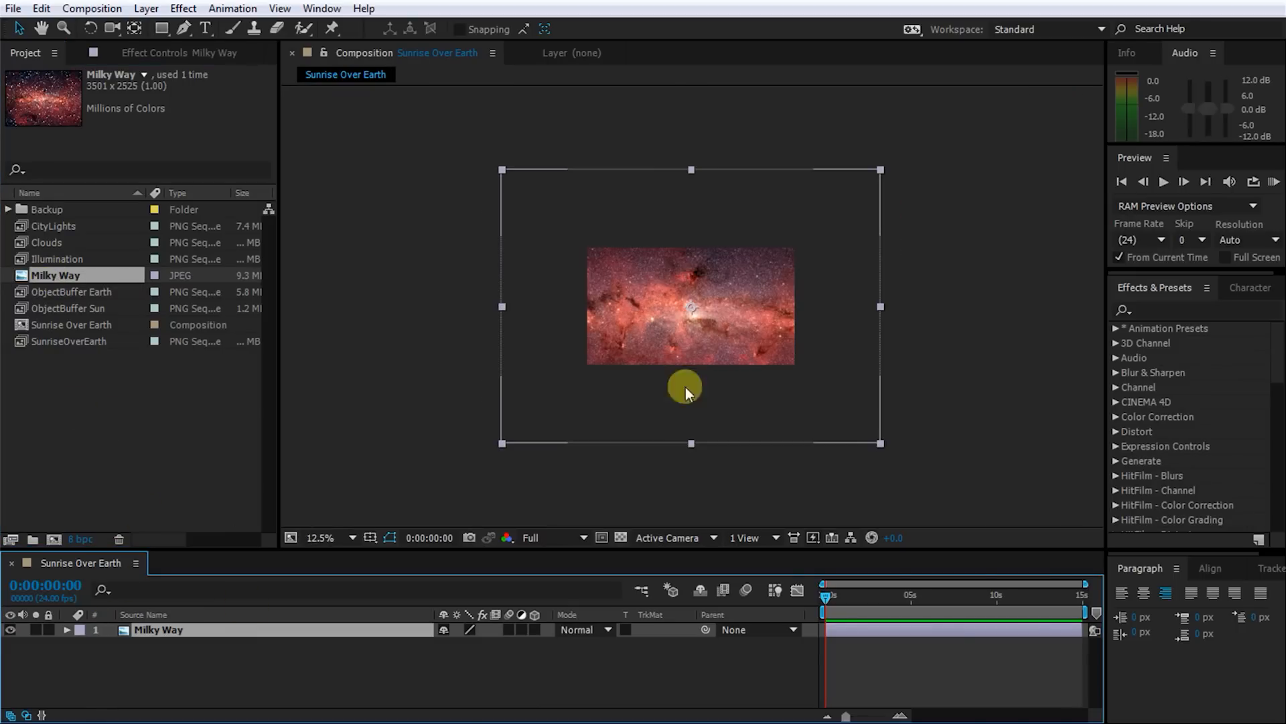
{"action": "left_click_drag", "start_coordinate": [878, 440], "coordinate": [820, 388]}
{"action": "scroll", "coordinate": [702, 339], "scroll_direction": "up", "scroll_amount": 4}
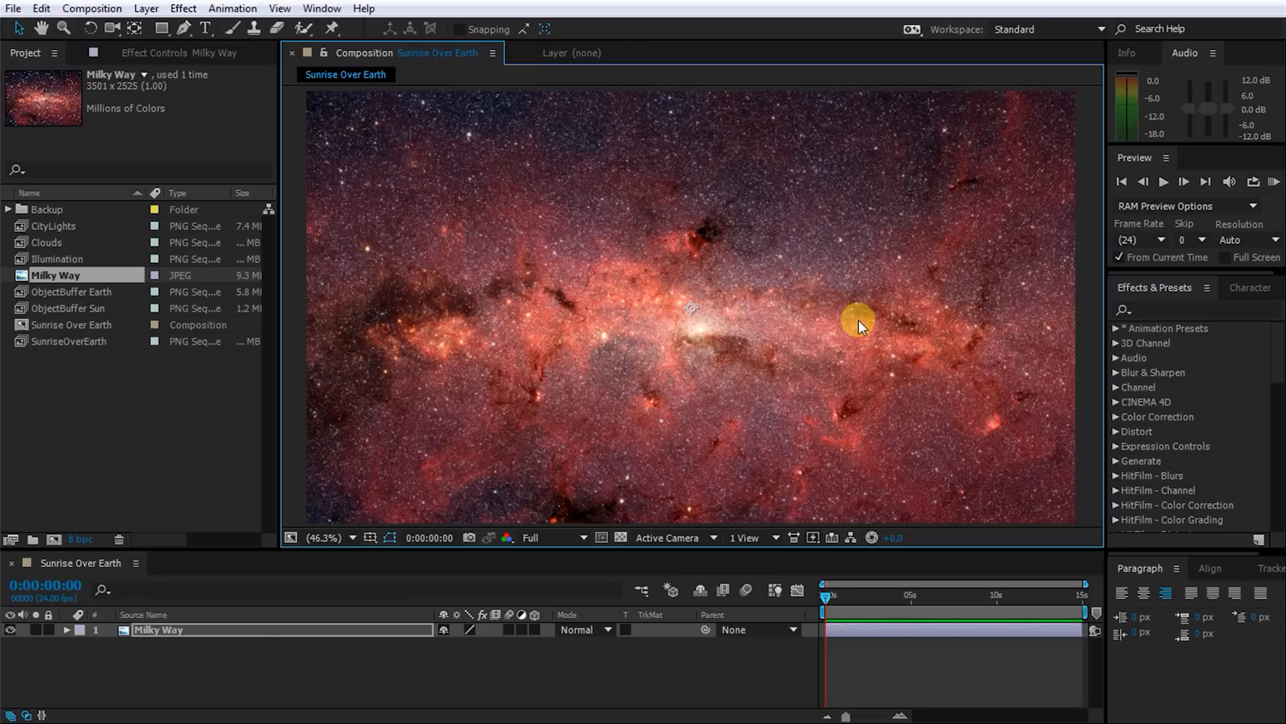
Apply the Color Correction Tint effect to the Milky Way layer.
{"action": "left_click", "coordinate": [1162, 310]}
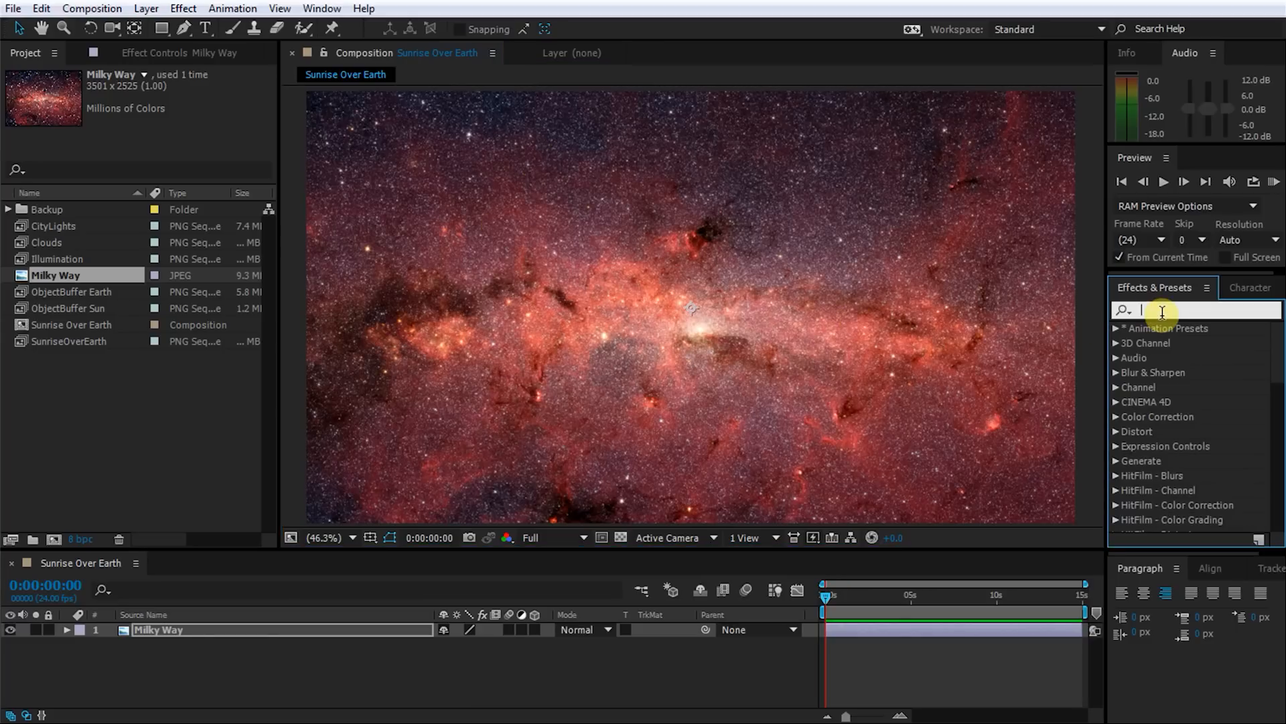
{"action": "type", "text": "tin"}
{"action": "scroll", "coordinate": [1180, 483], "scroll_direction": "down", "scroll_amount": 3}
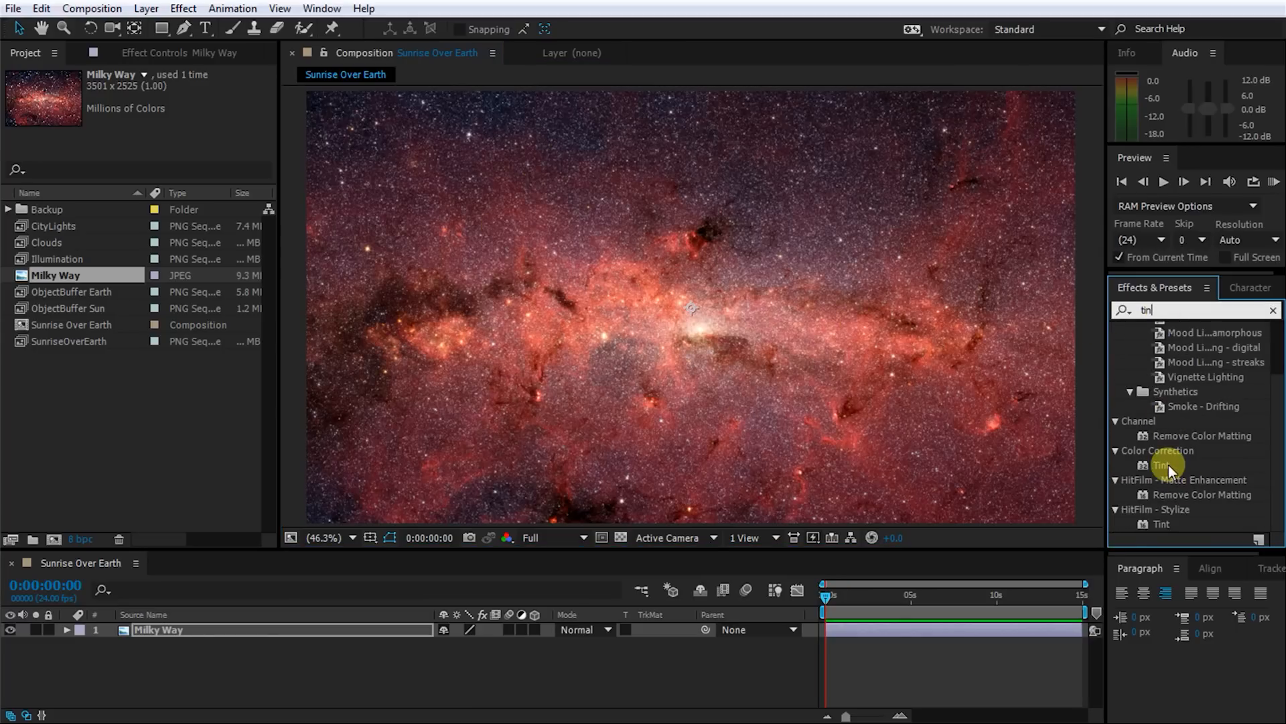
{"action": "double_click", "coordinate": [1164, 465]}
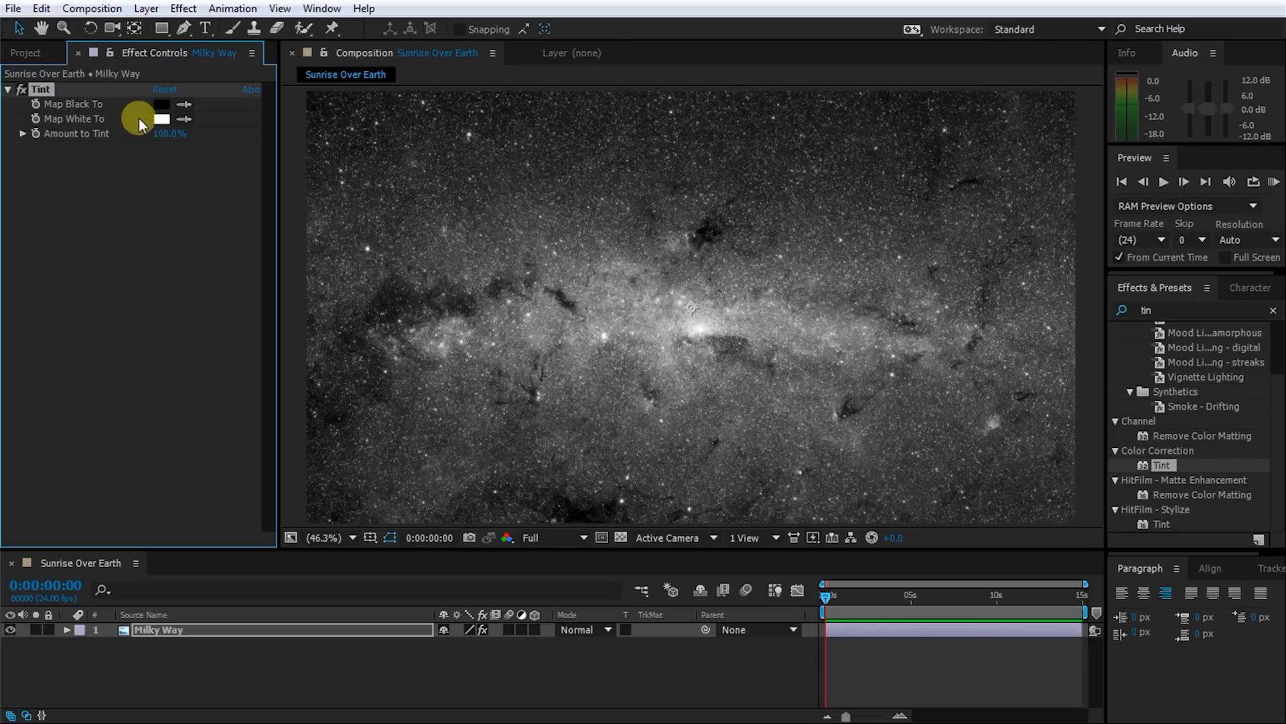
Map the Tint effect's white to a light blue and reduce Amount to Tint to 81%.
{"action": "left_click", "coordinate": [161, 122]}
{"action": "left_click", "coordinate": [712, 272]}
{"action": "left_click", "coordinate": [632, 168]}
{"action": "left_click", "coordinate": [712, 258]}
{"action": "left_click", "coordinate": [627, 168]}
{"action": "left_click_drag", "start_coordinate": [694, 147], "coordinate": [912, 437]}
{"action": "left_click", "coordinate": [1051, 464]}
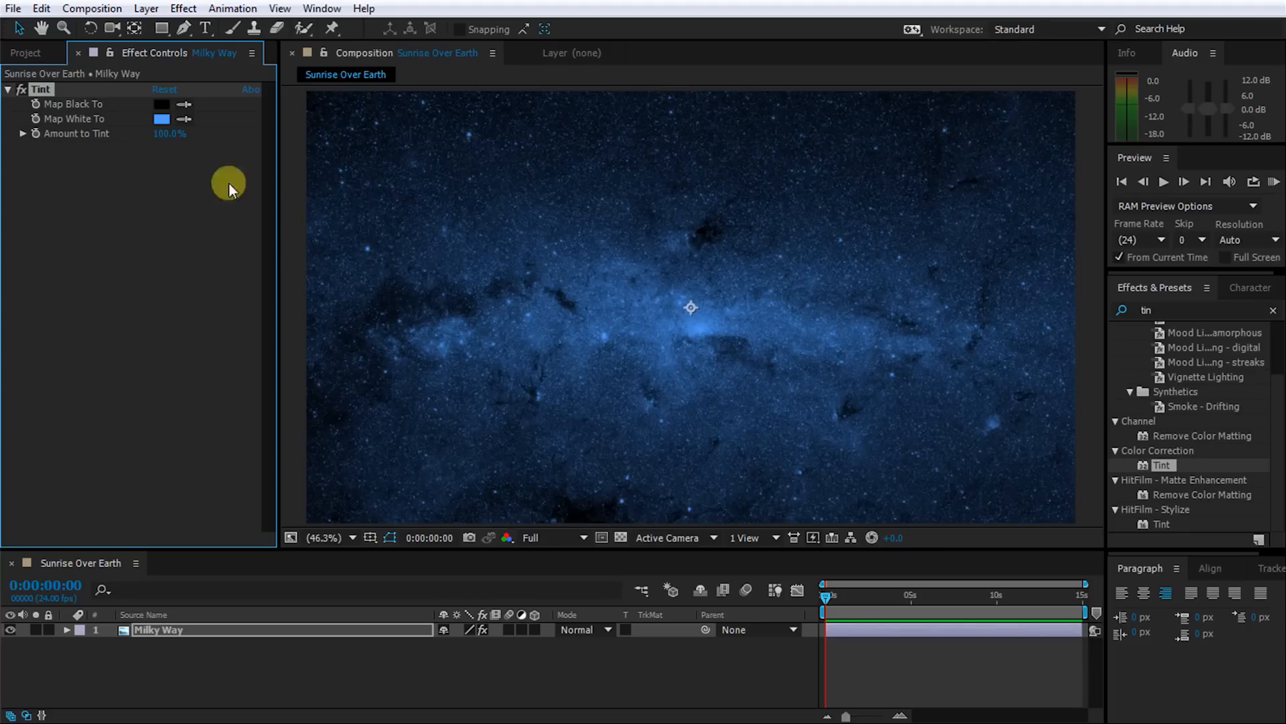
{"action": "left_click_drag", "start_coordinate": [165, 133], "coordinate": [161, 138]}
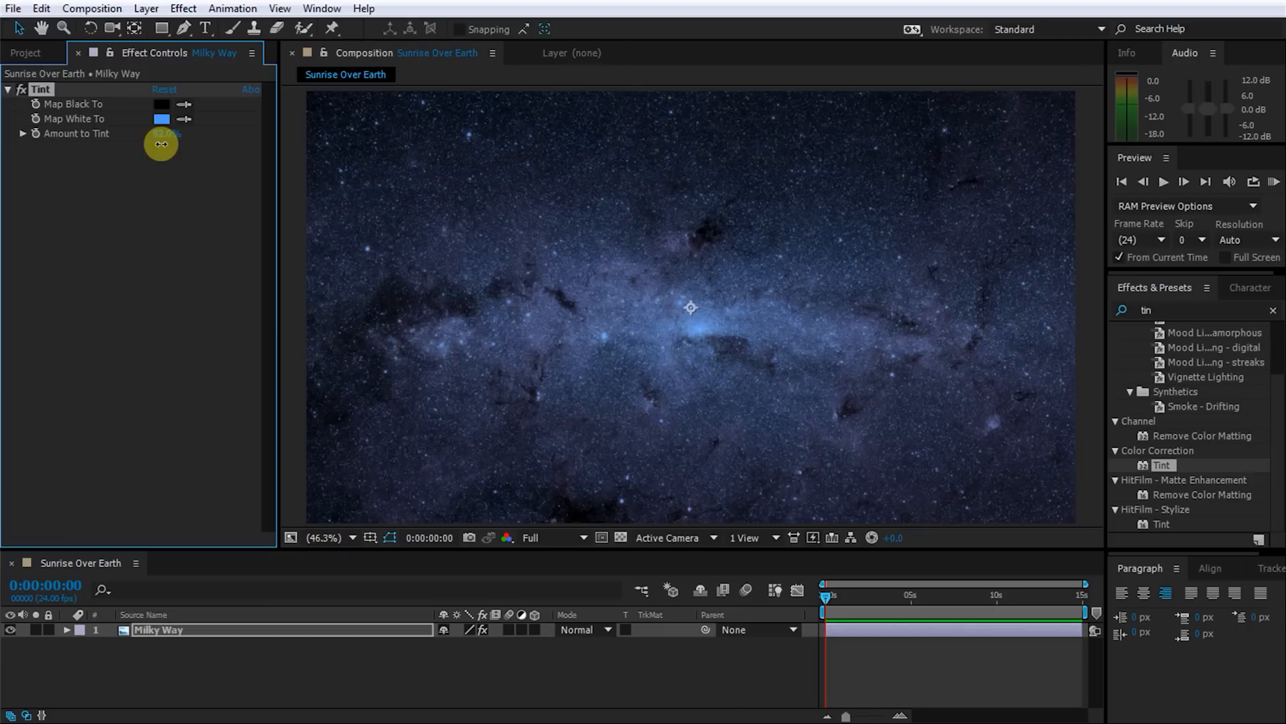
Apply the Brightness & Contrast effect to the Milky Way layer with Brightness at -131 and Contrast at 96.
{"action": "left_click", "coordinate": [1151, 305]}
{"action": "left_click_drag", "start_coordinate": [1151, 305], "coordinate": [1128, 311]}
{"action": "type", "text": "brightne"}
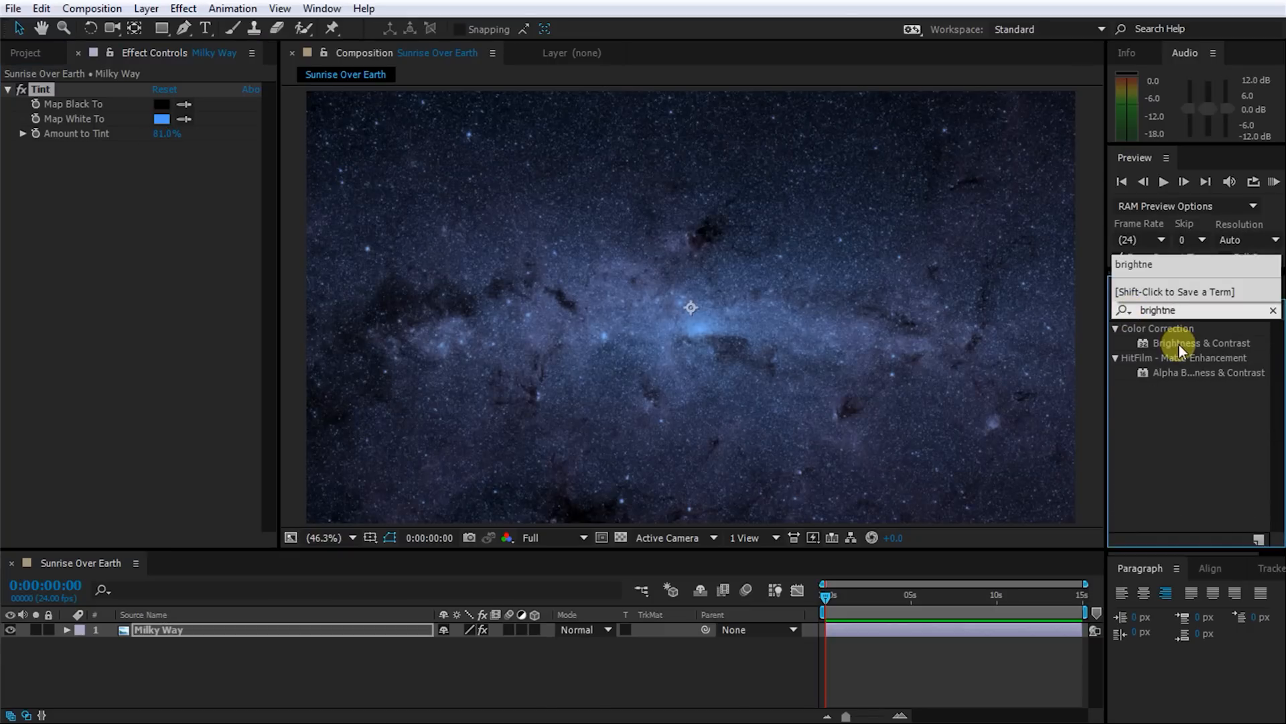
{"action": "double_click", "coordinate": [1180, 344]}
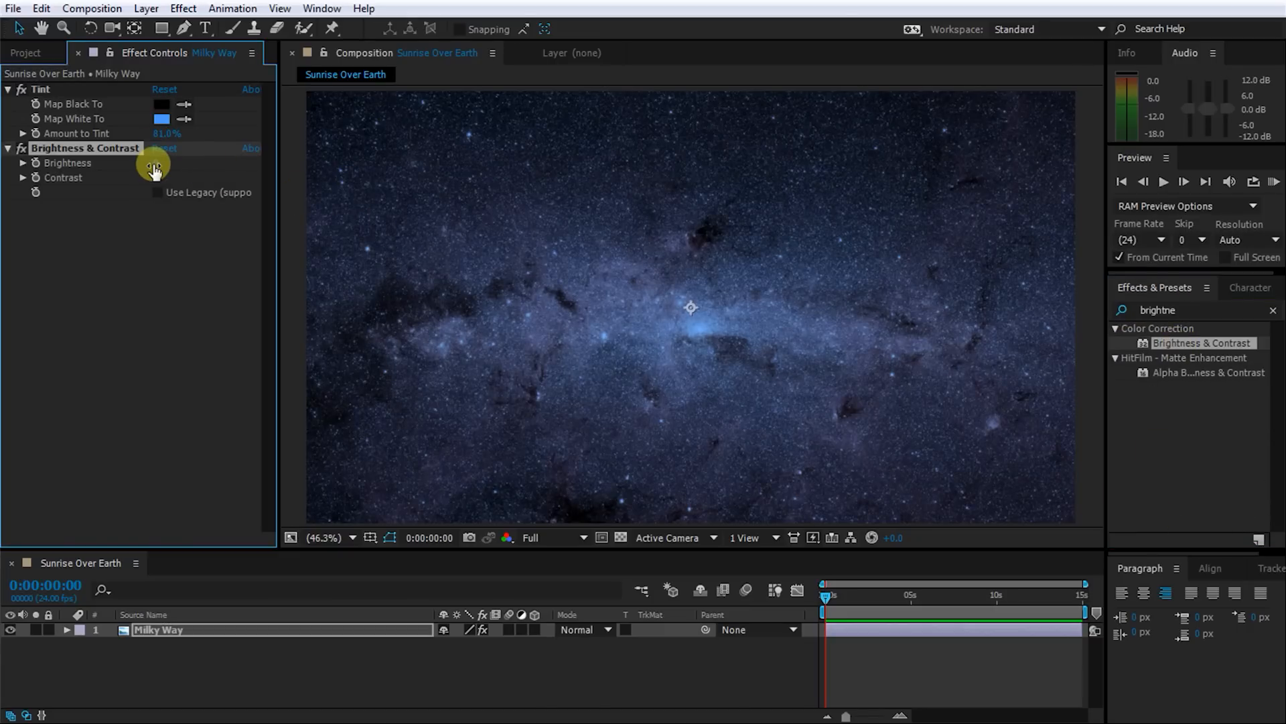
{"action": "left_click_drag", "start_coordinate": [147, 164], "coordinate": [53, 177]}
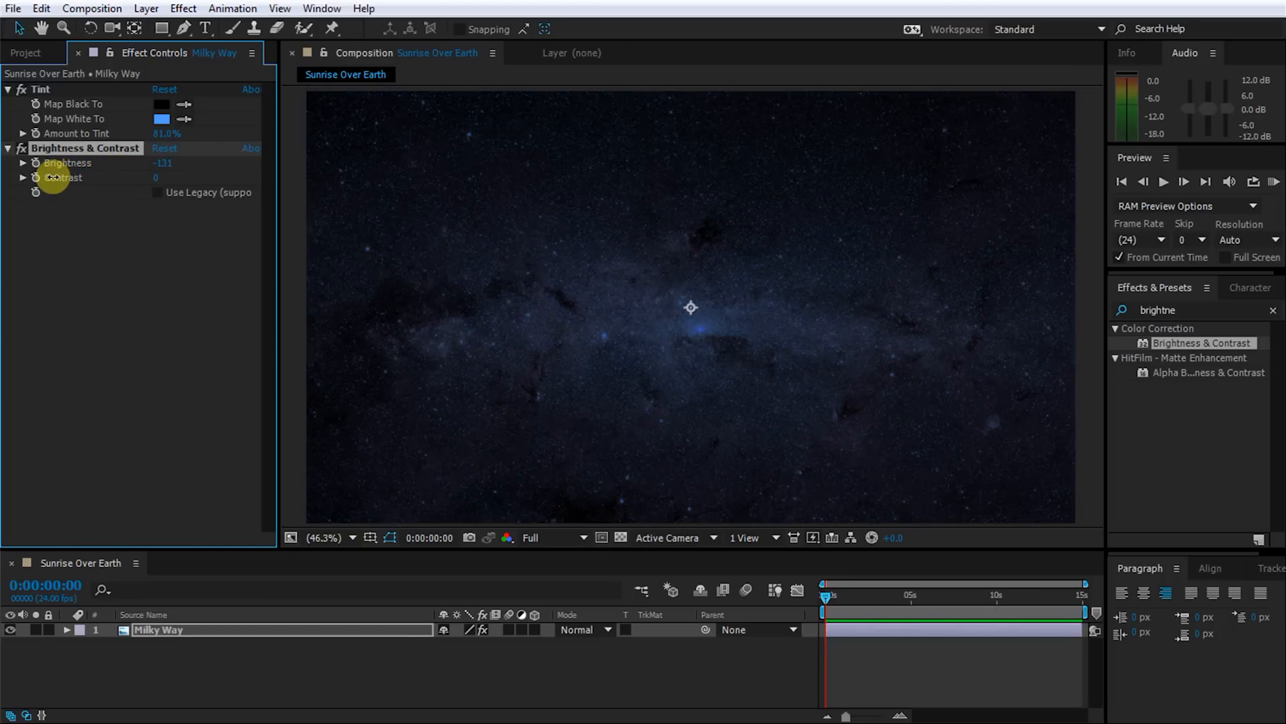
{"action": "left_click_drag", "start_coordinate": [155, 177], "coordinate": [247, 179]}
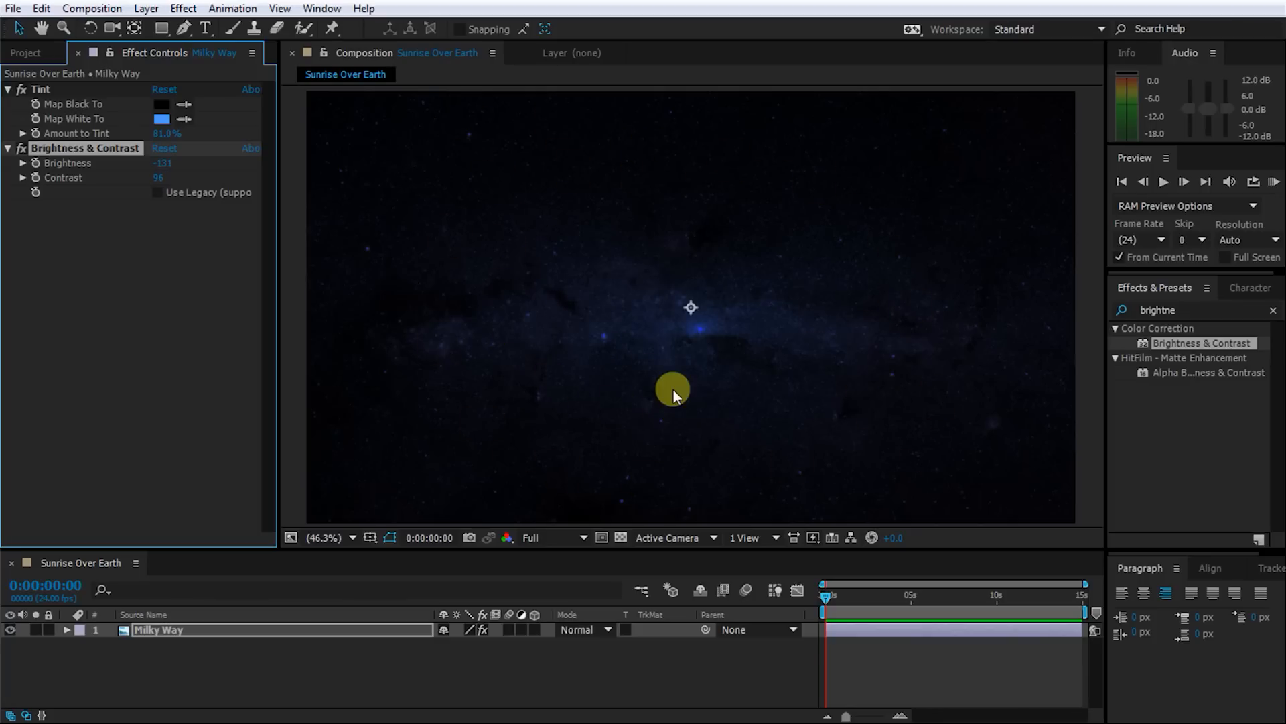
Duplicate the Milky Way layer and rename the copy Stars.
{"action": "left_click", "coordinate": [199, 634]}
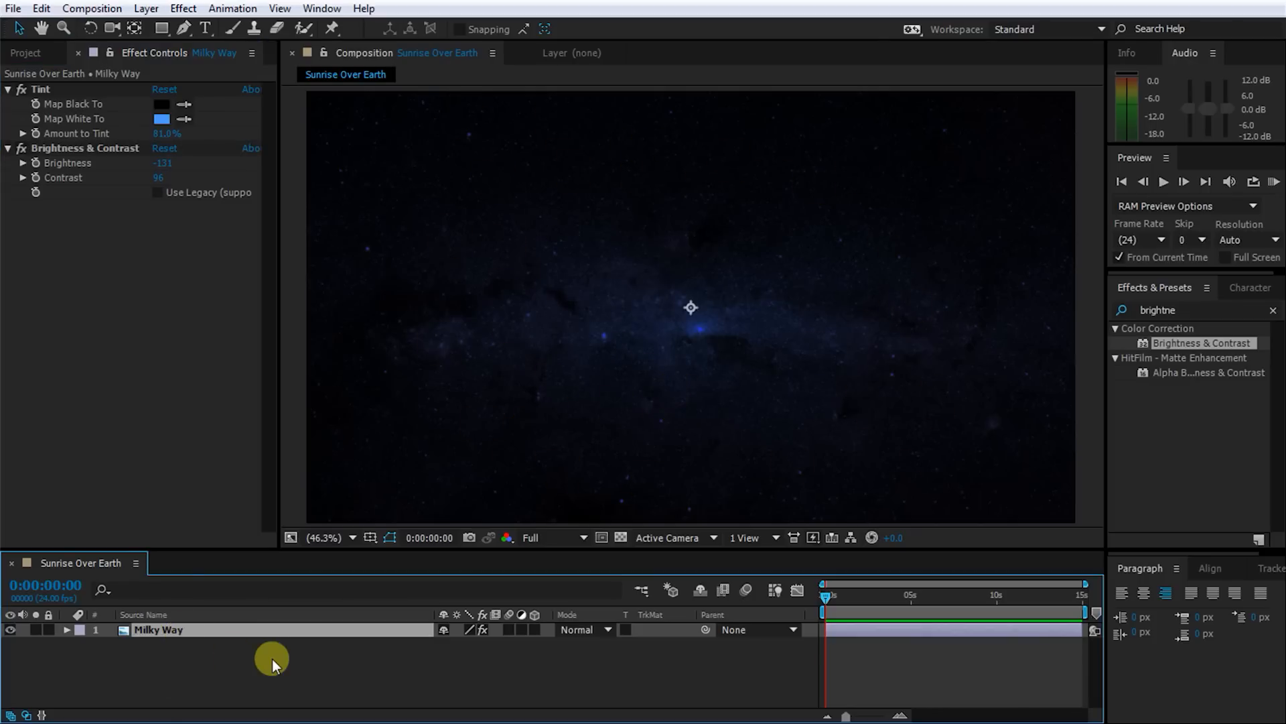
{"action": "key", "text": "ctrl+d"}
{"action": "key", "text": "Return"}
{"action": "type", "text": "Stars"}
{"action": "key", "text": "Return"}
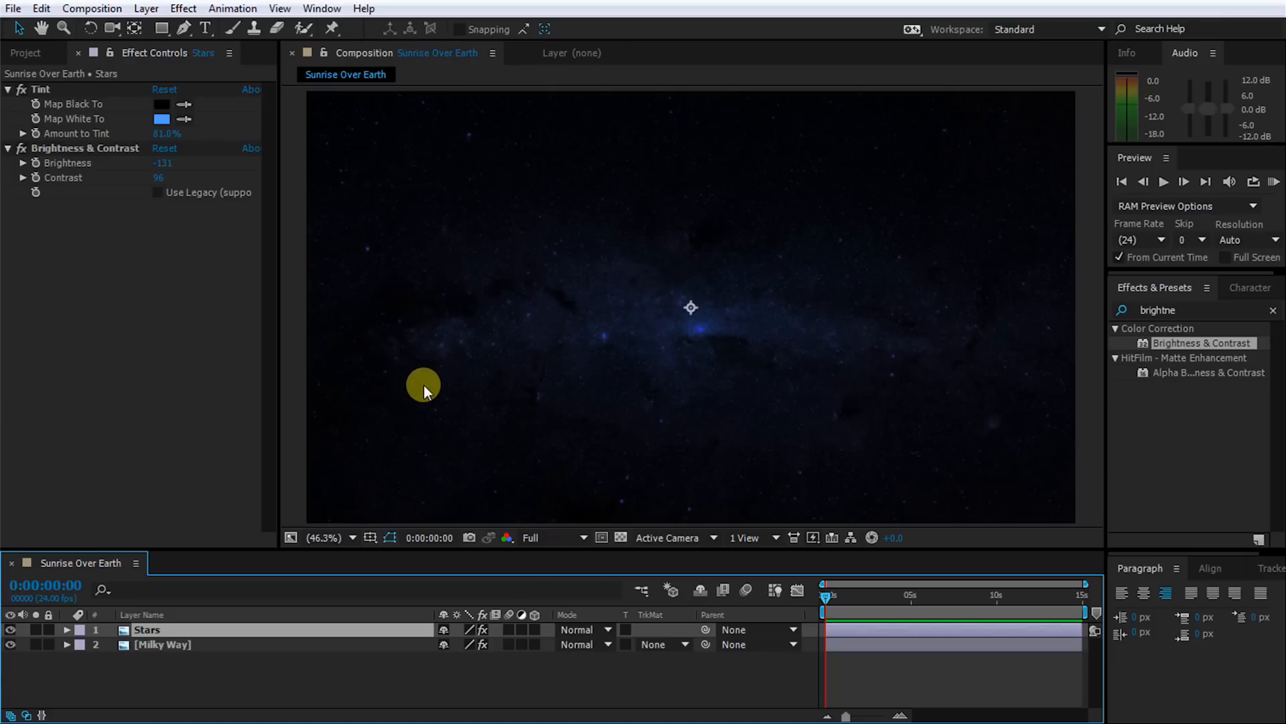
Replace the Brightness & Contrast effect on the Stars layer with the Keying effect Extract.
{"action": "left_click", "coordinate": [89, 147]}
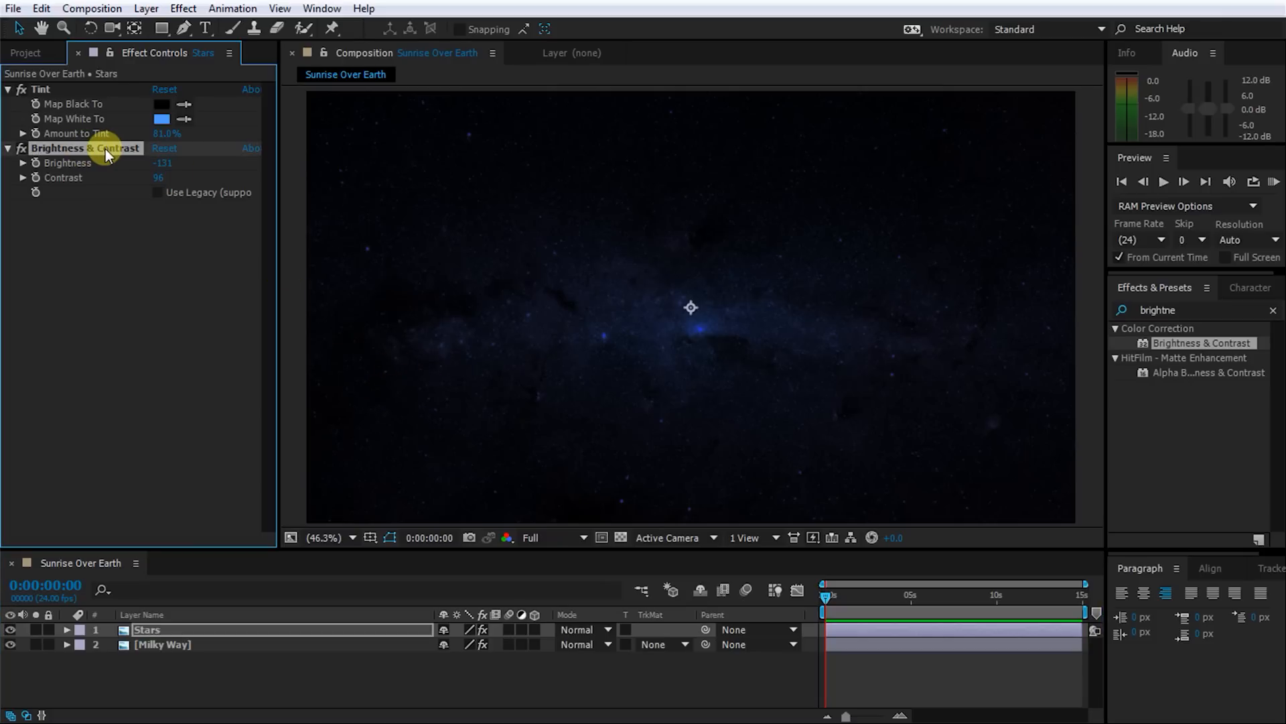
{"action": "key", "text": "Delete"}
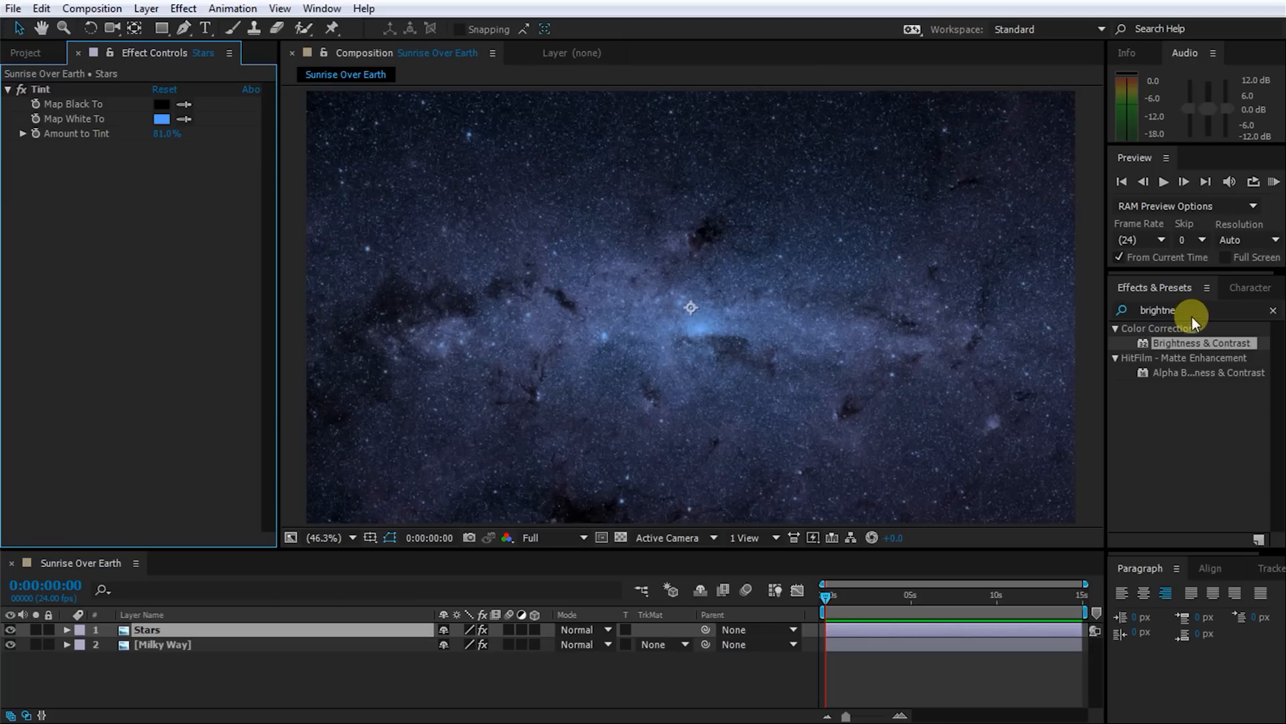
{"action": "left_click_drag", "start_coordinate": [1187, 312], "coordinate": [1047, 326]}
{"action": "type", "text": "extract"}
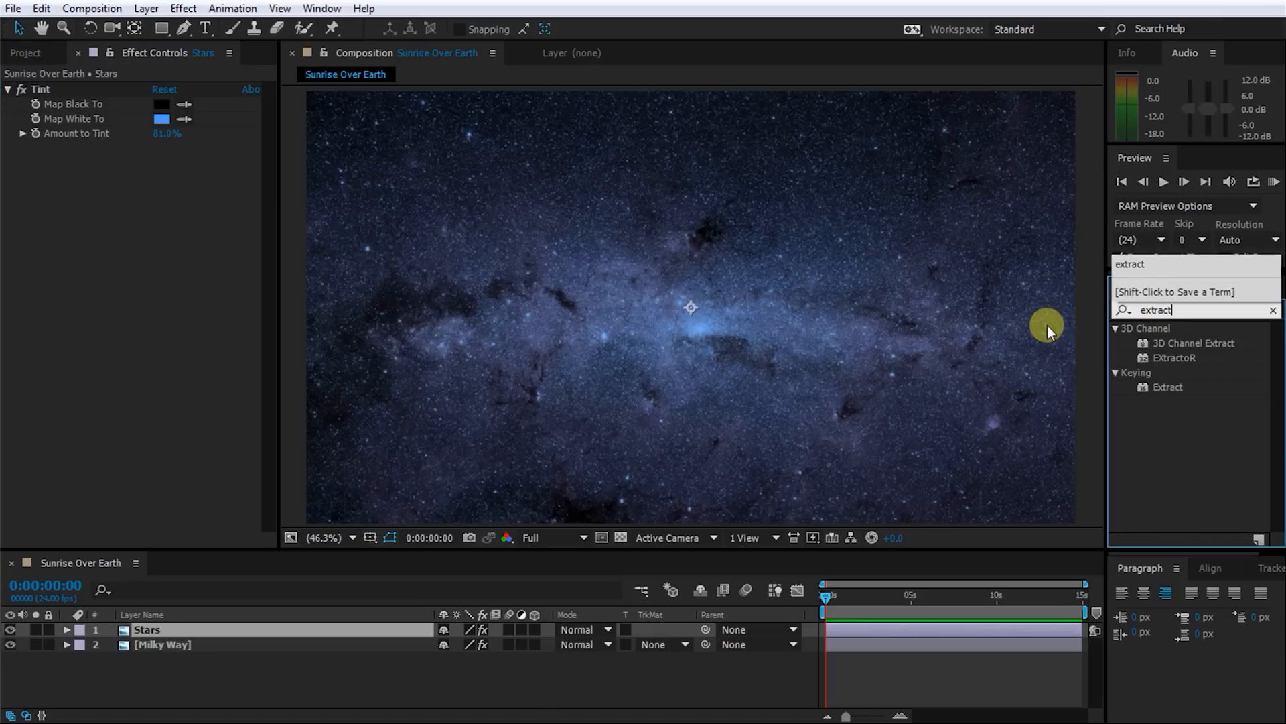
{"action": "double_click", "coordinate": [1158, 387]}
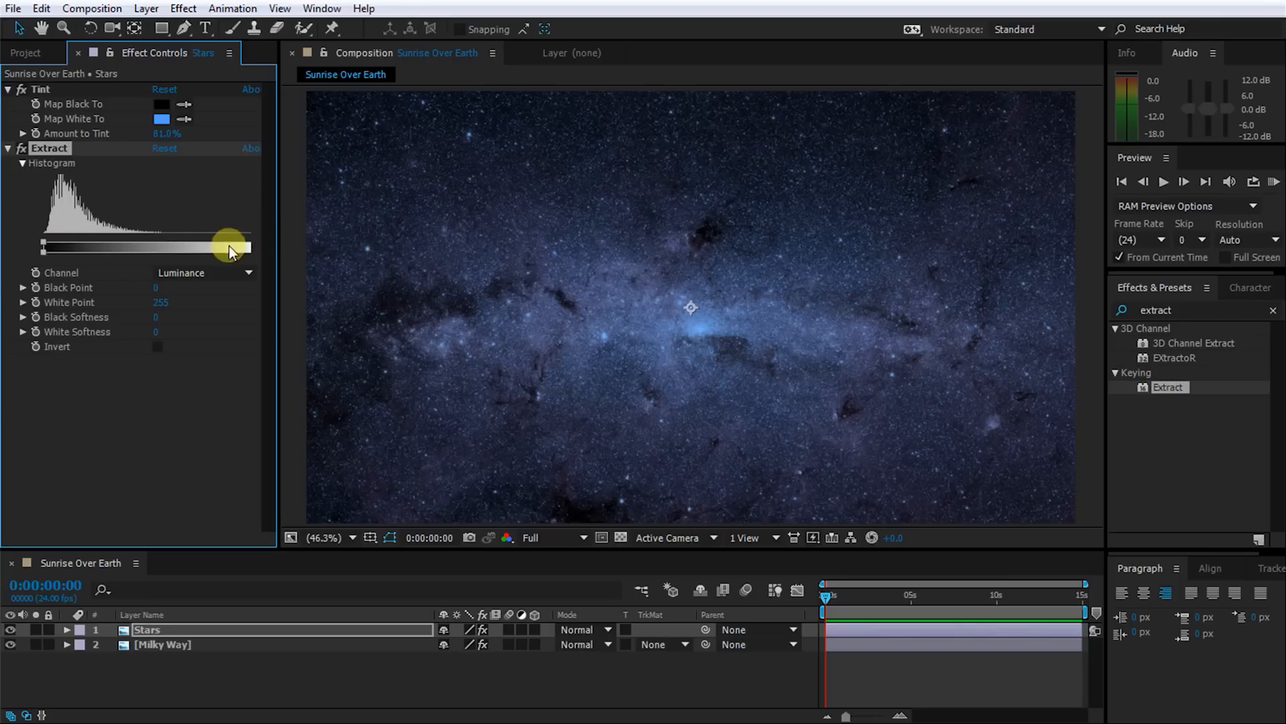
Hide the Milky Way layer, raise the Stars layer's Extract Black Point to 126 and check the result against the transparency grid.
{"action": "left_click_drag", "start_coordinate": [275, 254], "coordinate": [310, 252]}
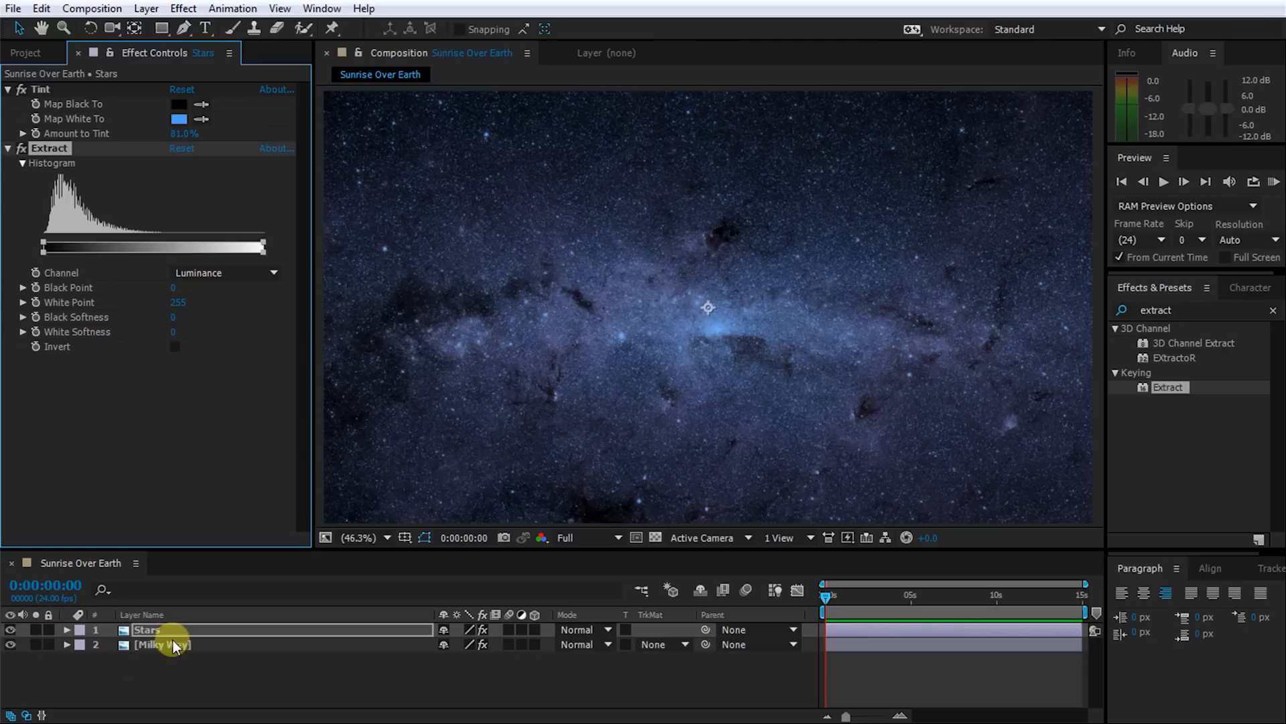
{"action": "left_click", "coordinate": [10, 644]}
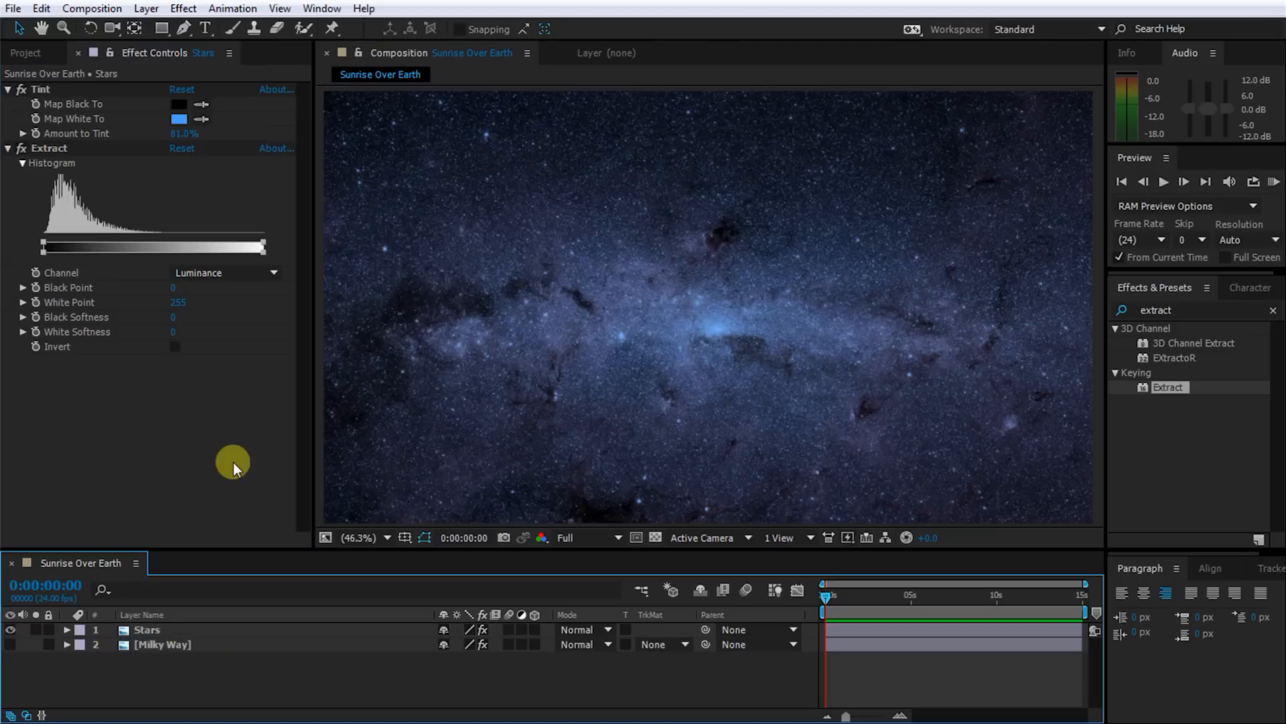
{"action": "left_click_drag", "start_coordinate": [42, 242], "coordinate": [150, 249]}
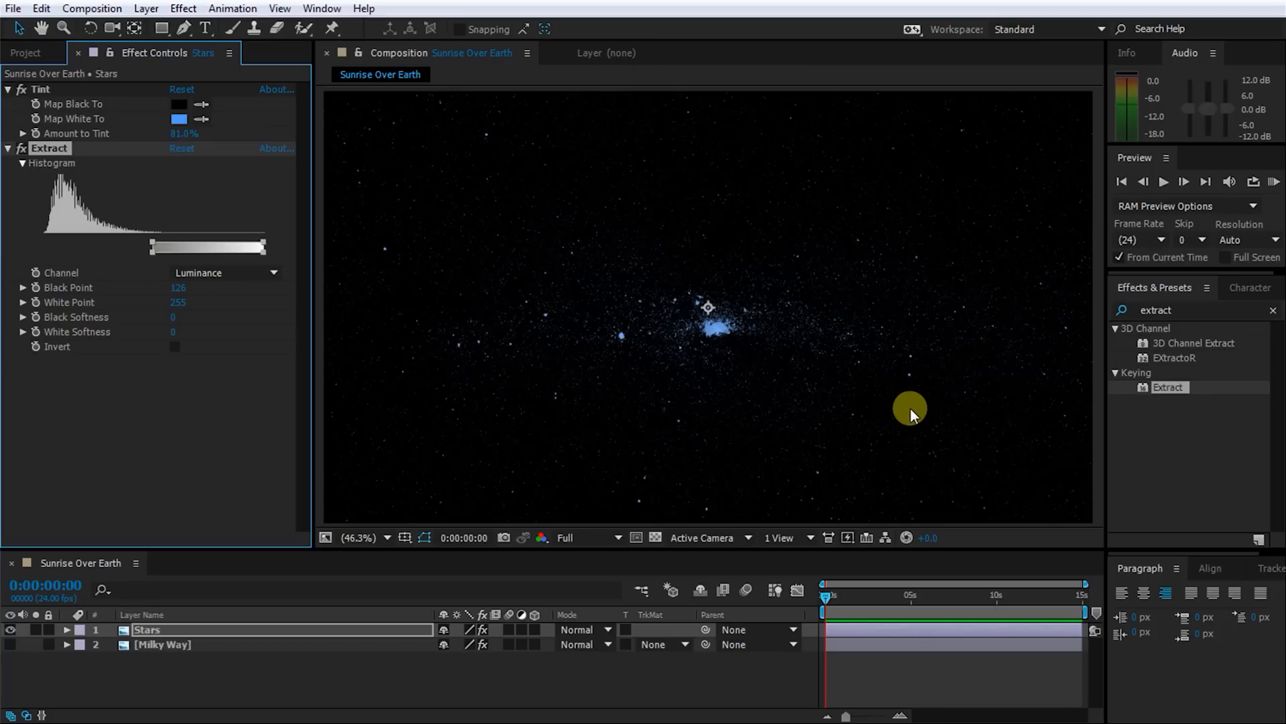
{"action": "left_click", "coordinate": [655, 537]}
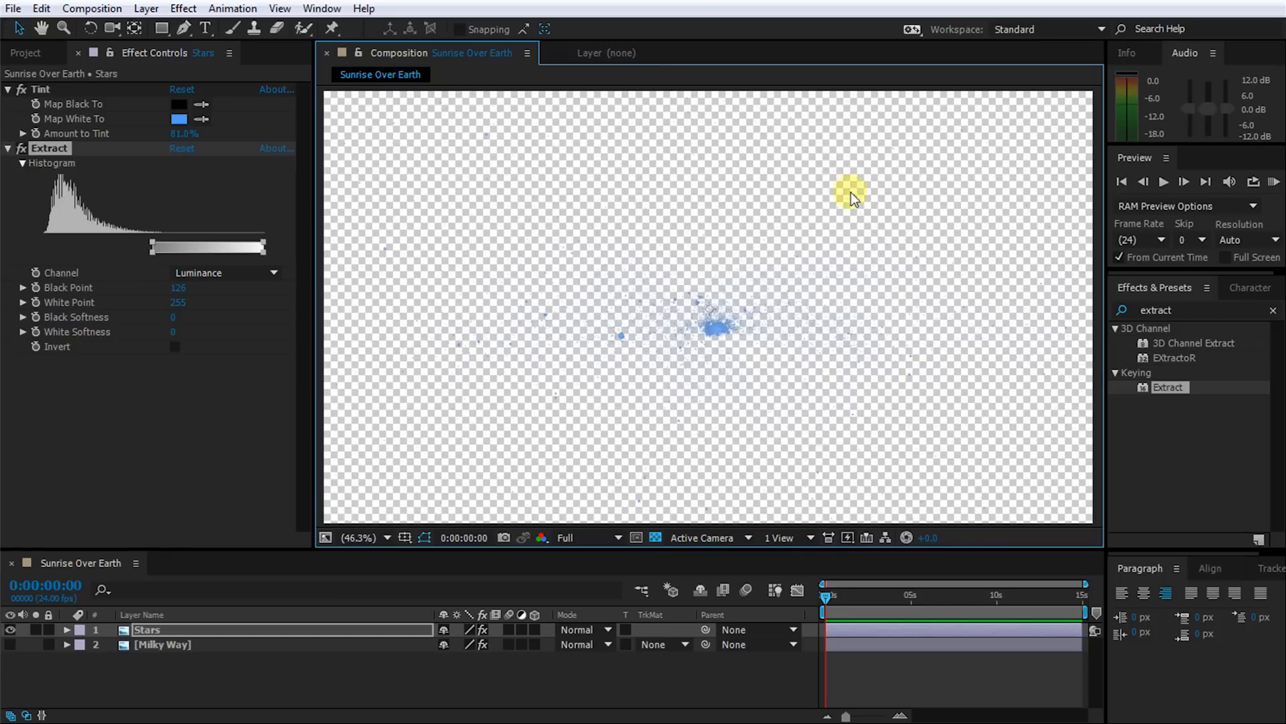
{"action": "left_click", "coordinate": [656, 538]}
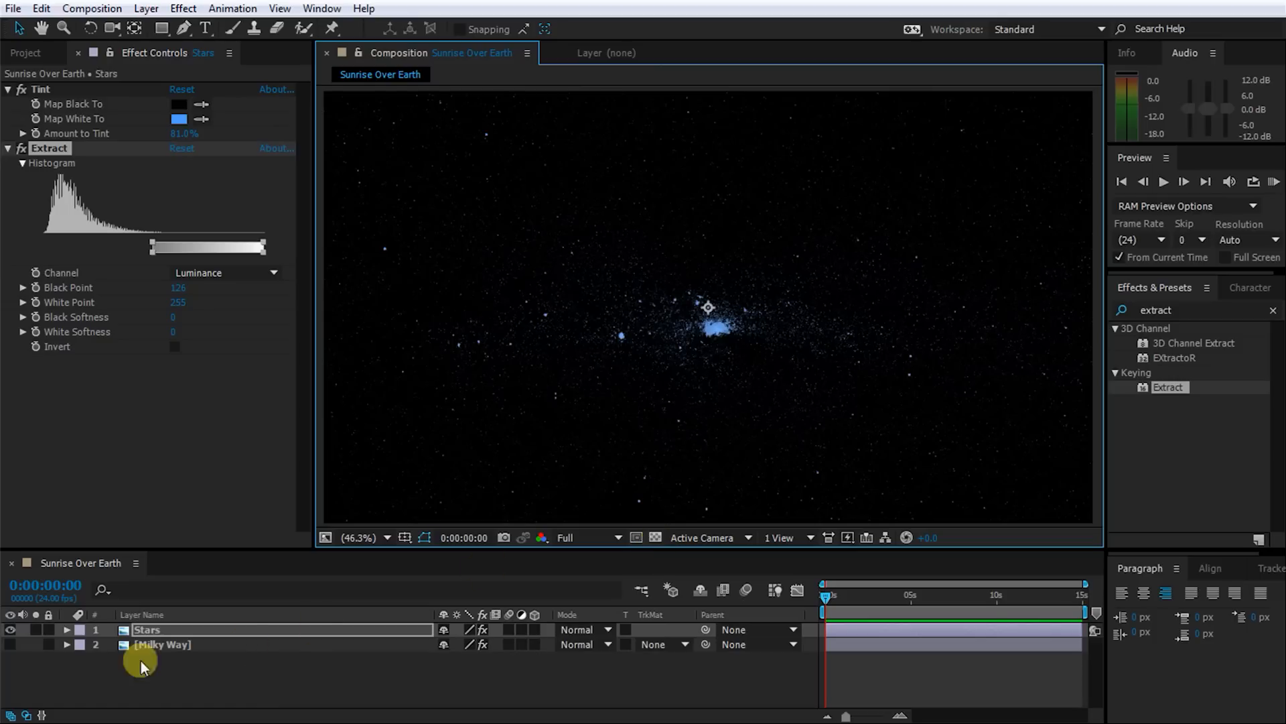
Show the Milky Way layer again and compare the image with the Stars layer off and on.
{"action": "left_click", "coordinate": [10, 643]}
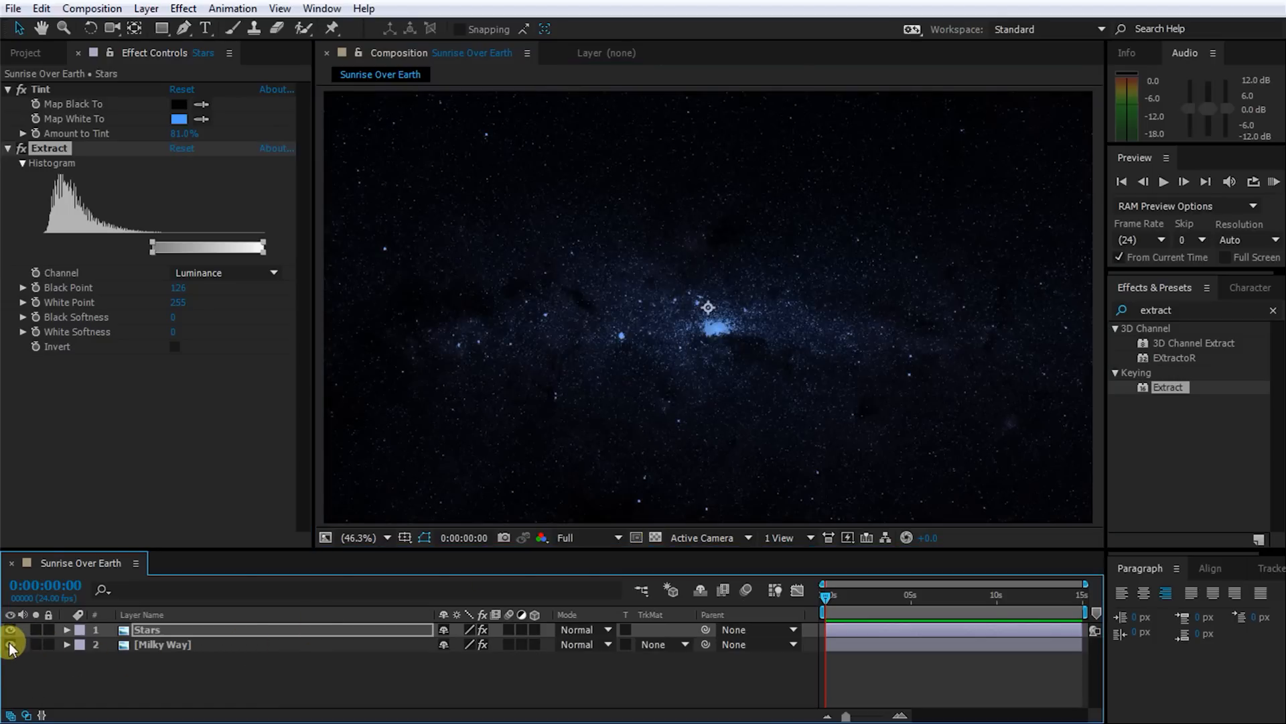
{"action": "left_click", "coordinate": [11, 629]}
{"action": "left_click", "coordinate": [11, 629]}
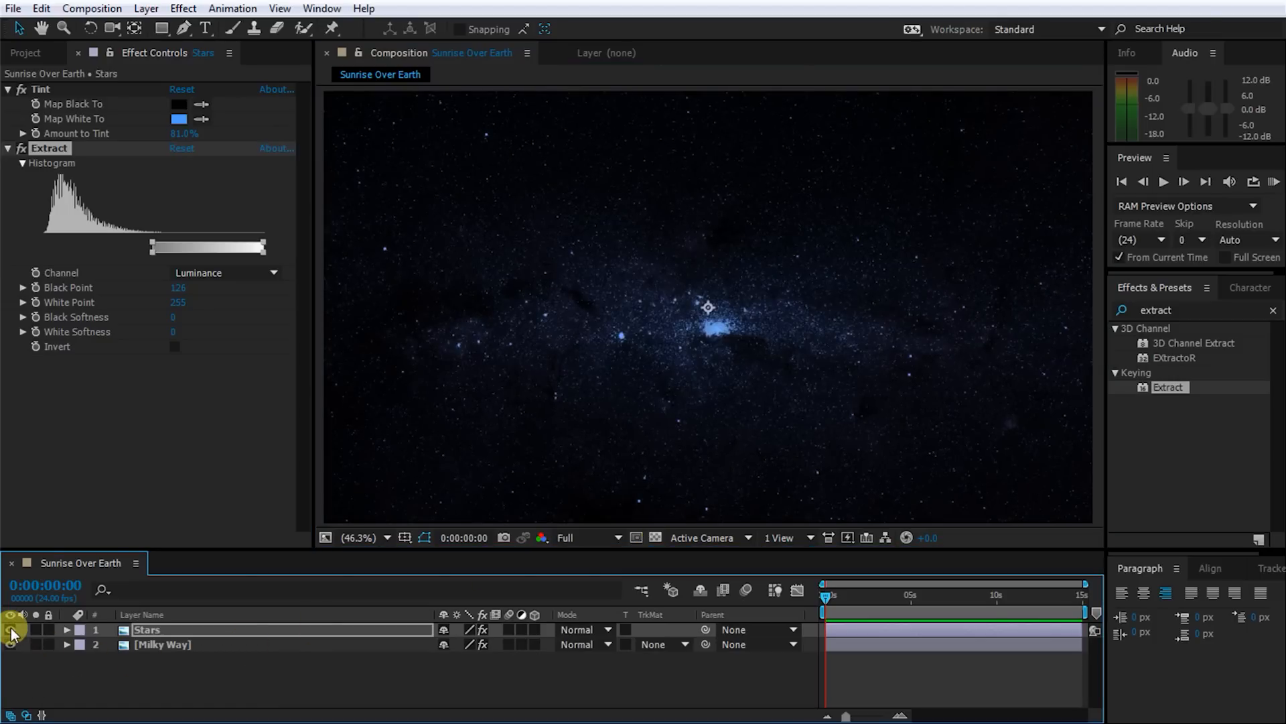
{"action": "left_click", "coordinate": [11, 629]}
{"action": "left_click", "coordinate": [10, 629]}
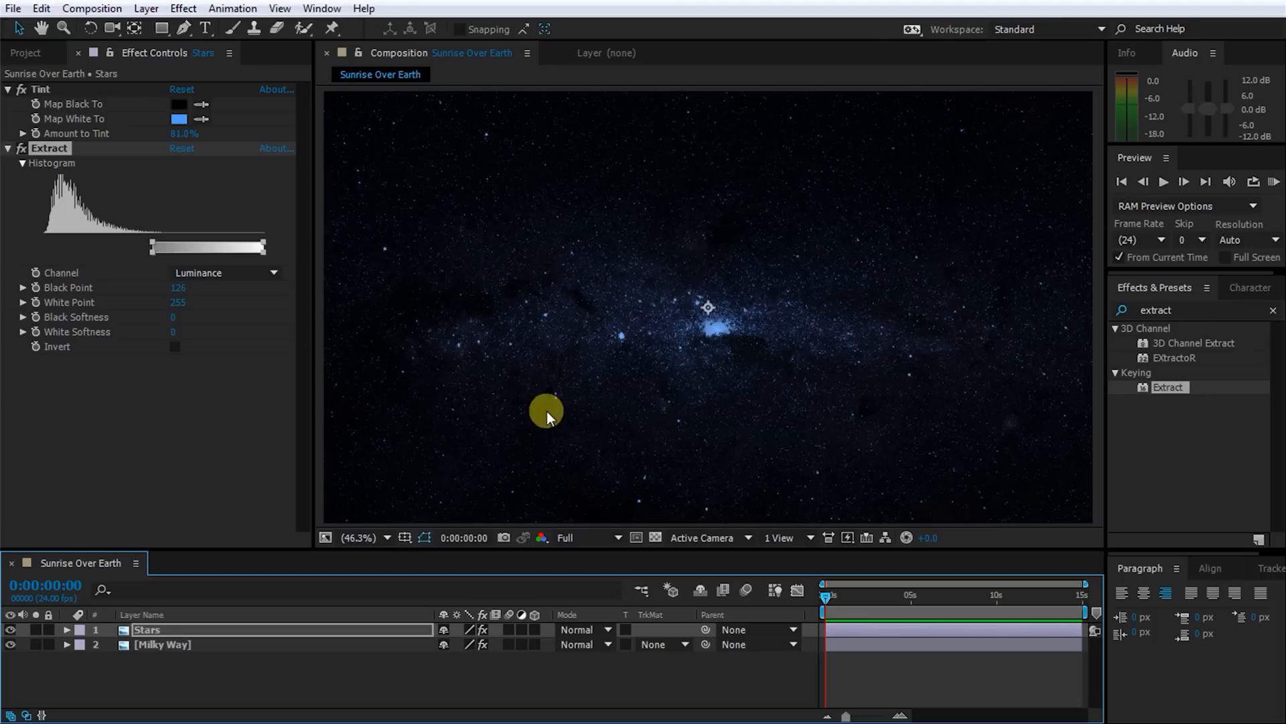
Apply the Stylize Glow effect to the Stars layer with Glow Threshold at 58.4% and Glow Radius at 18, comparing it off and on.
{"action": "left_click", "coordinate": [1235, 310]}
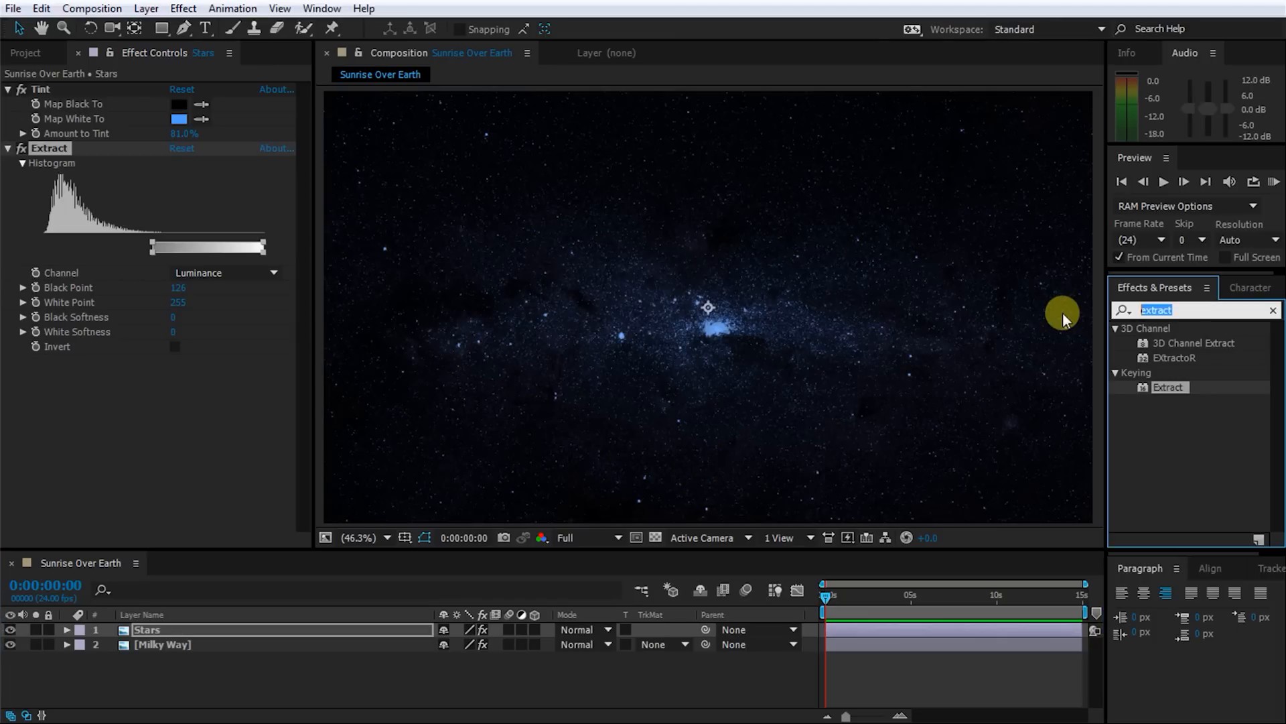
{"action": "type", "text": "glow"}
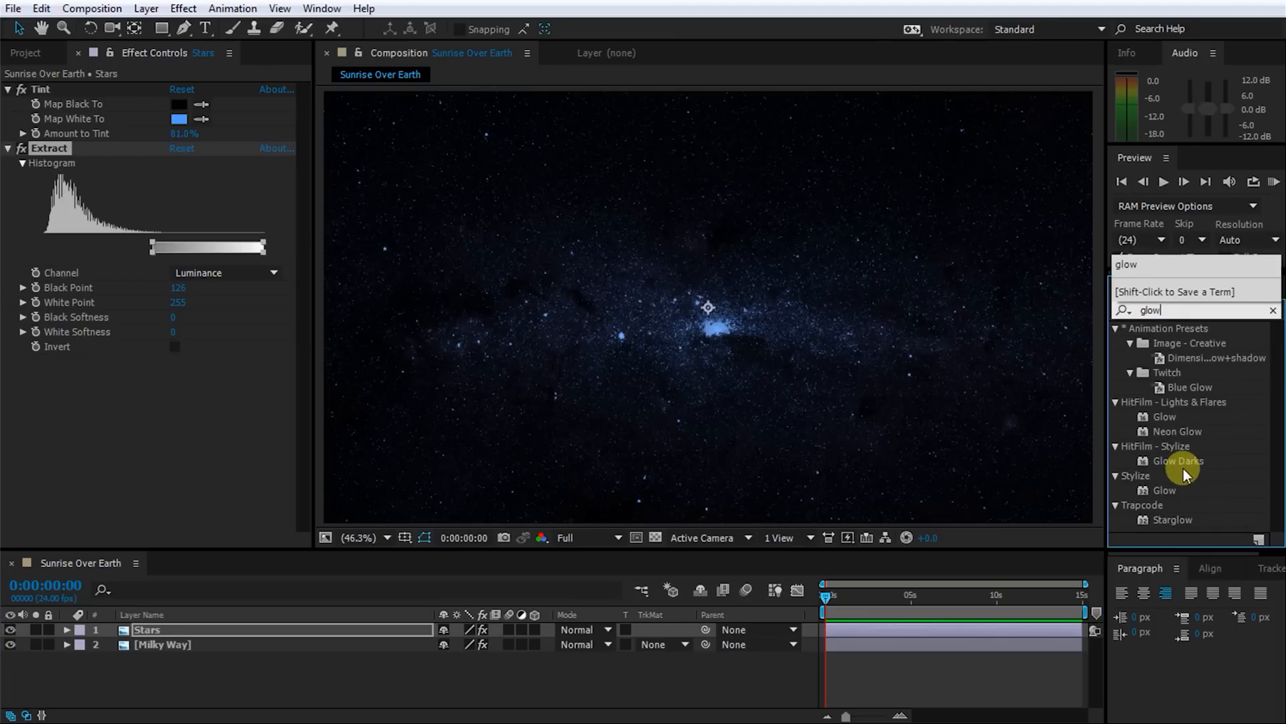
{"action": "double_click", "coordinate": [1159, 490]}
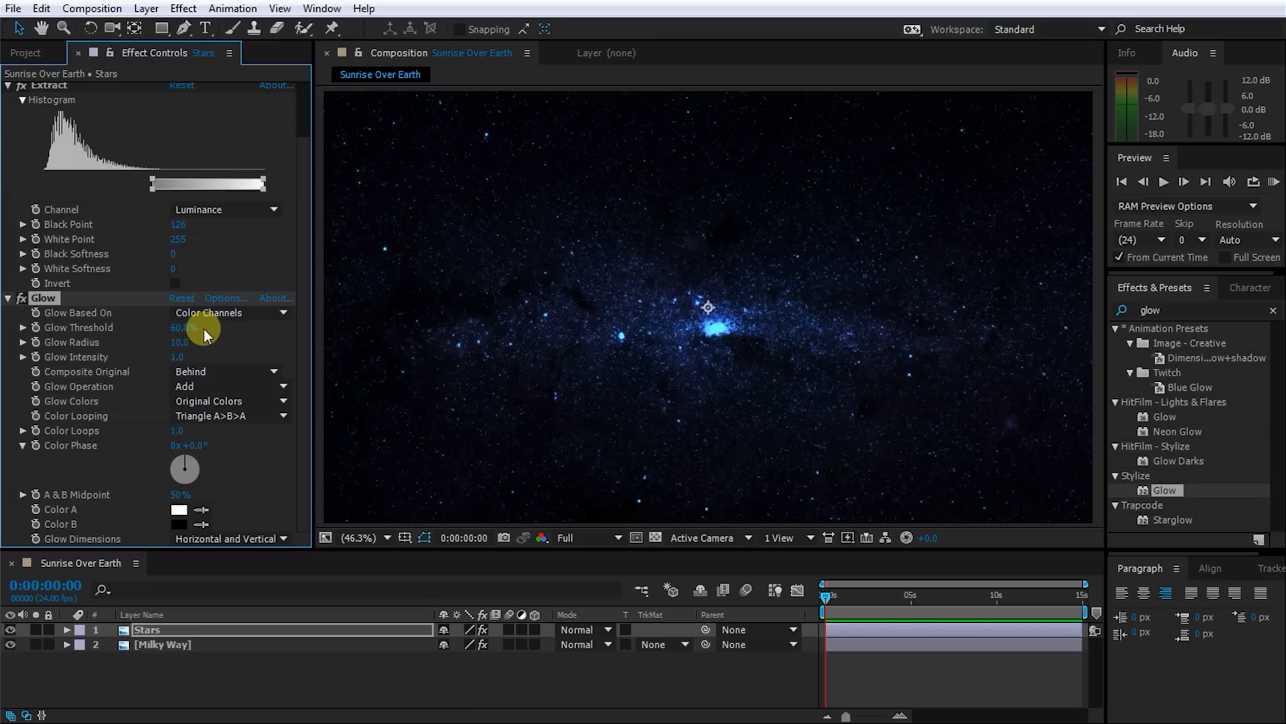
{"action": "left_click_drag", "start_coordinate": [187, 333], "coordinate": [189, 343]}
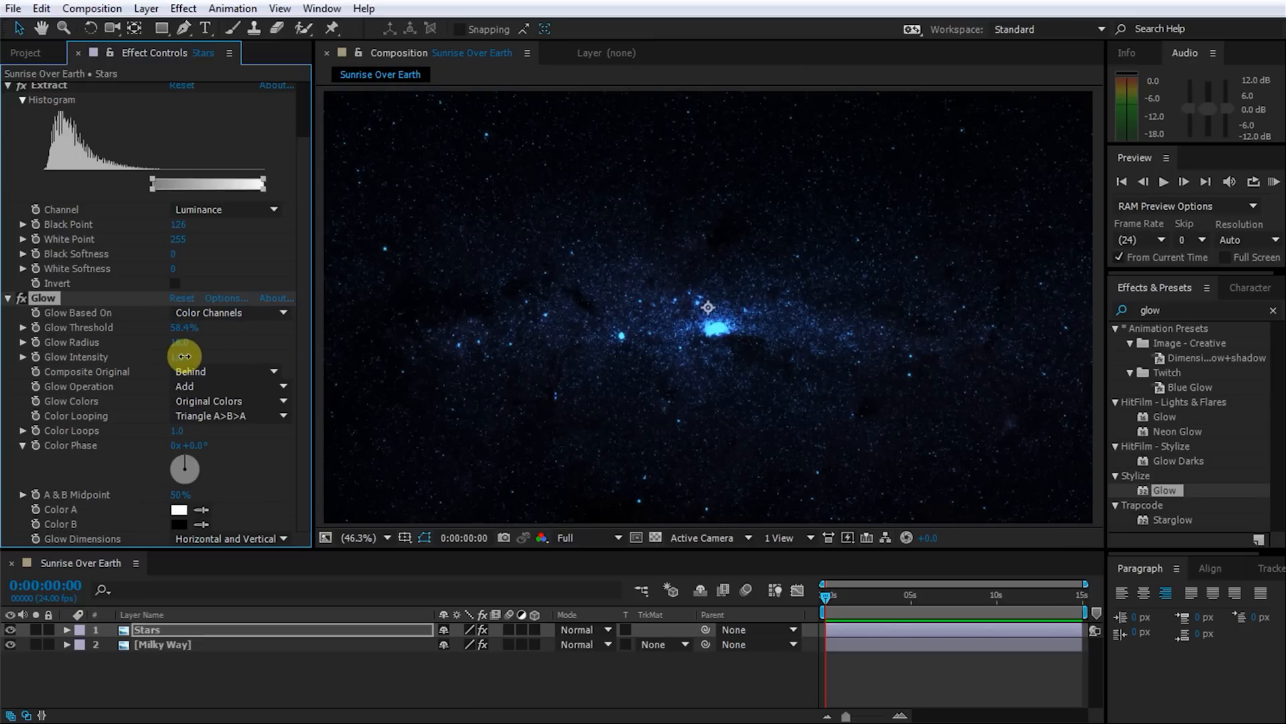
{"action": "left_click", "coordinate": [21, 298]}
{"action": "left_click", "coordinate": [21, 298]}
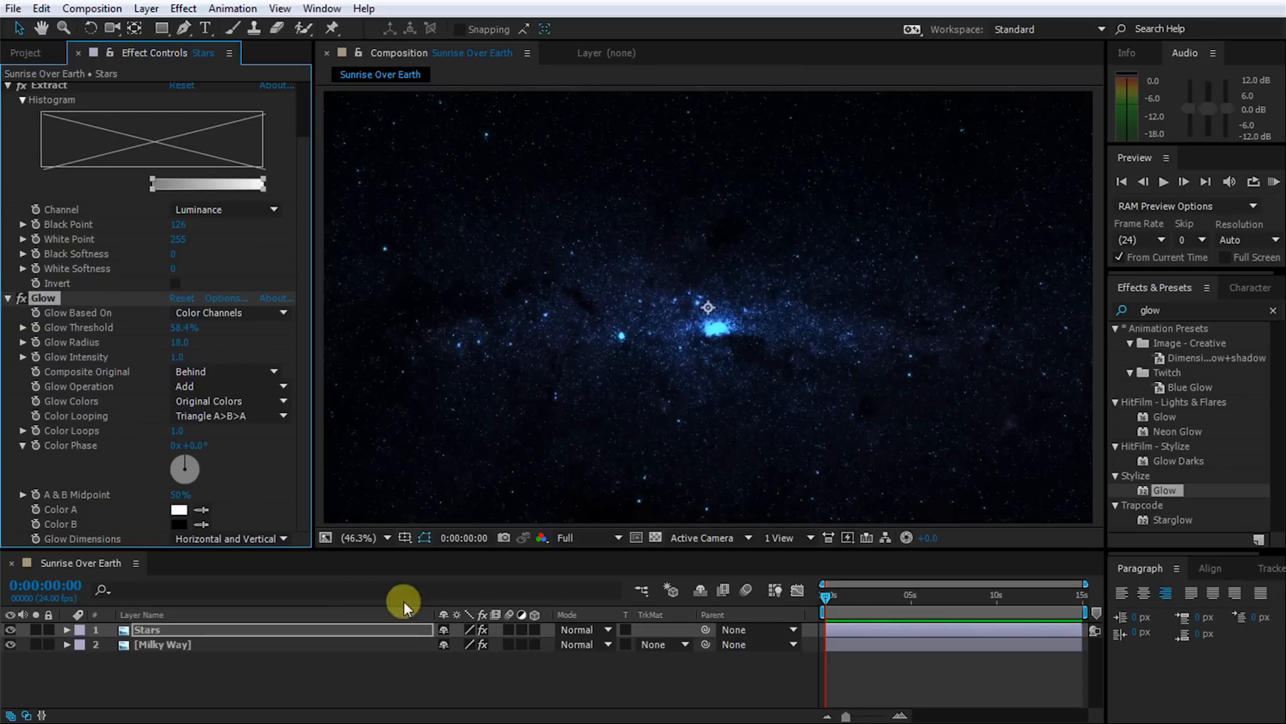
Create a black 1920 x 1080 solid named Stars Matte above the Stars layer.
{"action": "left_click_drag", "start_coordinate": [436, 613], "coordinate": [246, 607]}
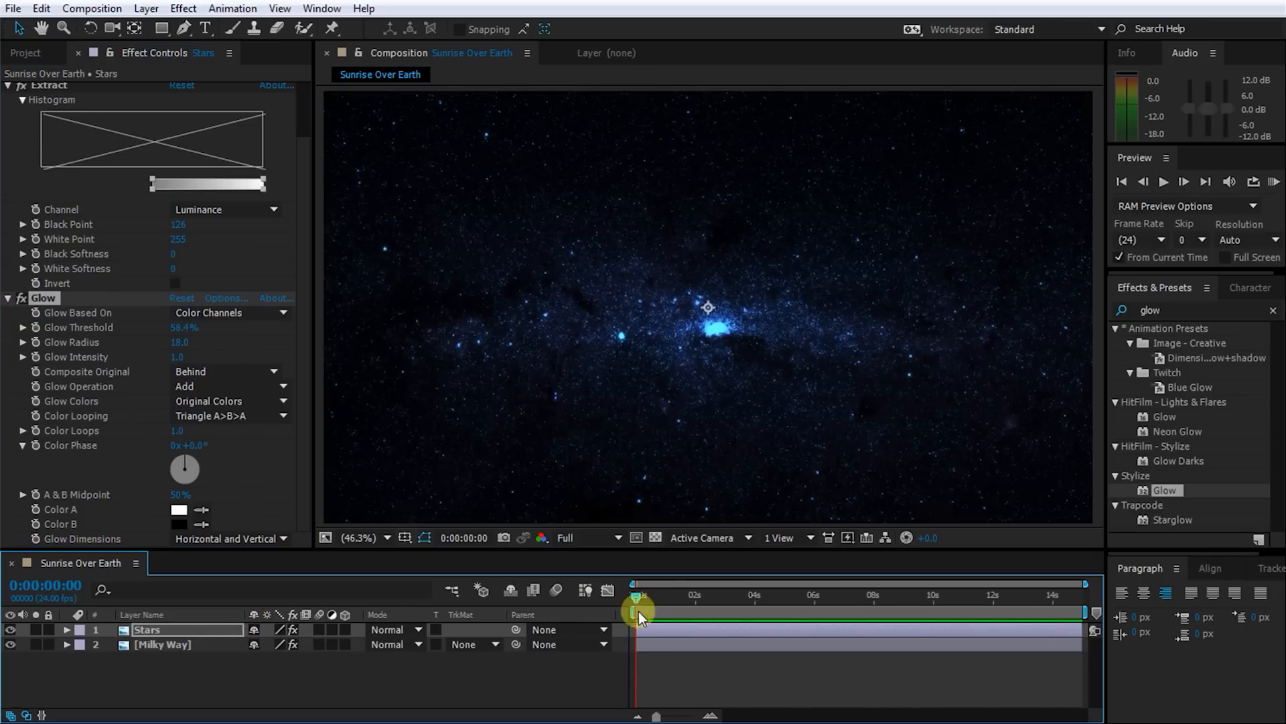
{"action": "left_click_drag", "start_coordinate": [641, 601], "coordinate": [608, 597]}
{"action": "right_click", "coordinate": [462, 682]}
{"action": "mouse_move", "coordinate": [517, 497]}
{"action": "left_click", "coordinate": [743, 538]}
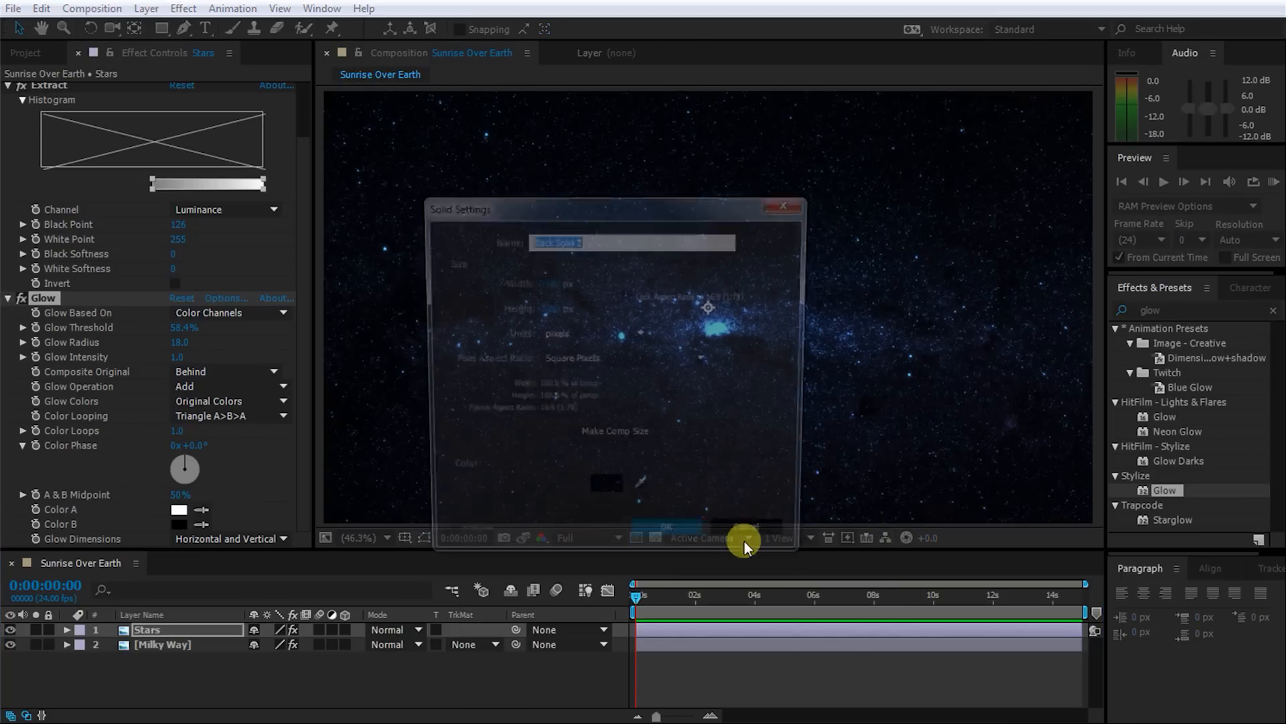
{"action": "type", "text": "Stars Matte"}
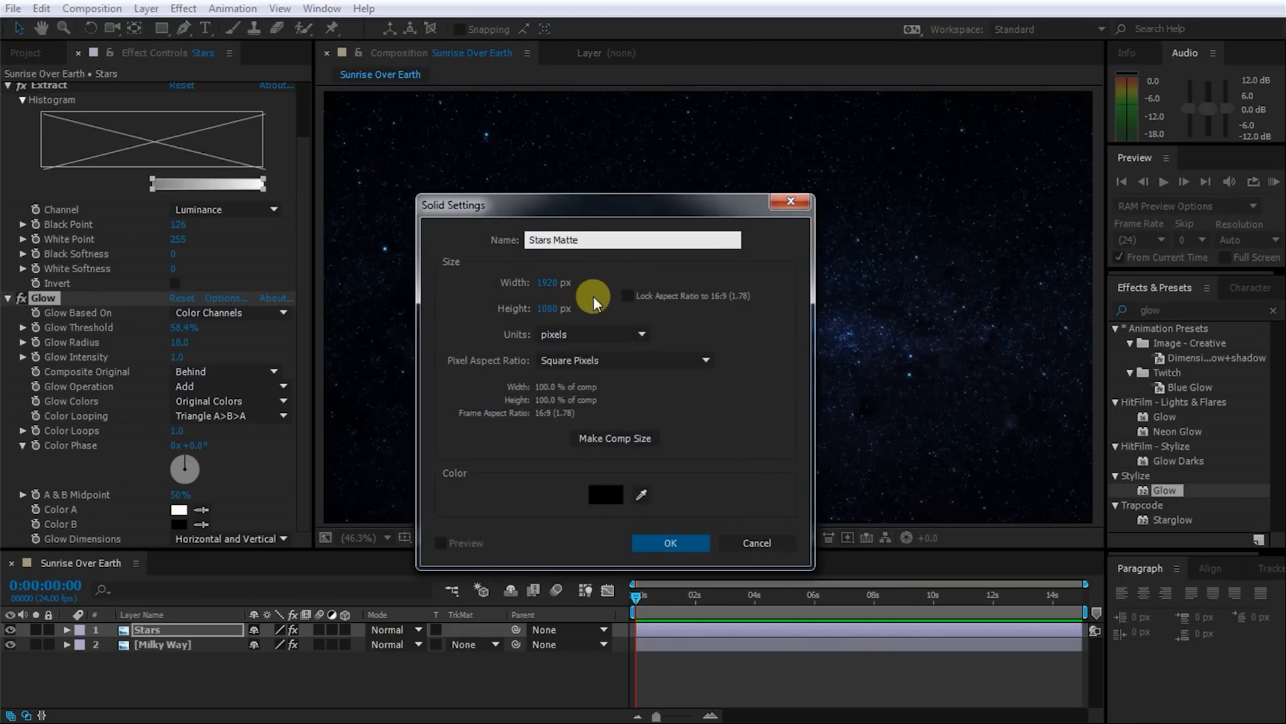
{"action": "left_click", "coordinate": [672, 544]}
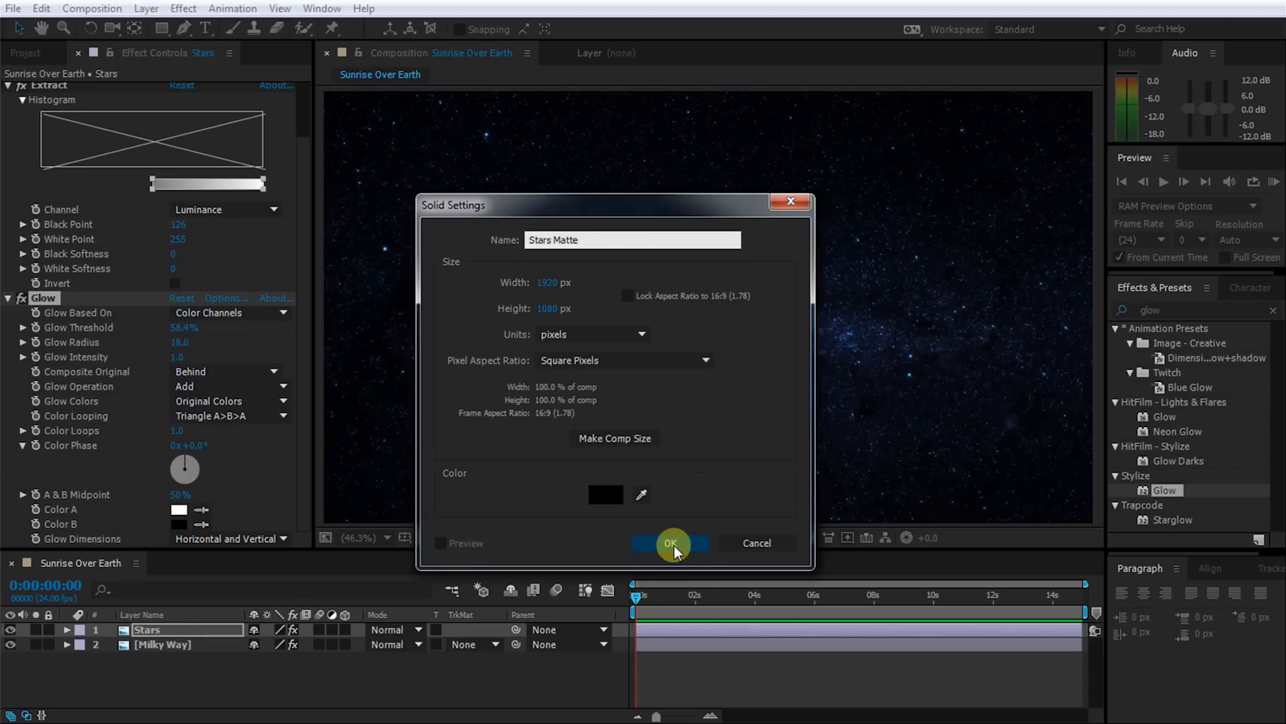
Apply the Noise & Grain effect Turbulent Noise to the Stars Matte solid.
{"action": "left_click", "coordinate": [1095, 295]}
{"action": "type", "text": "turbulent"}
{"action": "double_click", "coordinate": [1179, 372]}
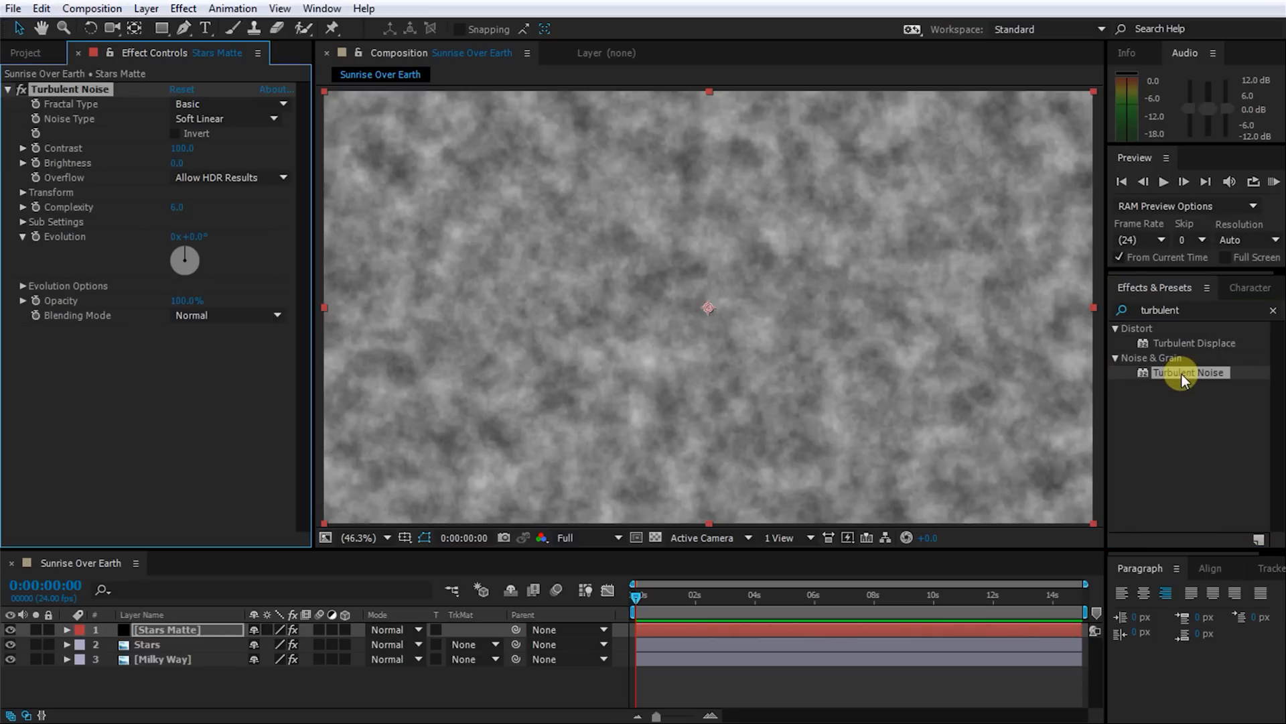
Animate the Turbulent Noise Evolution on Stars Matte with the expression time * 100 and check the motion along the timeline.
{"action": "left_click", "coordinate": [35, 237], "text": "alt"}
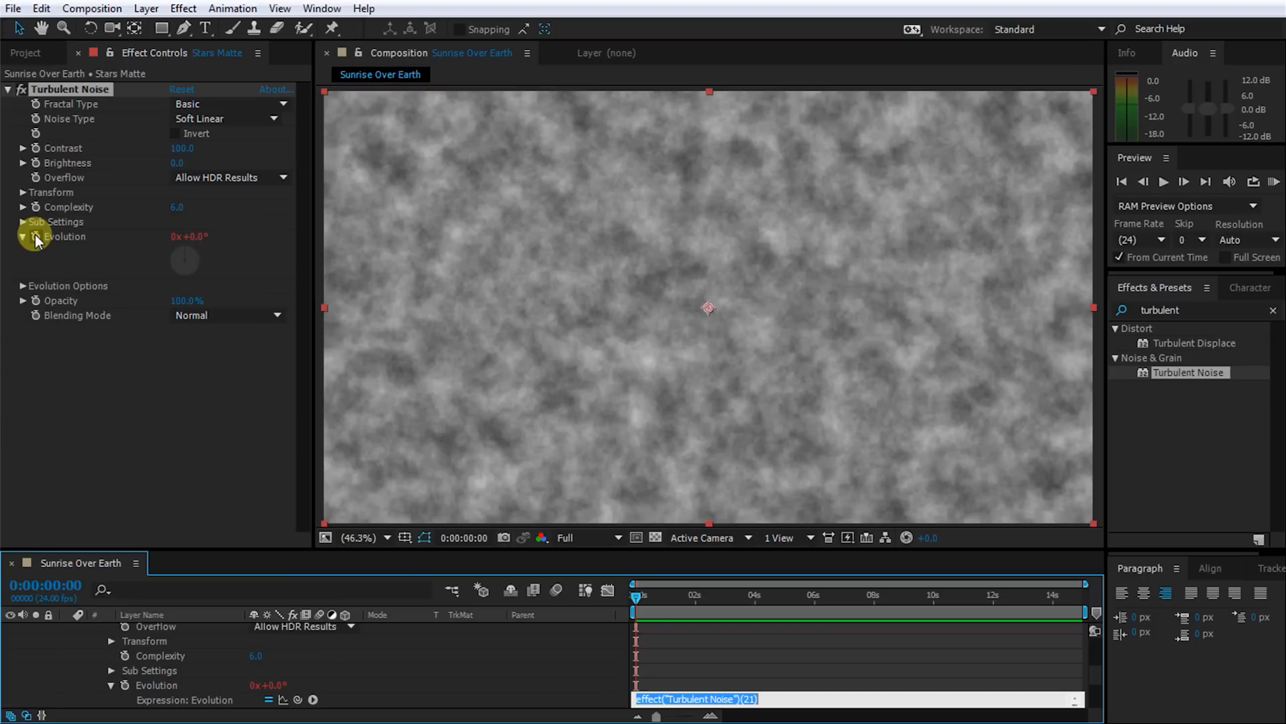
{"action": "type", "text": "time * 100"}
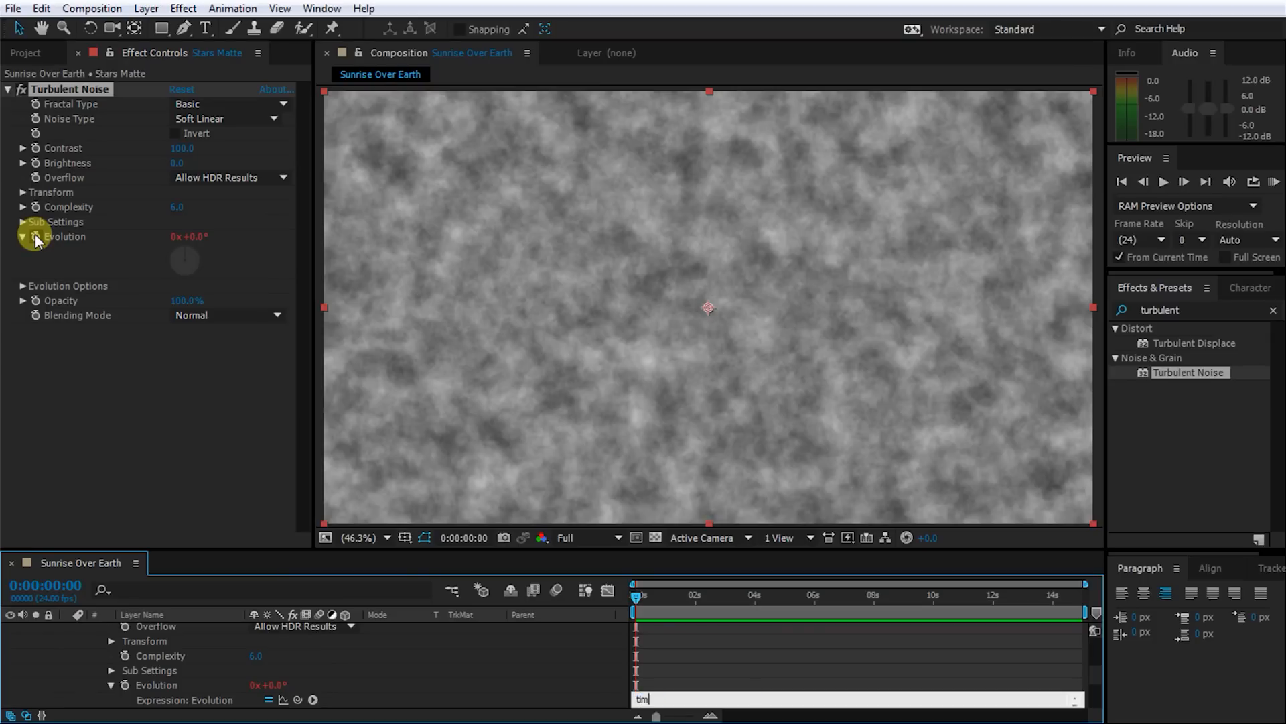
{"action": "left_click", "coordinate": [650, 649]}
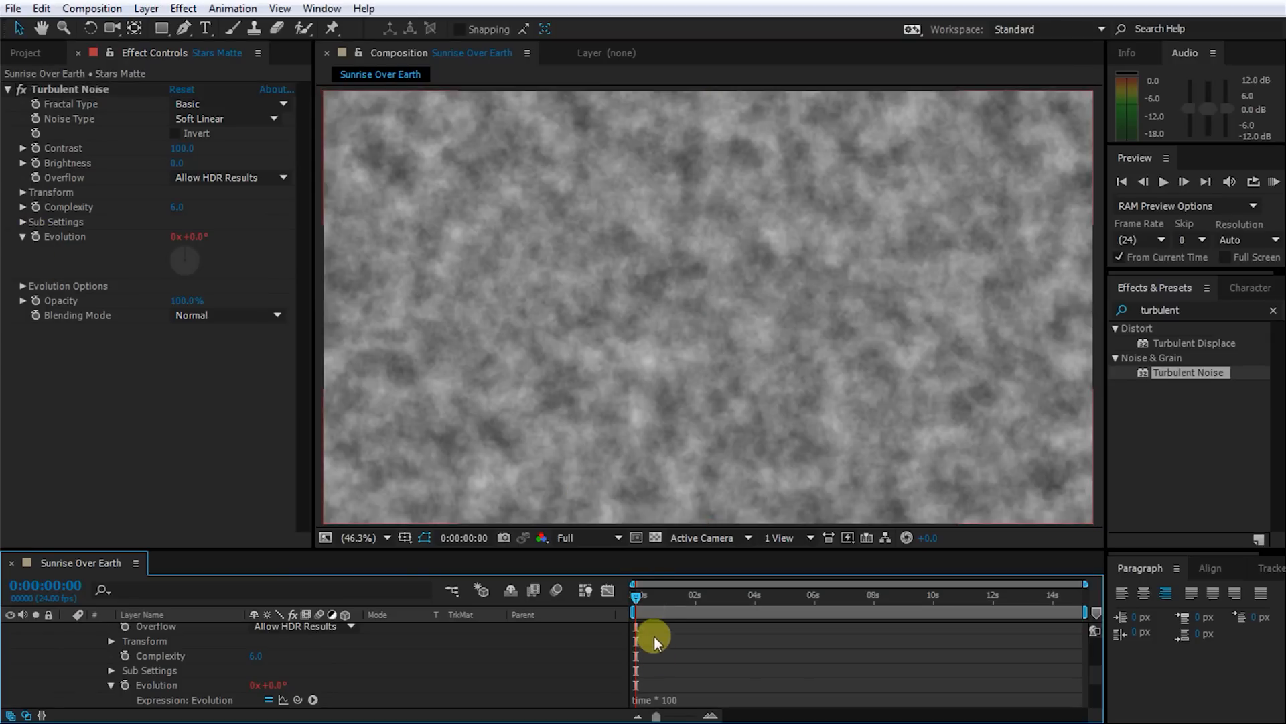
{"action": "left_click_drag", "start_coordinate": [640, 593], "coordinate": [719, 597]}
{"action": "scroll", "coordinate": [268, 653], "scroll_direction": "up", "scroll_amount": 5}
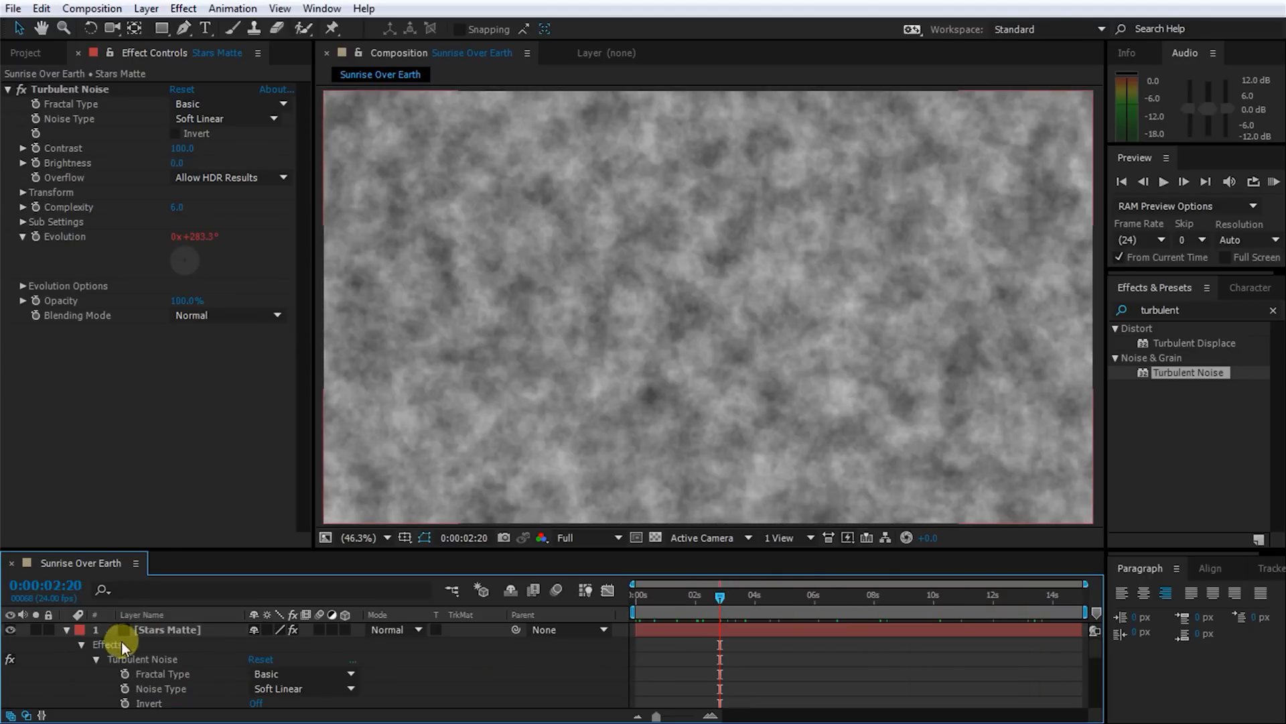
{"action": "left_click", "coordinate": [67, 629]}
Set the Stars layer's track matte to Luma using Stars Matte and check the twinkle at 0:00:02:15.
{"action": "left_click", "coordinate": [163, 644]}
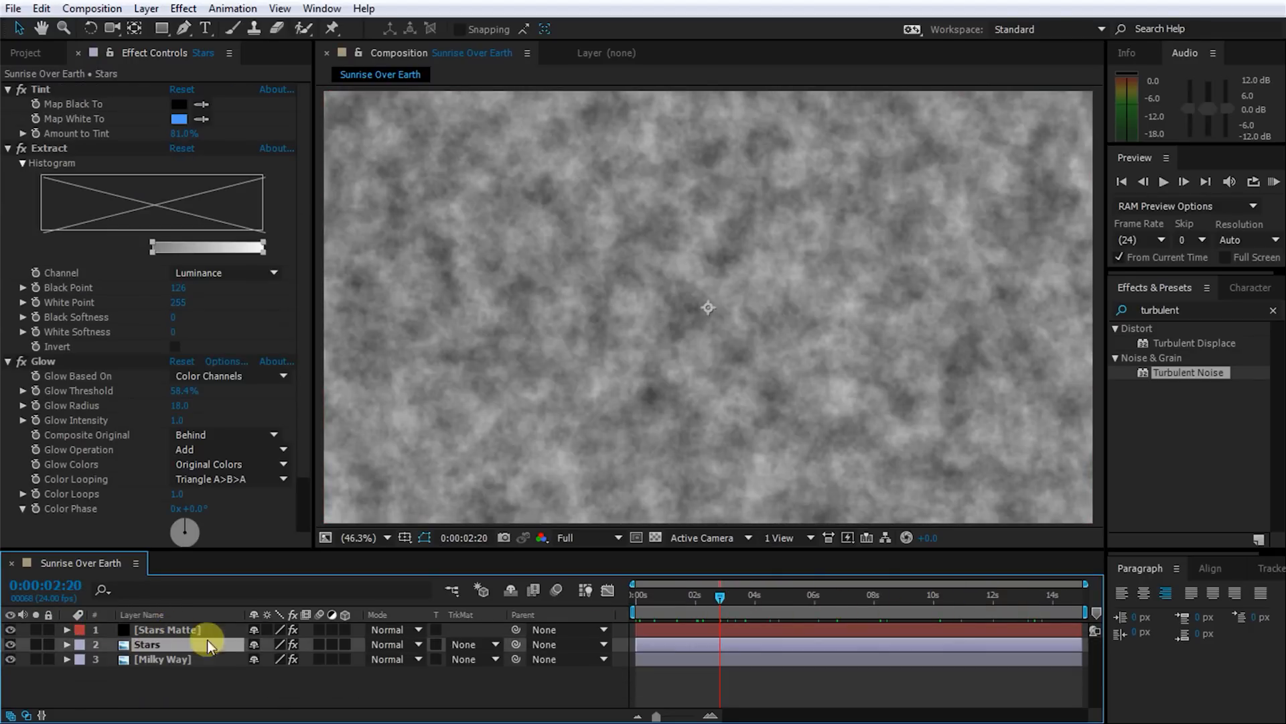
{"action": "left_click", "coordinate": [494, 644]}
{"action": "left_click", "coordinate": [522, 723]}
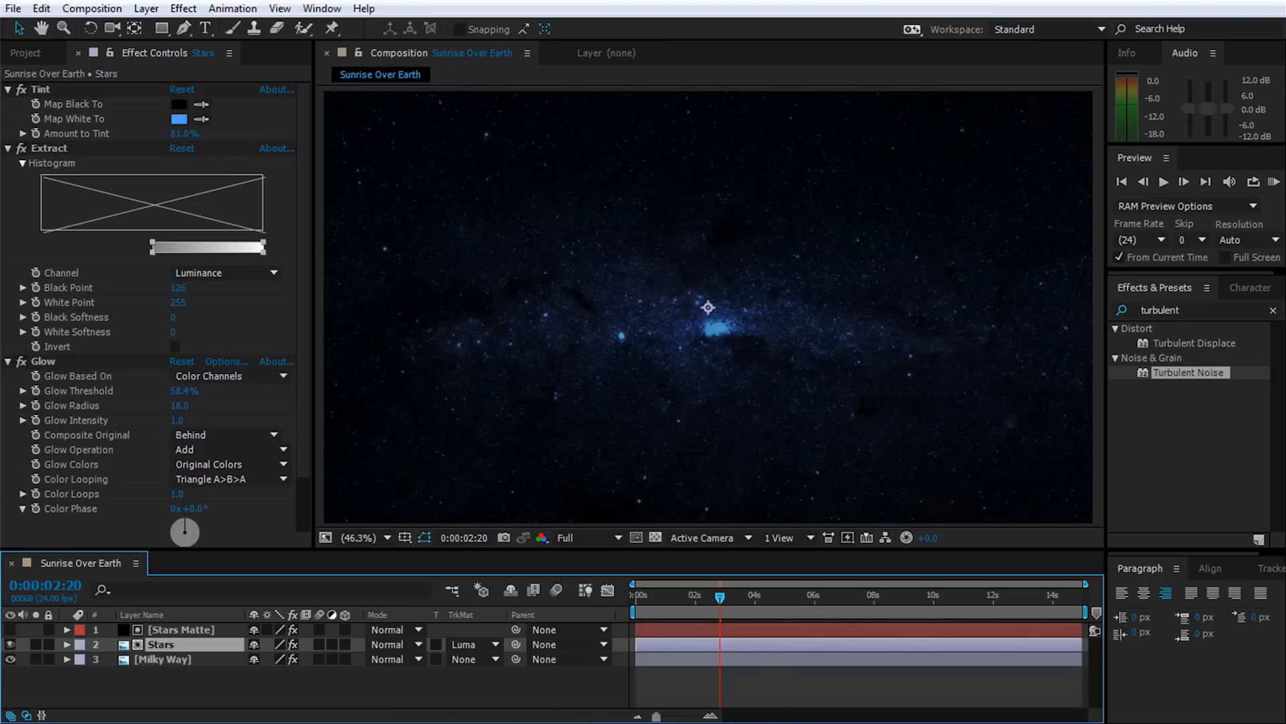
{"action": "mouse_move", "coordinate": [719, 596]}
{"action": "left_mouse_down"}
{"action": "mouse_move", "coordinate": [674, 596]}
{"action": "mouse_move", "coordinate": [1064, 597]}
{"action": "mouse_move", "coordinate": [741, 593]}
{"action": "mouse_move", "coordinate": [706, 605]}
{"action": "mouse_move", "coordinate": [1032, 598]}
{"action": "mouse_move", "coordinate": [714, 596]}
{"action": "left_mouse_up"}
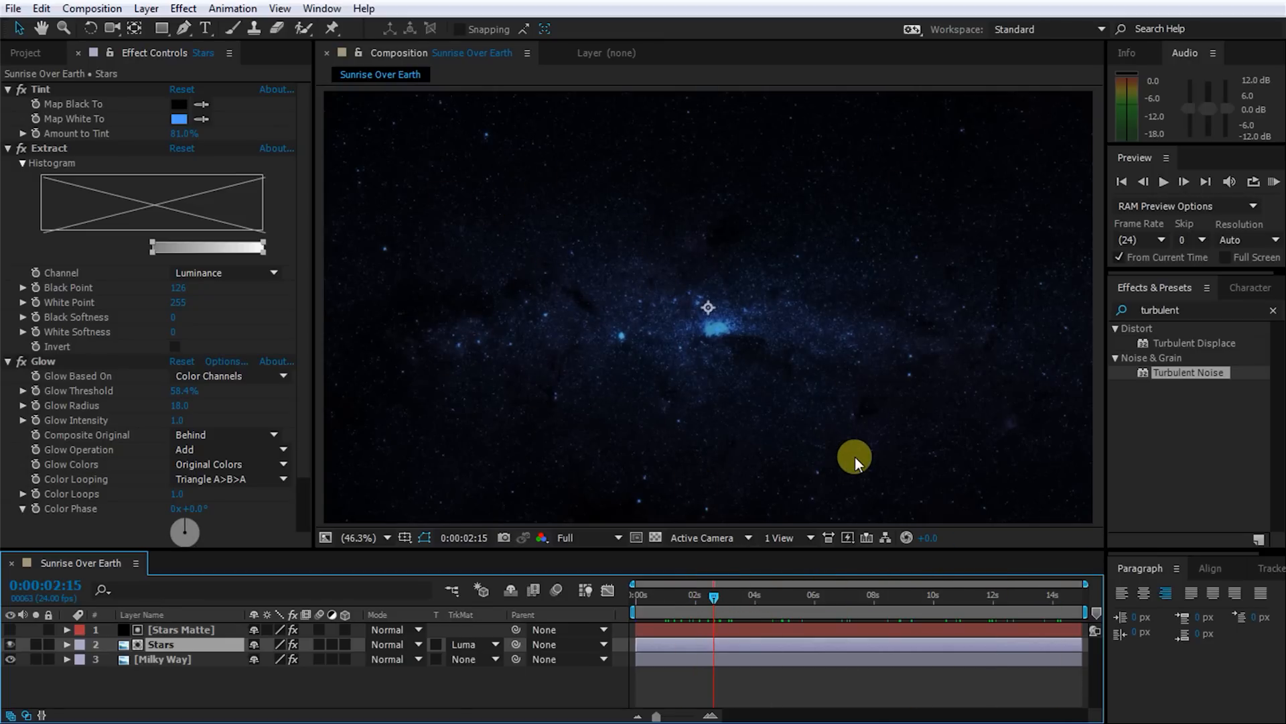
Pre-compose the Stars Matte, Stars and Milky Way layers into a new composition named Milky Way Comp, moving all attributes.
{"action": "left_click", "coordinate": [335, 683]}
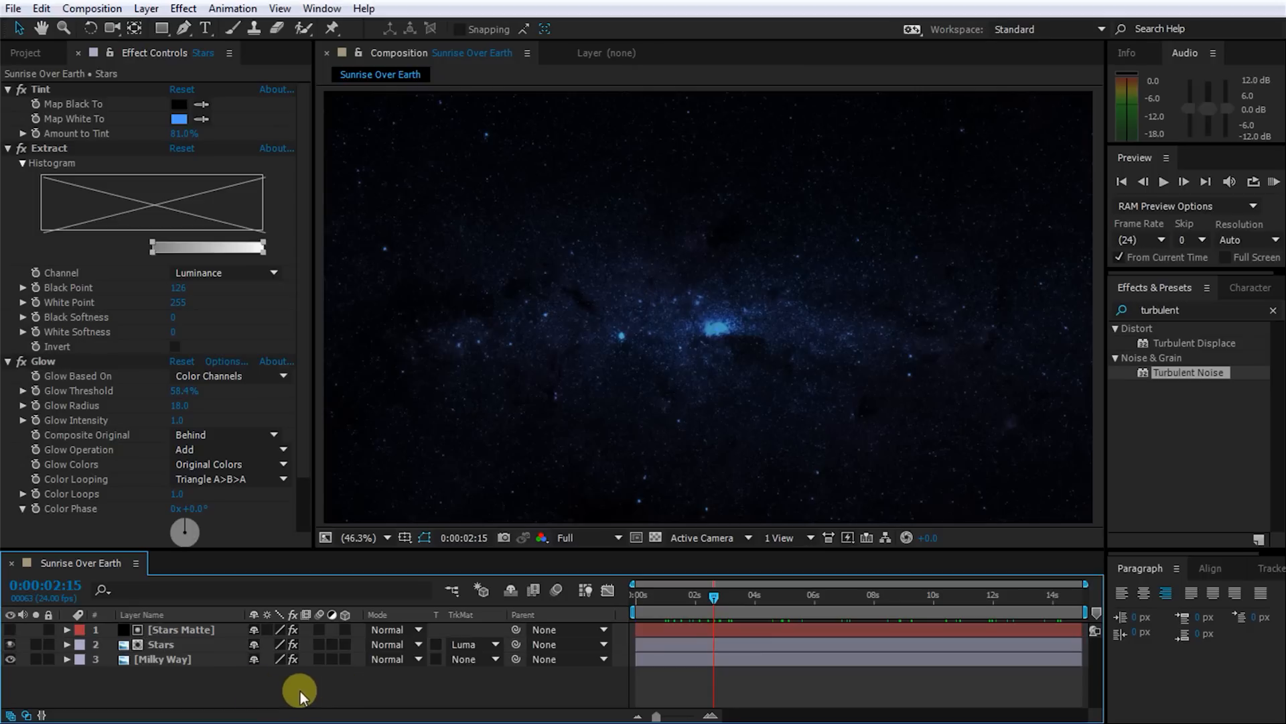
{"action": "key", "text": "ctrl+a"}
{"action": "key", "text": "ctrl+shift+c"}
{"action": "type", "text": "Milky Way Comp"}
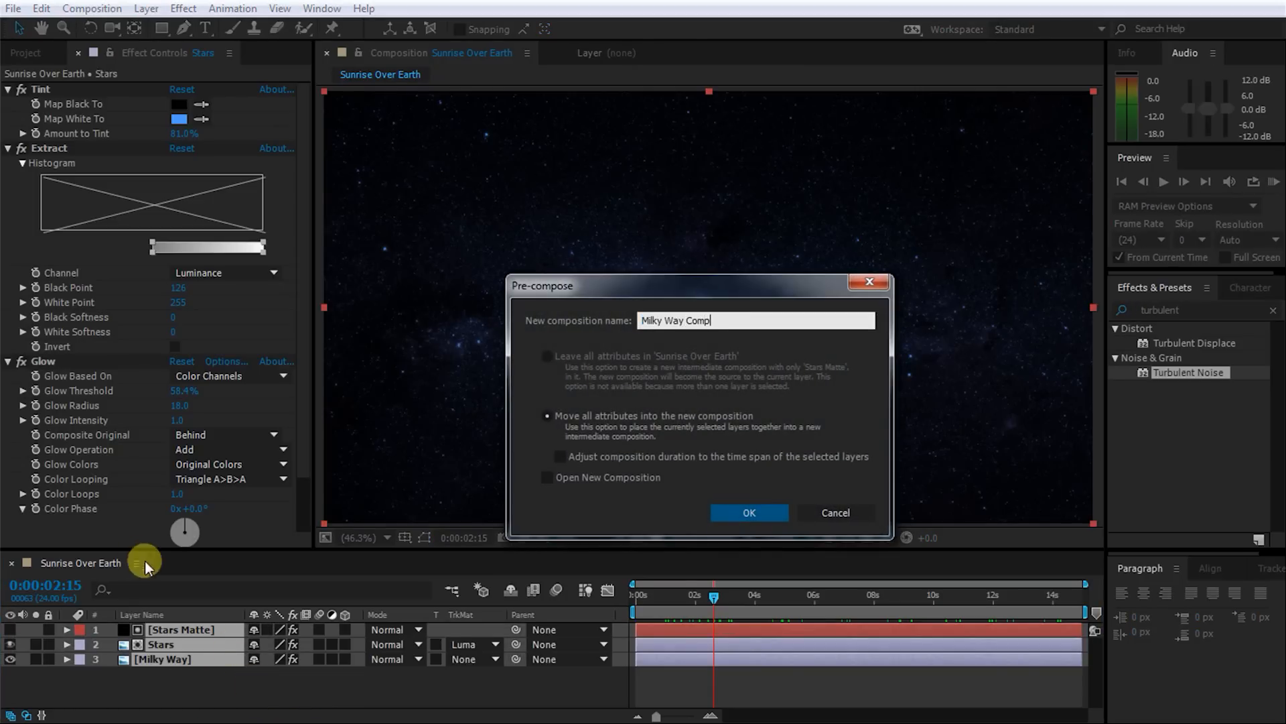
{"action": "left_click", "coordinate": [722, 511]}
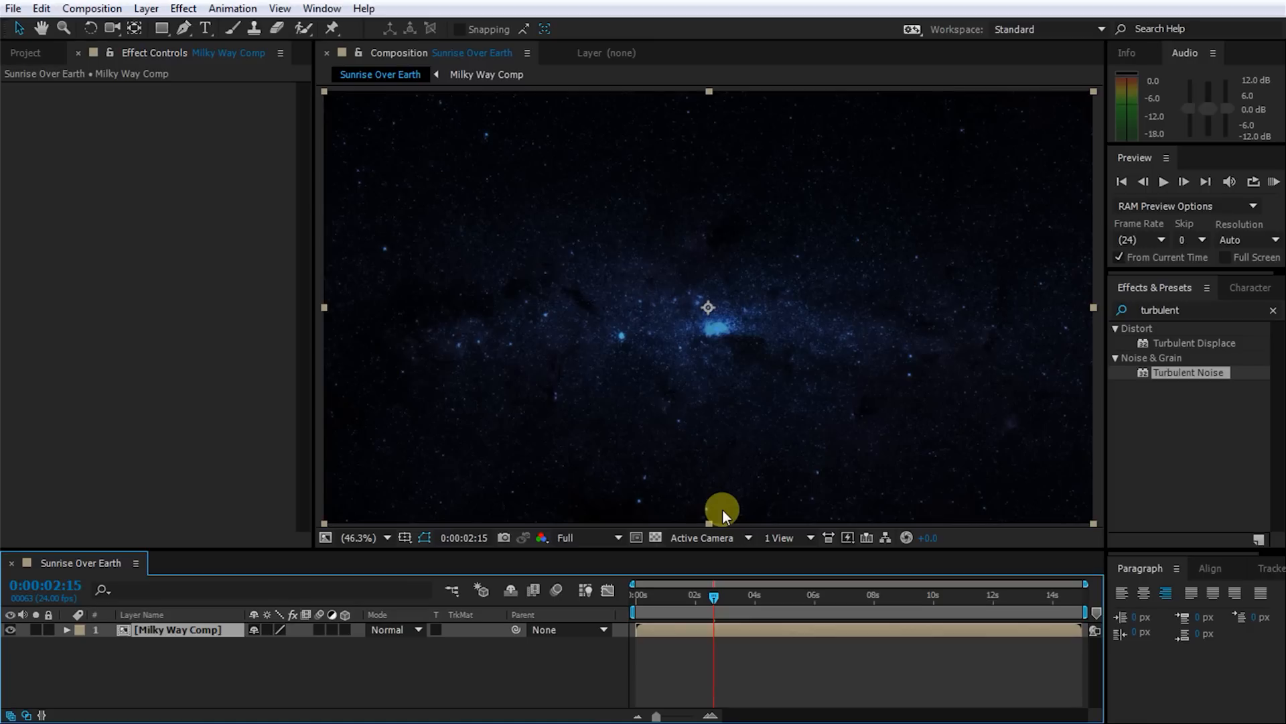
Add the SunriseOverEarth sequence above Milky Way Comp and preview it up to 0:00:06:03.
{"action": "left_click", "coordinate": [28, 52]}
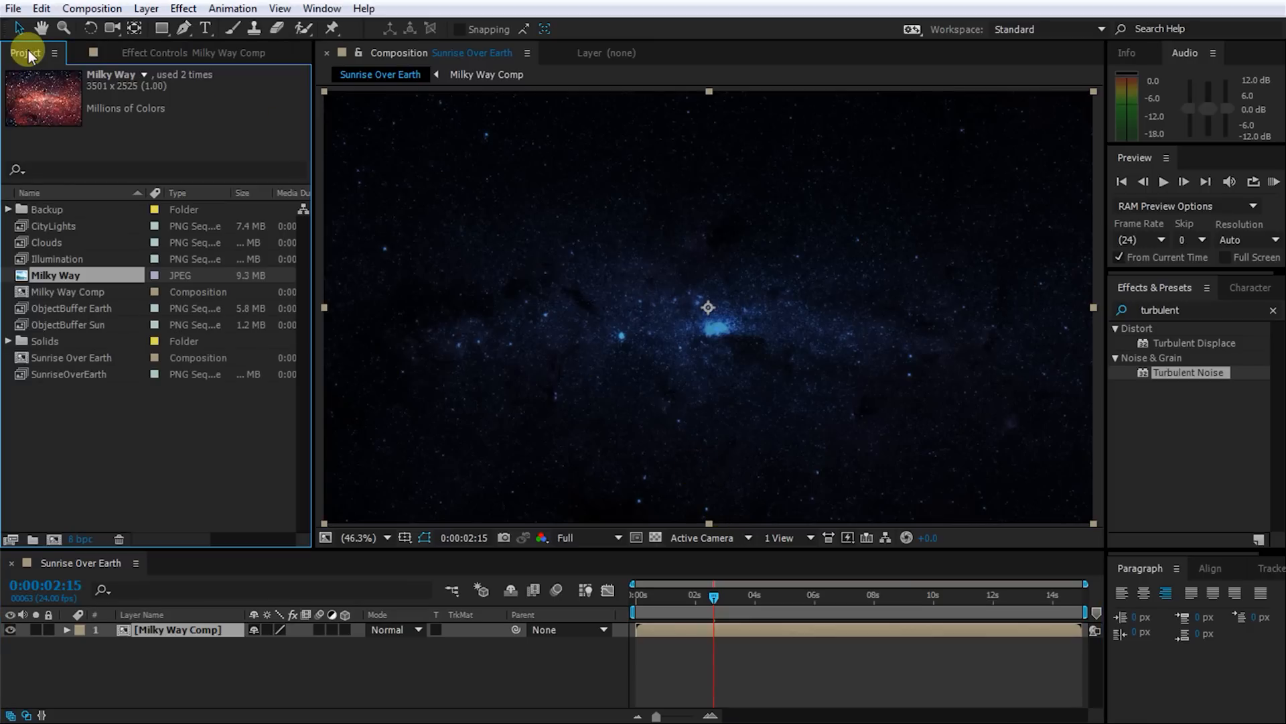
{"action": "left_click", "coordinate": [62, 375]}
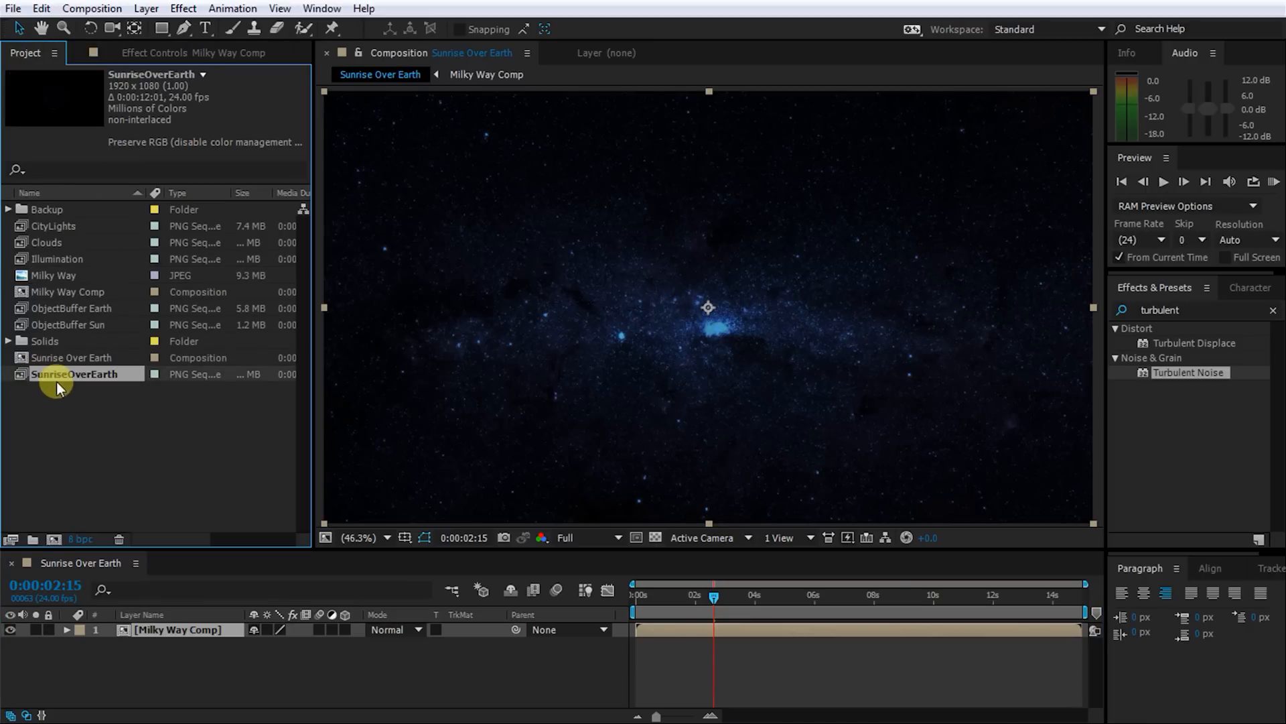
{"action": "left_click_drag", "start_coordinate": [59, 377], "coordinate": [163, 628]}
{"action": "left_click_drag", "start_coordinate": [737, 592], "coordinate": [818, 605]}
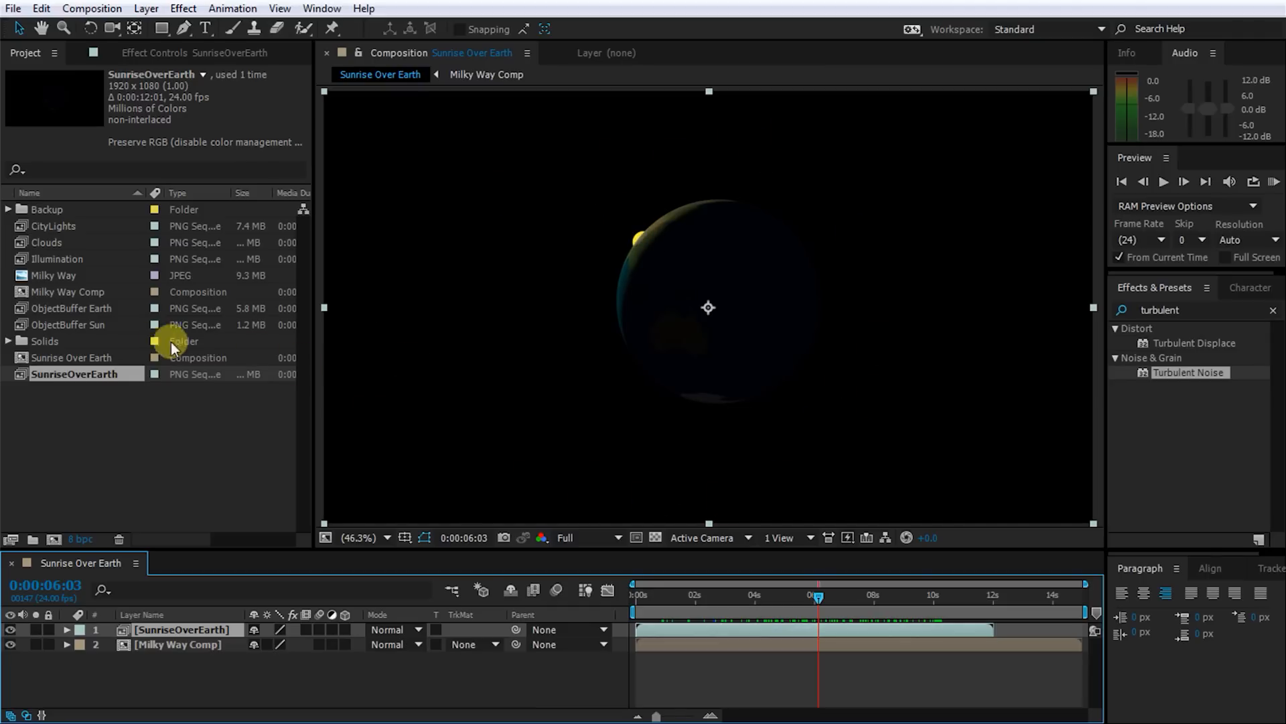
Add the ObjectBuffer Earth and ObjectBuffer Sun sequences above all layers and pre-compose the two as Sunrise Matte Comp.
{"action": "left_click_drag", "start_coordinate": [67, 312], "coordinate": [171, 626]}
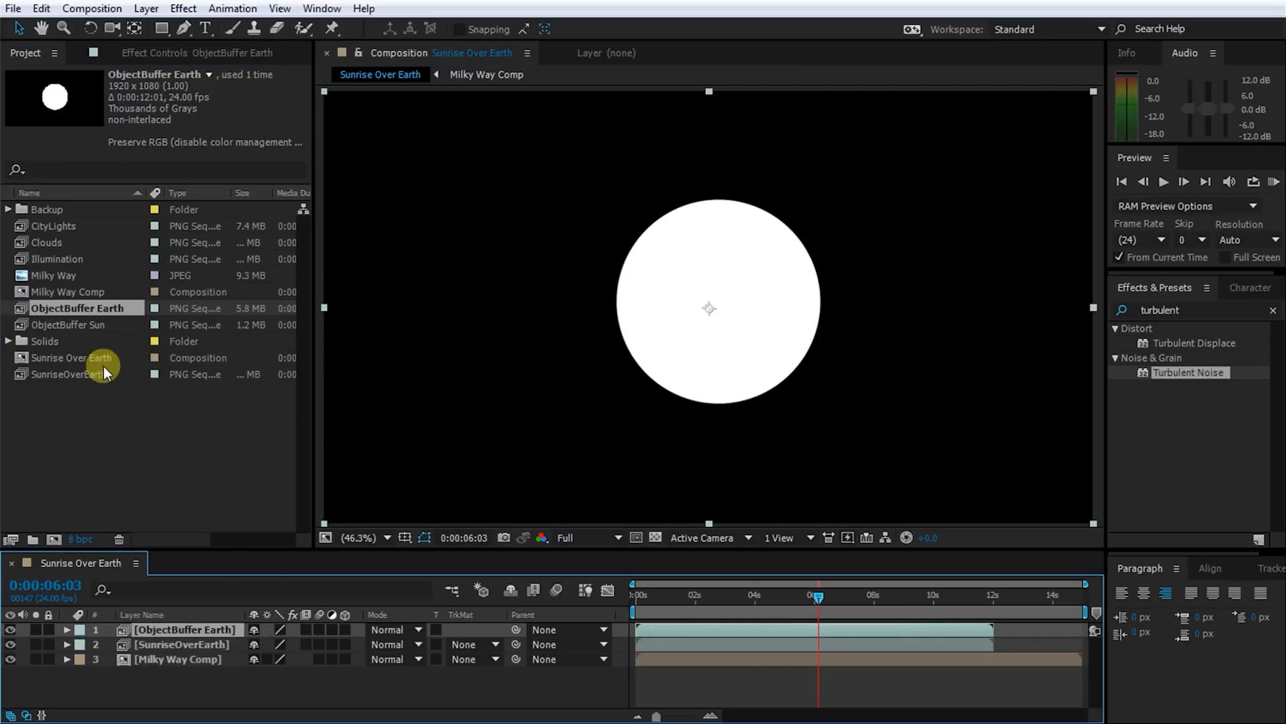
{"action": "left_click_drag", "start_coordinate": [63, 320], "coordinate": [183, 623]}
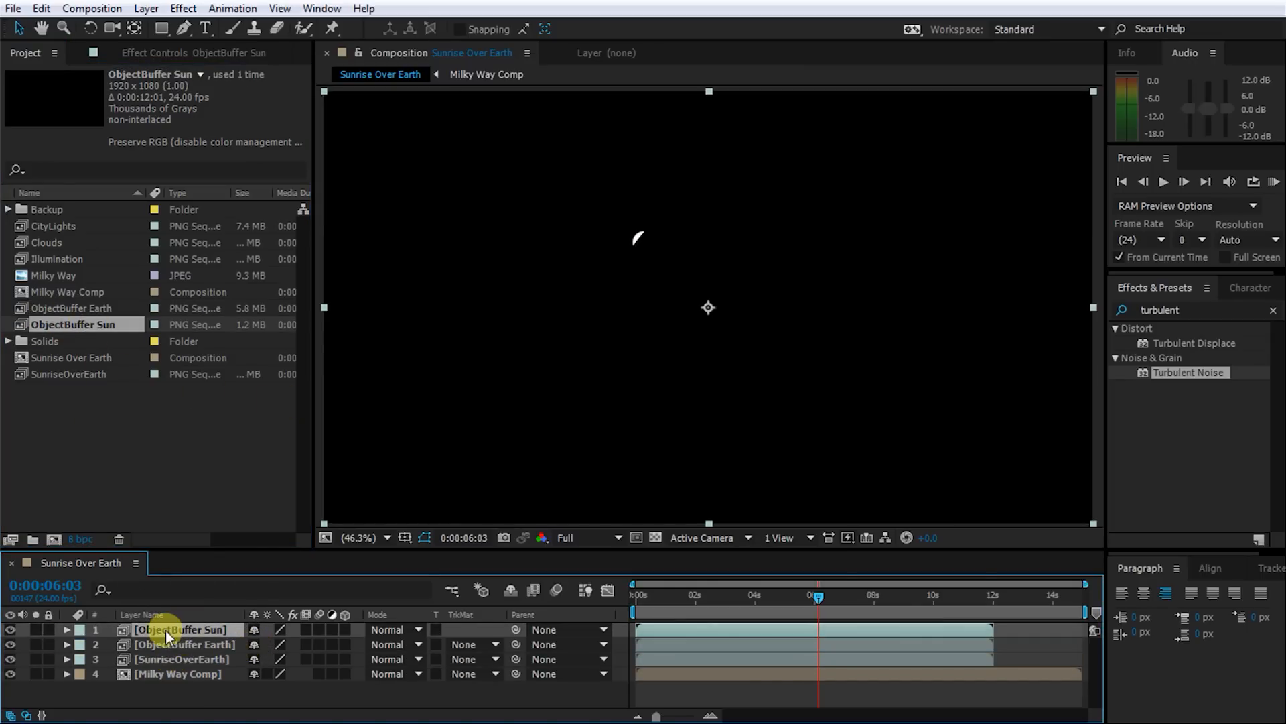
{"action": "left_click", "coordinate": [205, 644], "text": "shift"}
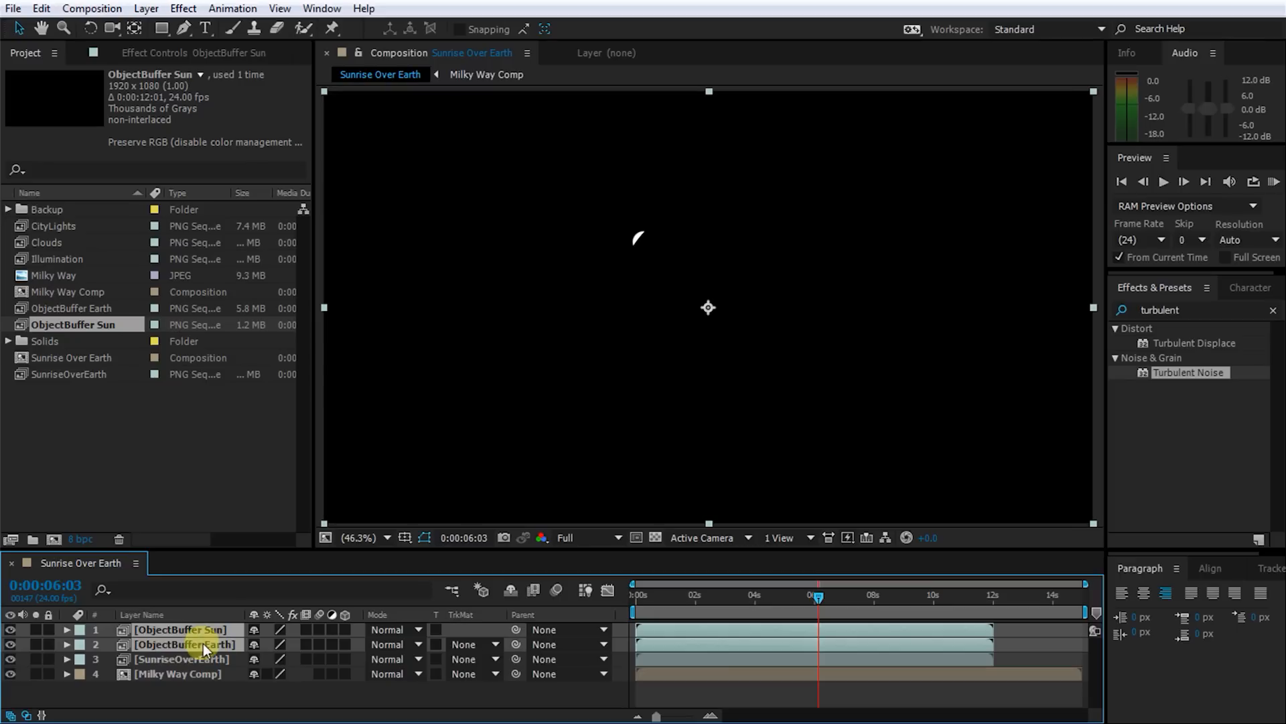
{"action": "key", "text": "ctrl+shift+c"}
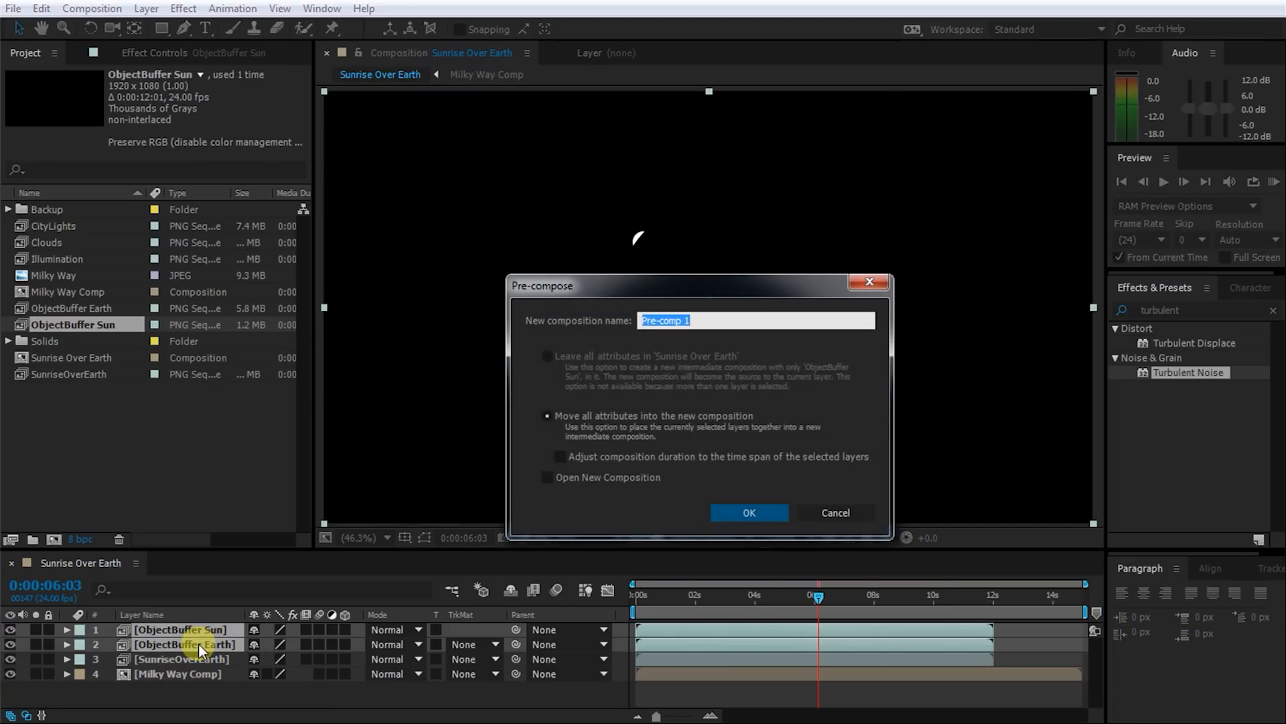
{"action": "type", "text": "Sunrise Matte Com"}
{"action": "left_click", "coordinate": [737, 512]}
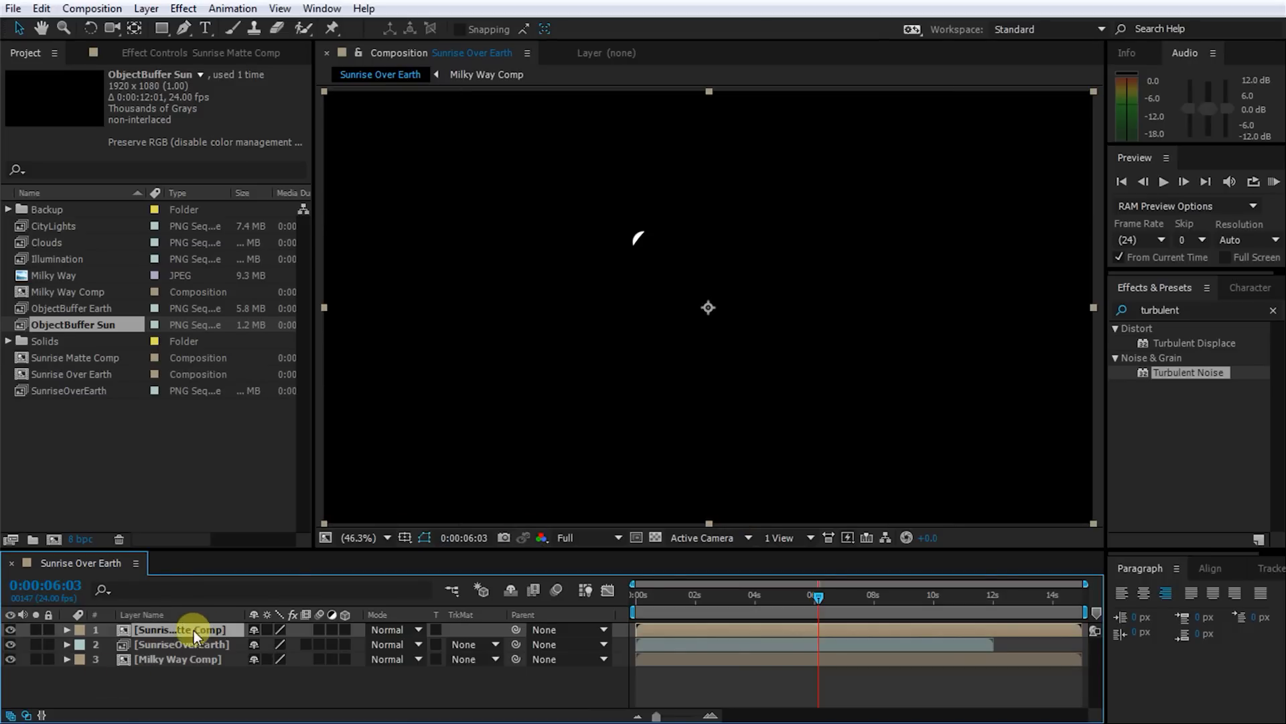
Inside Sunrise Matte Comp, set the ObjectBuffer Sun layer's blending mode to Add and check the matte back to 0:00:02:11.
{"action": "double_click", "coordinate": [194, 630]}
{"action": "left_click", "coordinate": [147, 629]}
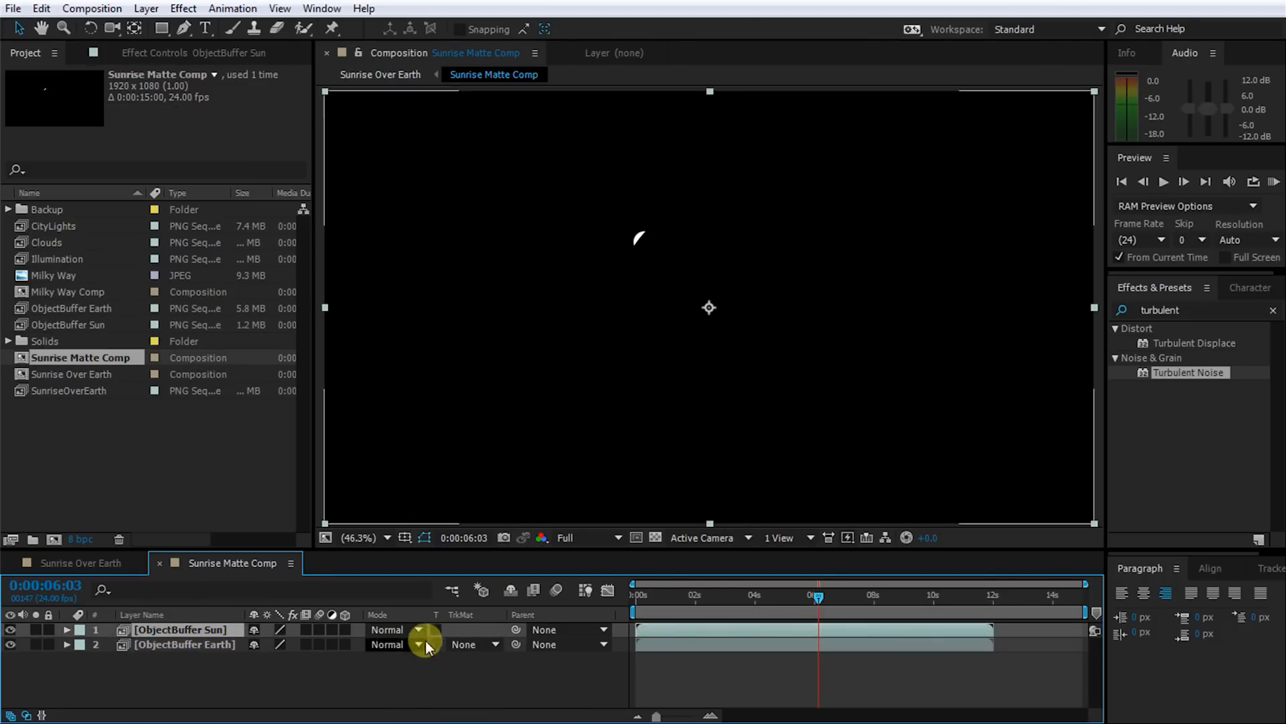
{"action": "left_click", "coordinate": [401, 631]}
{"action": "left_click", "coordinate": [498, 242]}
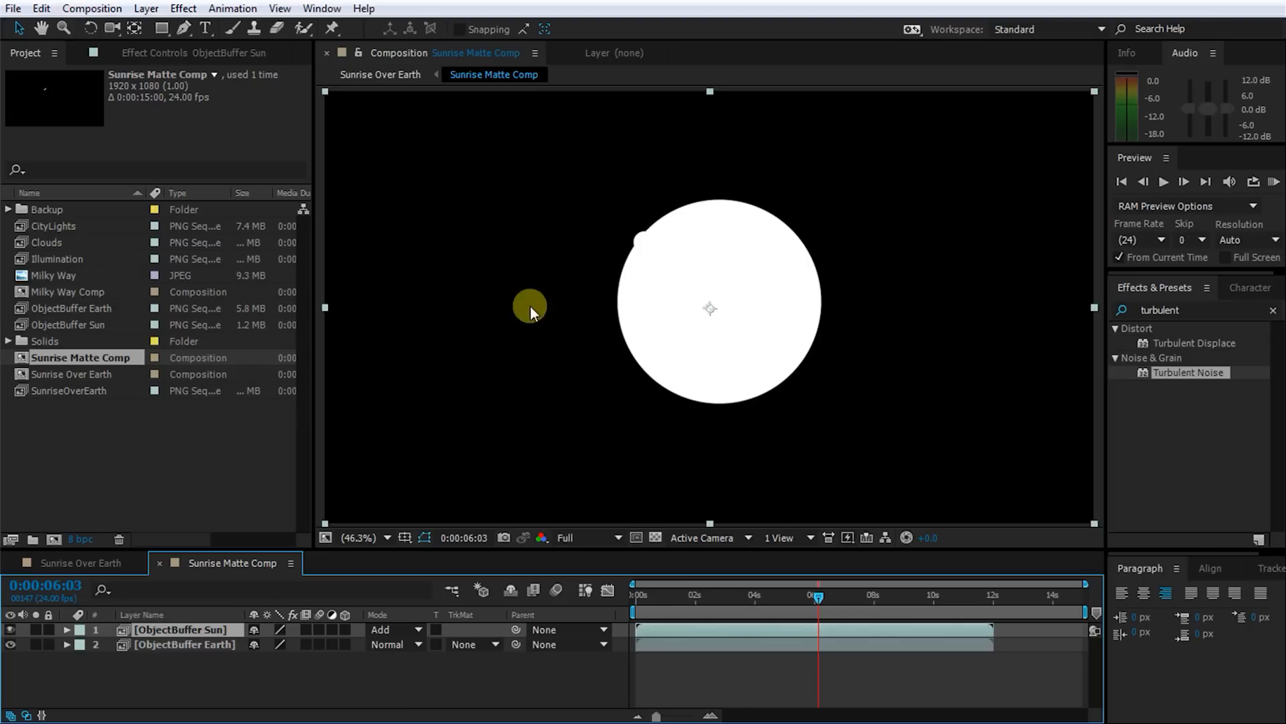
{"action": "left_click_drag", "start_coordinate": [815, 589], "coordinate": [713, 597]}
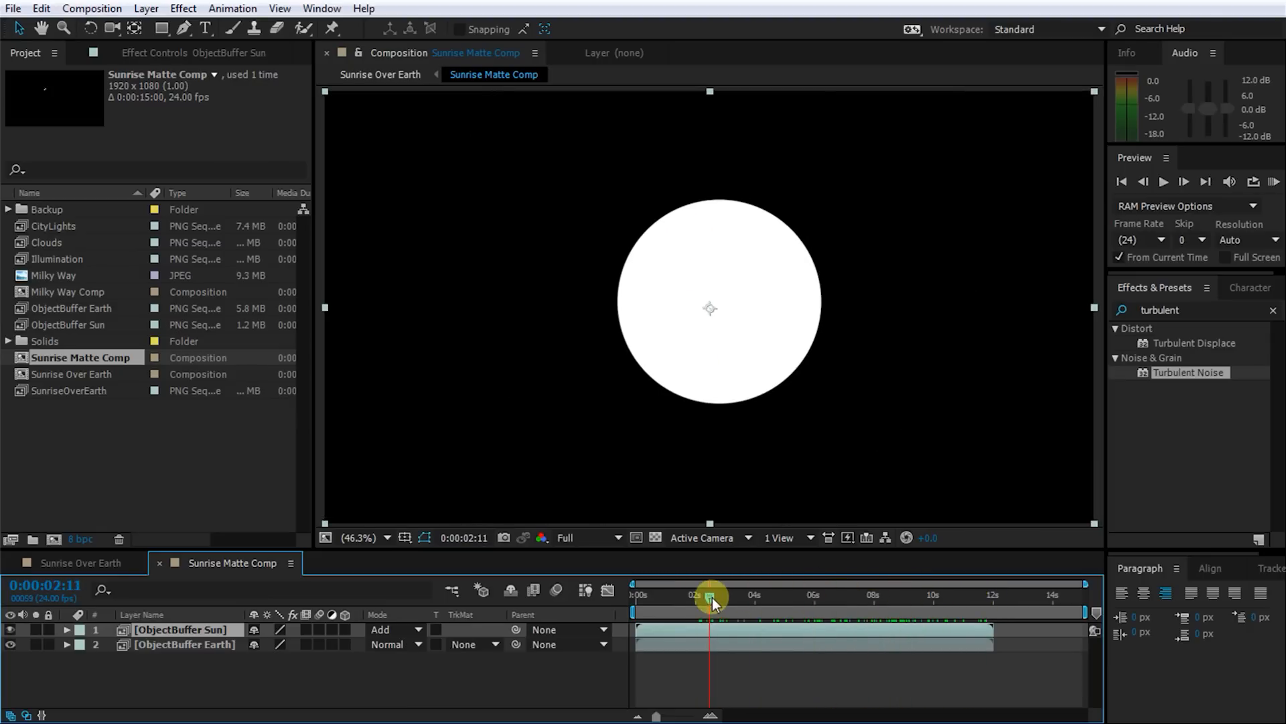
In the Sunrise Over Earth composition, set the SunriseOverEarth layer's track matte to Luma and check the result up to 0:00:08:03.
{"action": "left_click", "coordinate": [91, 566]}
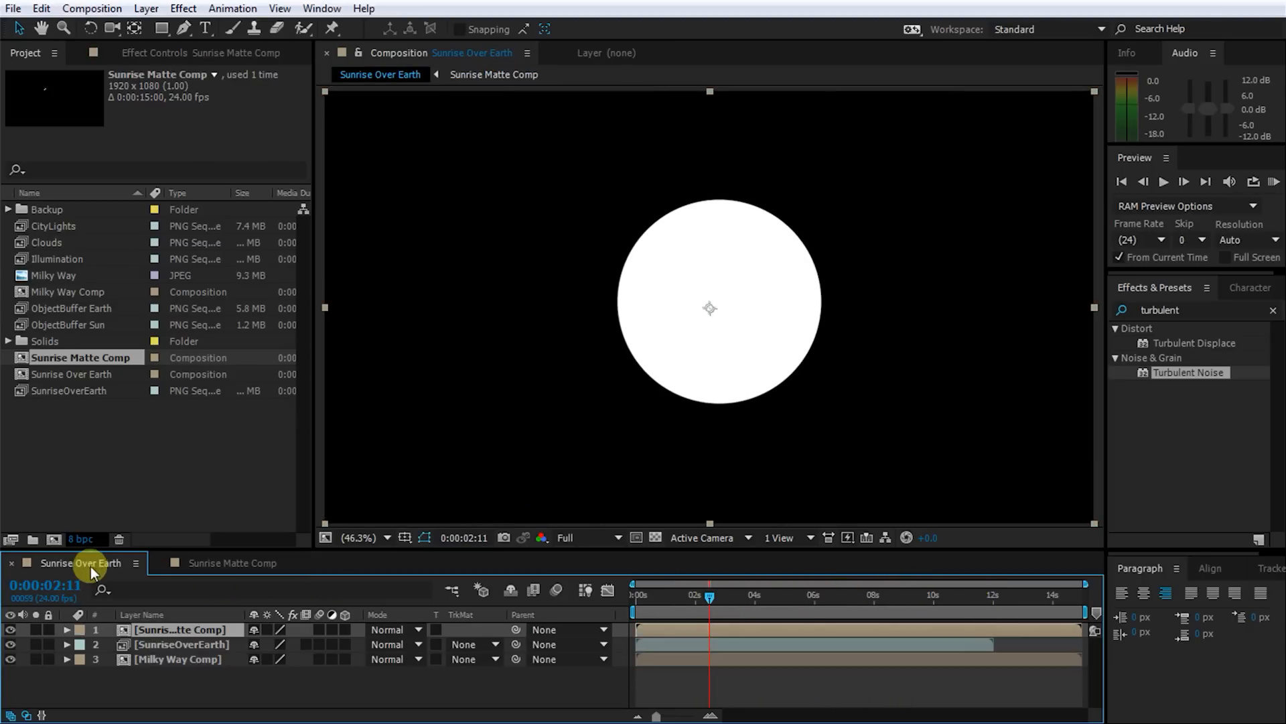
{"action": "left_click", "coordinate": [176, 645]}
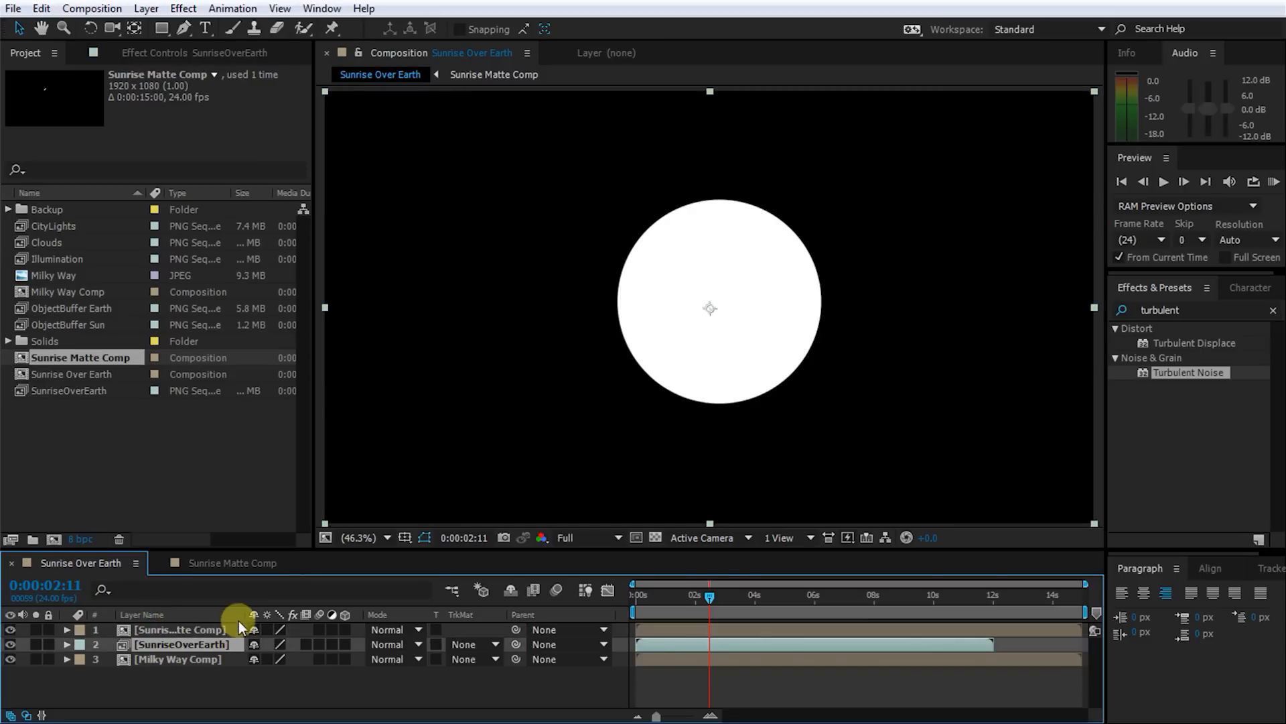
{"action": "left_click_drag", "start_coordinate": [246, 614], "coordinate": [271, 615]}
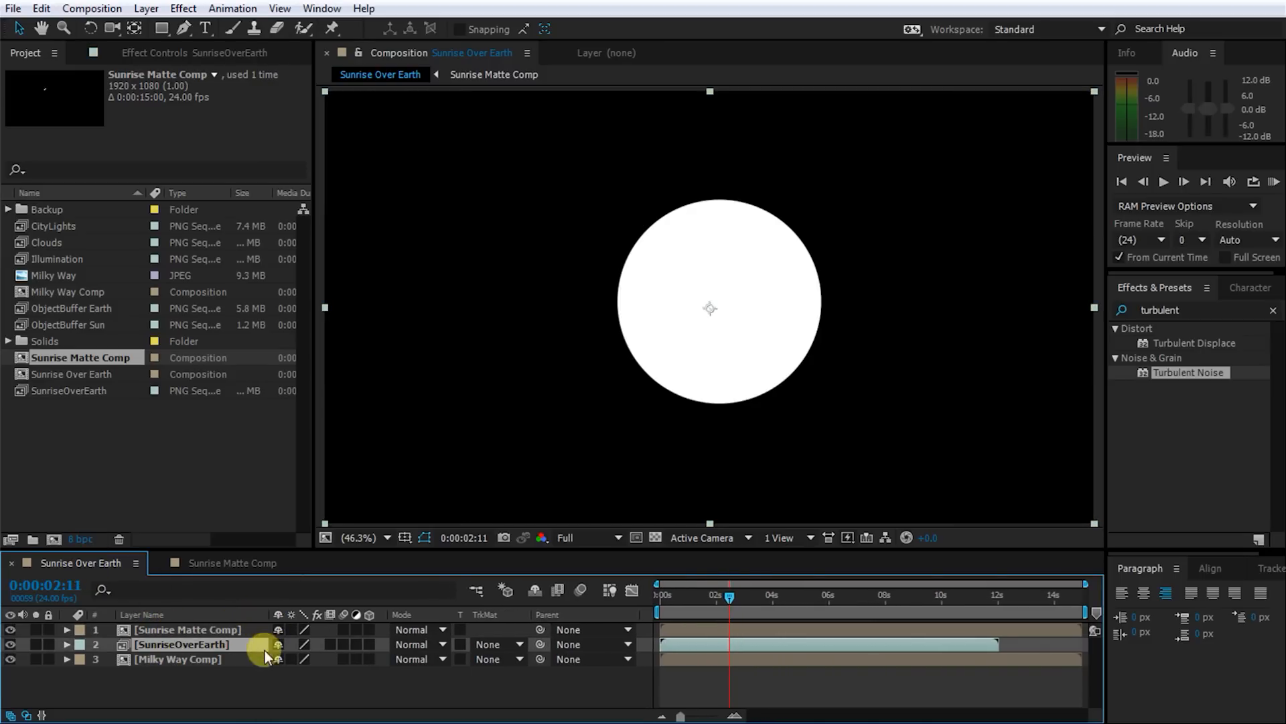
{"action": "left_click", "coordinate": [498, 643]}
{"action": "left_click", "coordinate": [516, 720]}
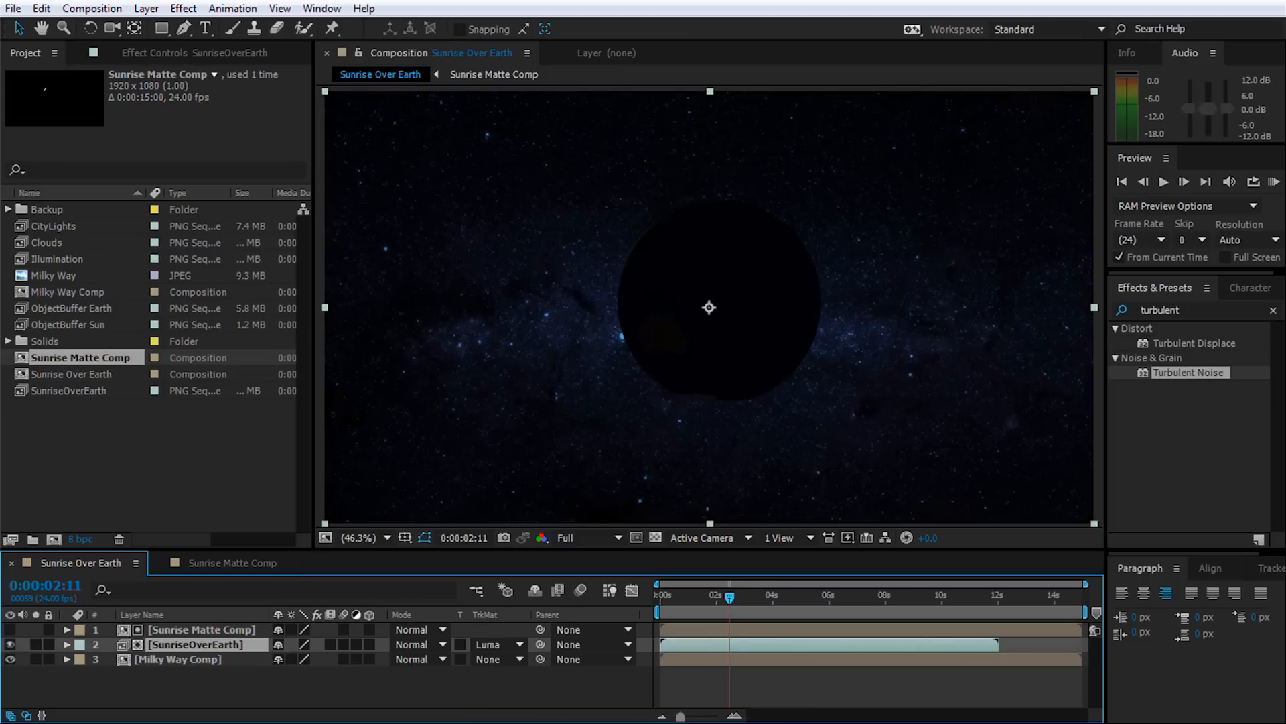
{"action": "left_click_drag", "start_coordinate": [729, 595], "coordinate": [882, 597]}
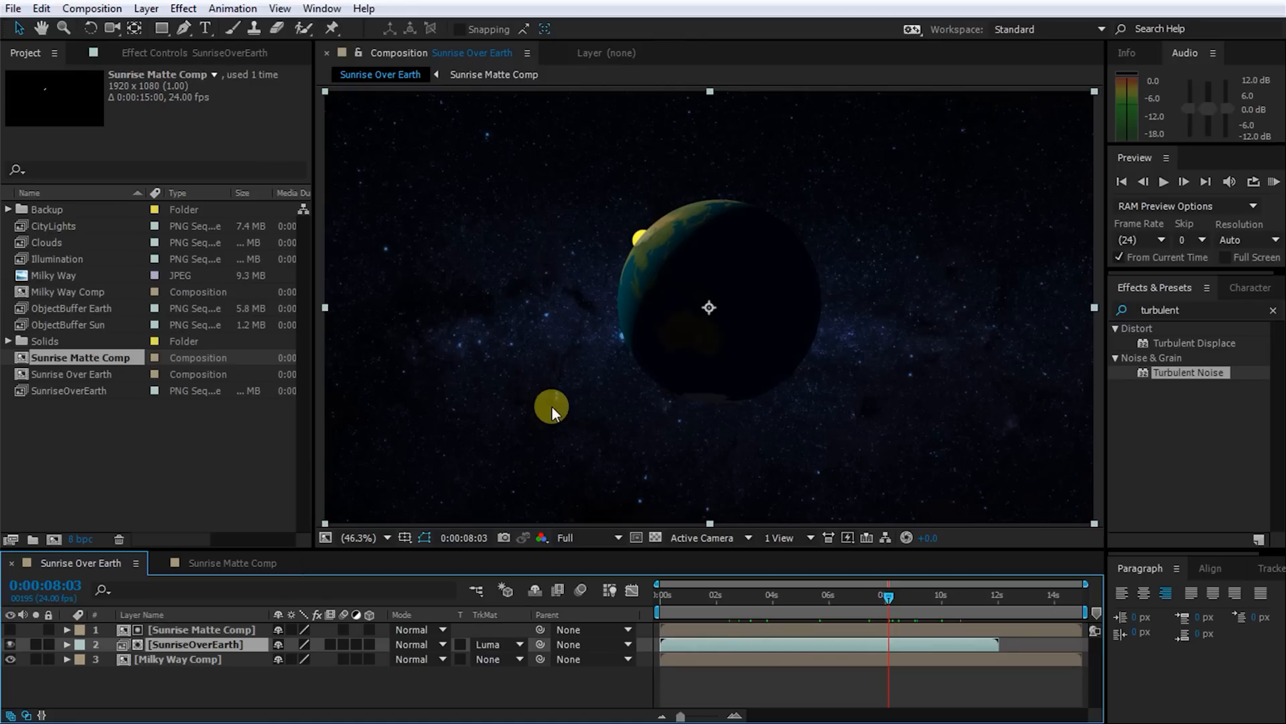
Add the Clouds sequence as the topmost layer with Screen blending mode and check it at 0:00:09:07.
{"action": "left_click_drag", "start_coordinate": [55, 243], "coordinate": [167, 629]}
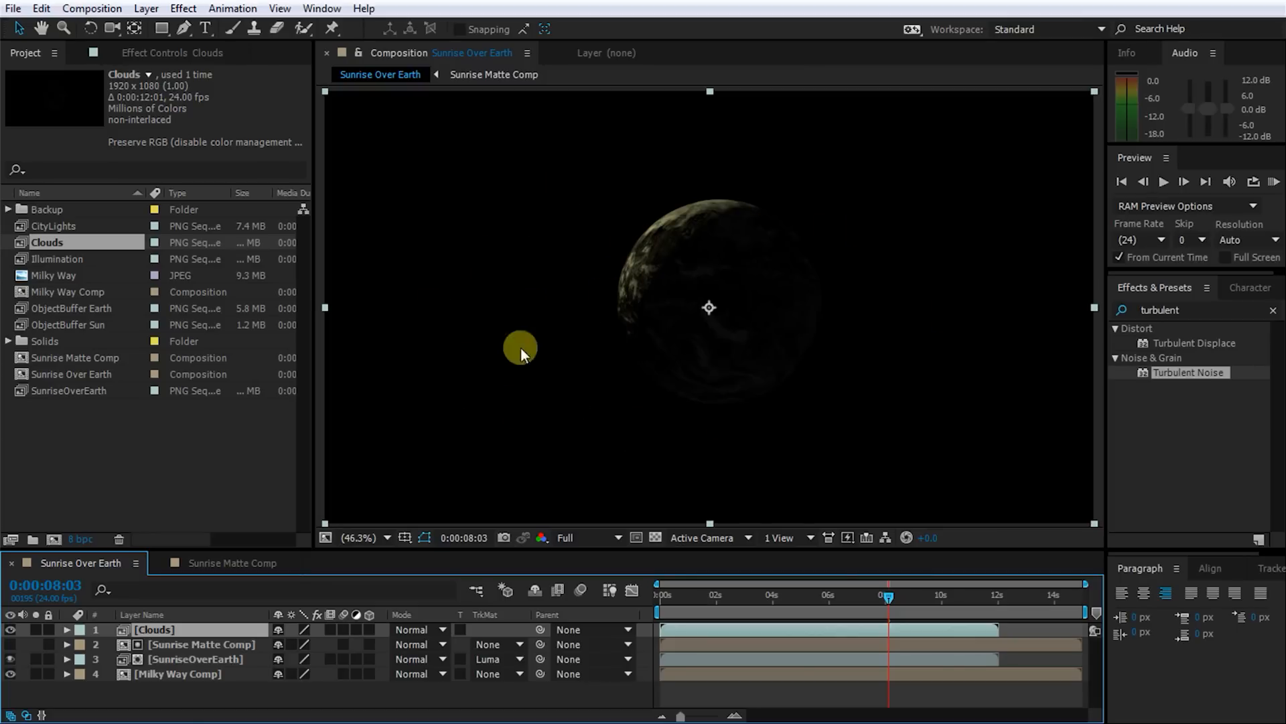
{"action": "left_click", "coordinate": [426, 629]}
{"action": "left_click", "coordinate": [514, 277]}
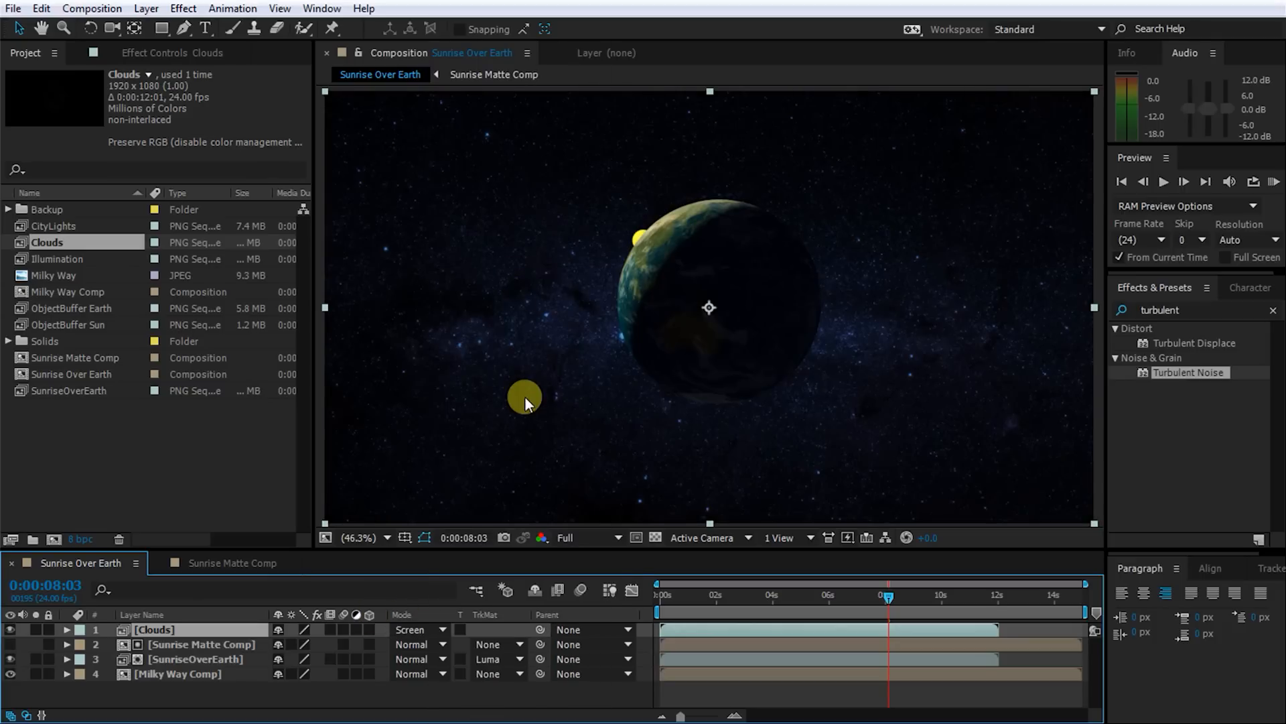
{"action": "mouse_move", "coordinate": [927, 595]}
{"action": "left_mouse_down"}
{"action": "mouse_move", "coordinate": [898, 597]}
{"action": "mouse_move", "coordinate": [963, 595]}
{"action": "mouse_move", "coordinate": [779, 597]}
{"action": "mouse_move", "coordinate": [922, 598]}
{"action": "left_mouse_up"}
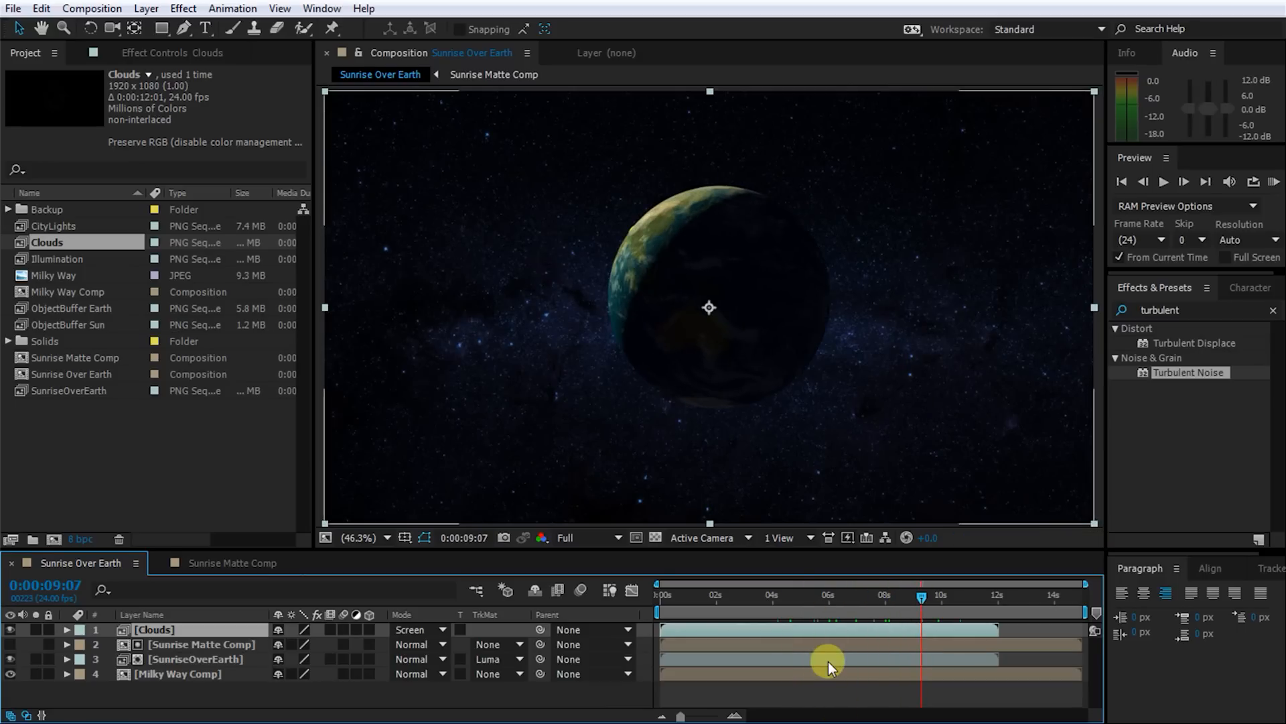
Add the CityLights sequence directly beneath Clouds with Add blending mode and check it at 0:00:10:16.
{"action": "left_click", "coordinate": [73, 226]}
{"action": "key", "text": "Return"}
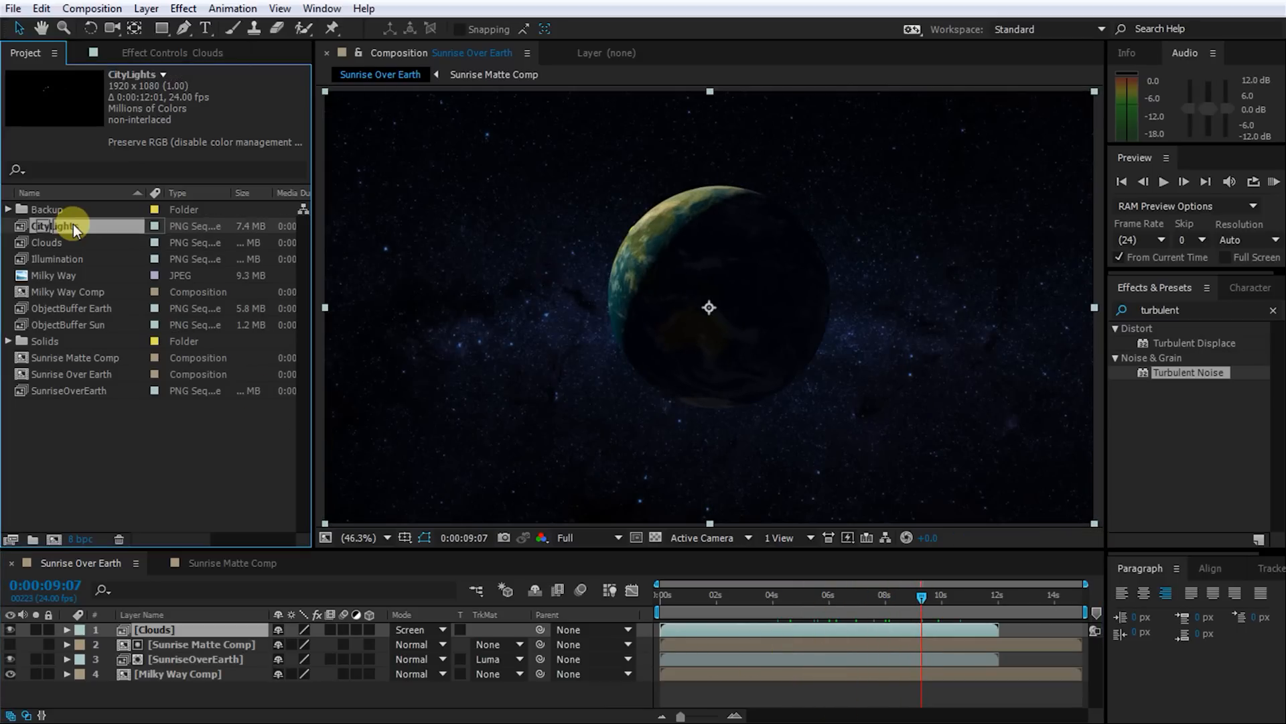
{"action": "left_click_drag", "start_coordinate": [74, 224], "coordinate": [152, 634]}
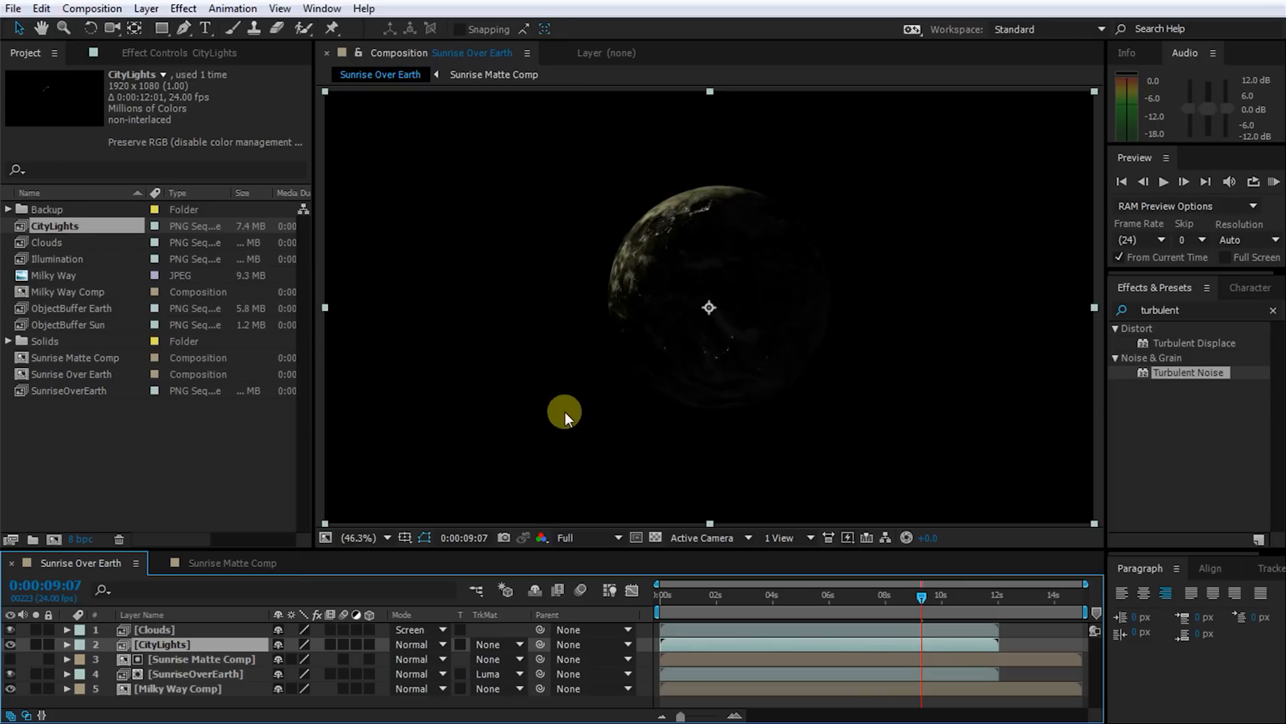
{"action": "left_click", "coordinate": [429, 646]}
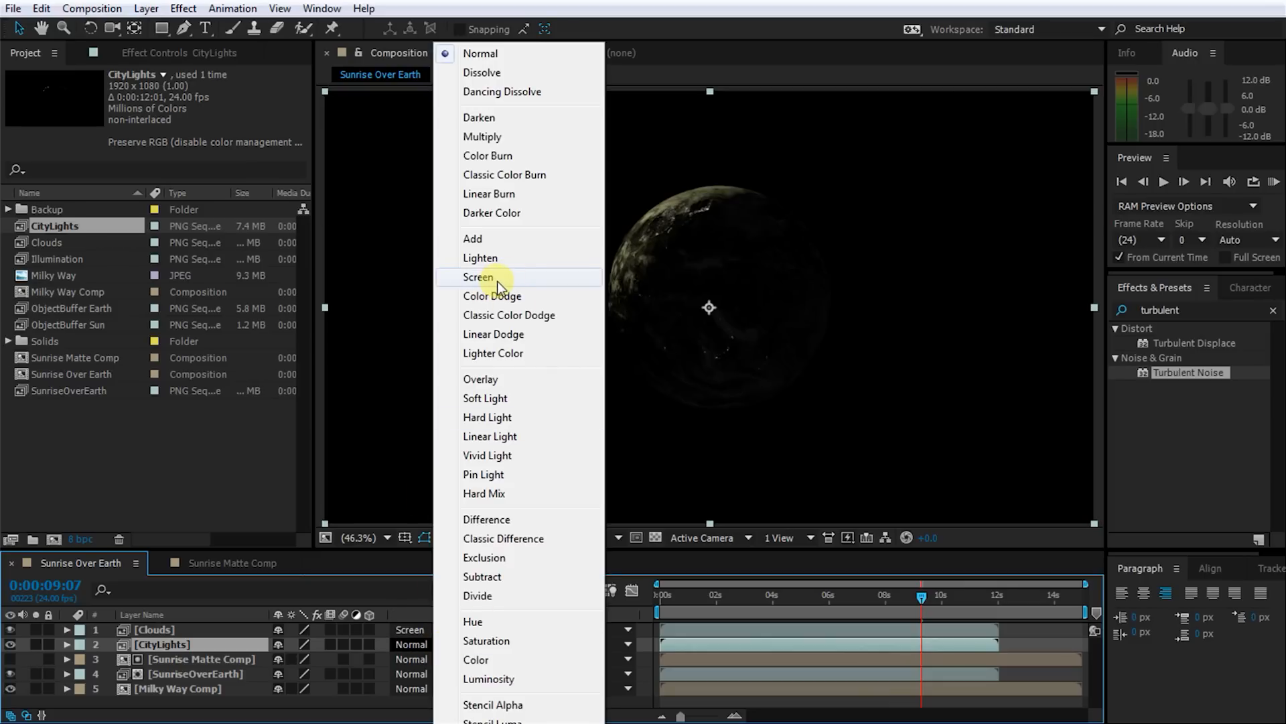
{"action": "left_click", "coordinate": [501, 243]}
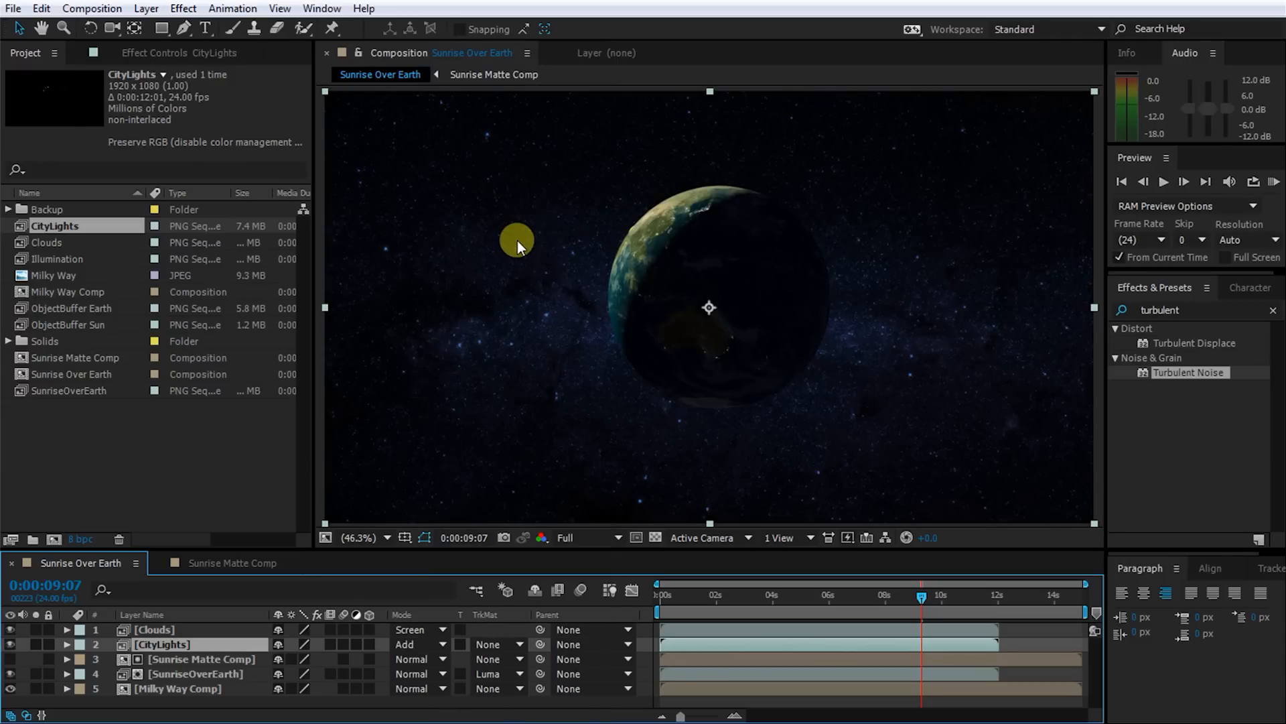
{"action": "left_click_drag", "start_coordinate": [927, 598], "coordinate": [961, 599]}
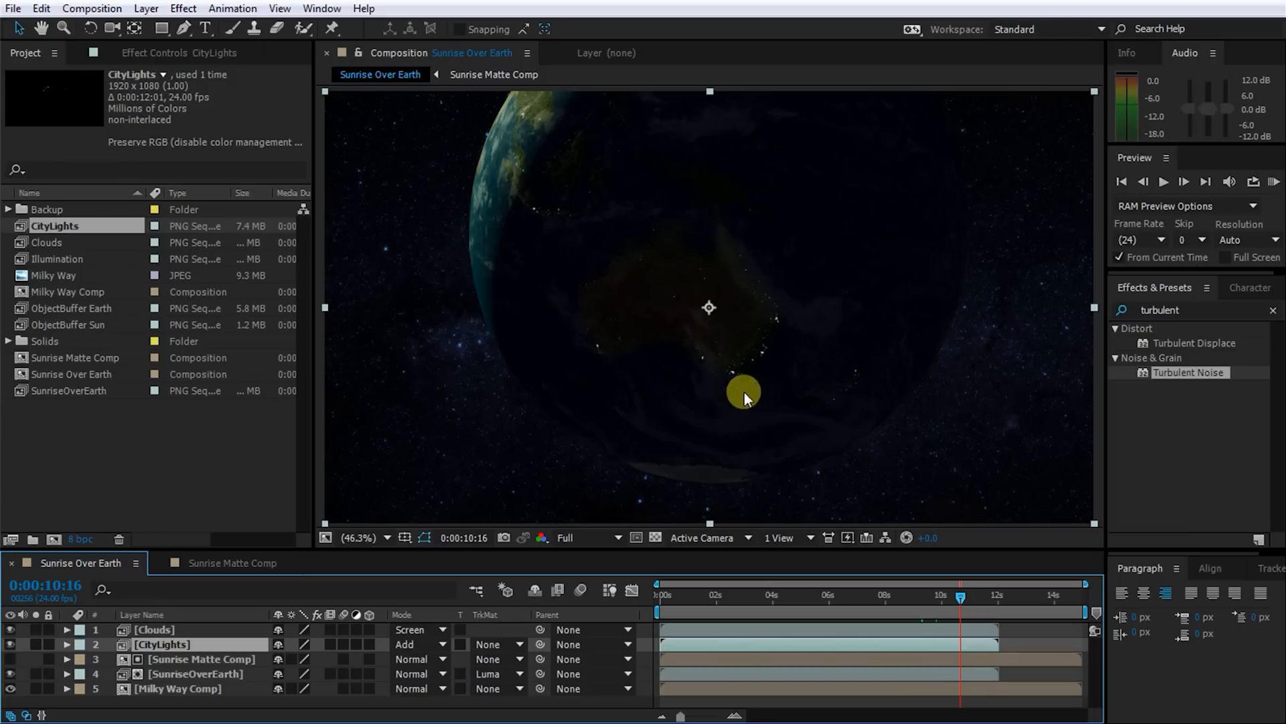
Apply the Video Copilot effect VC Color Vibrance to the CityLights layer.
{"action": "left_click", "coordinate": [1189, 310]}
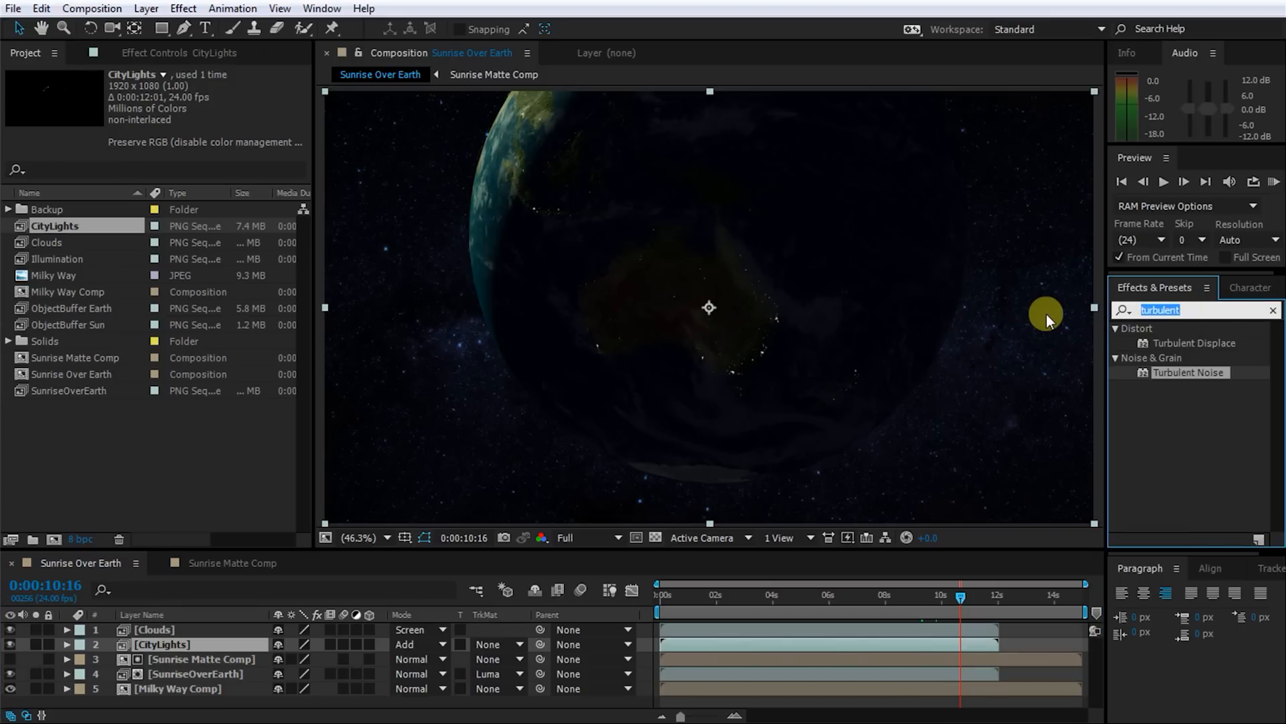
{"action": "type", "text": "v"}
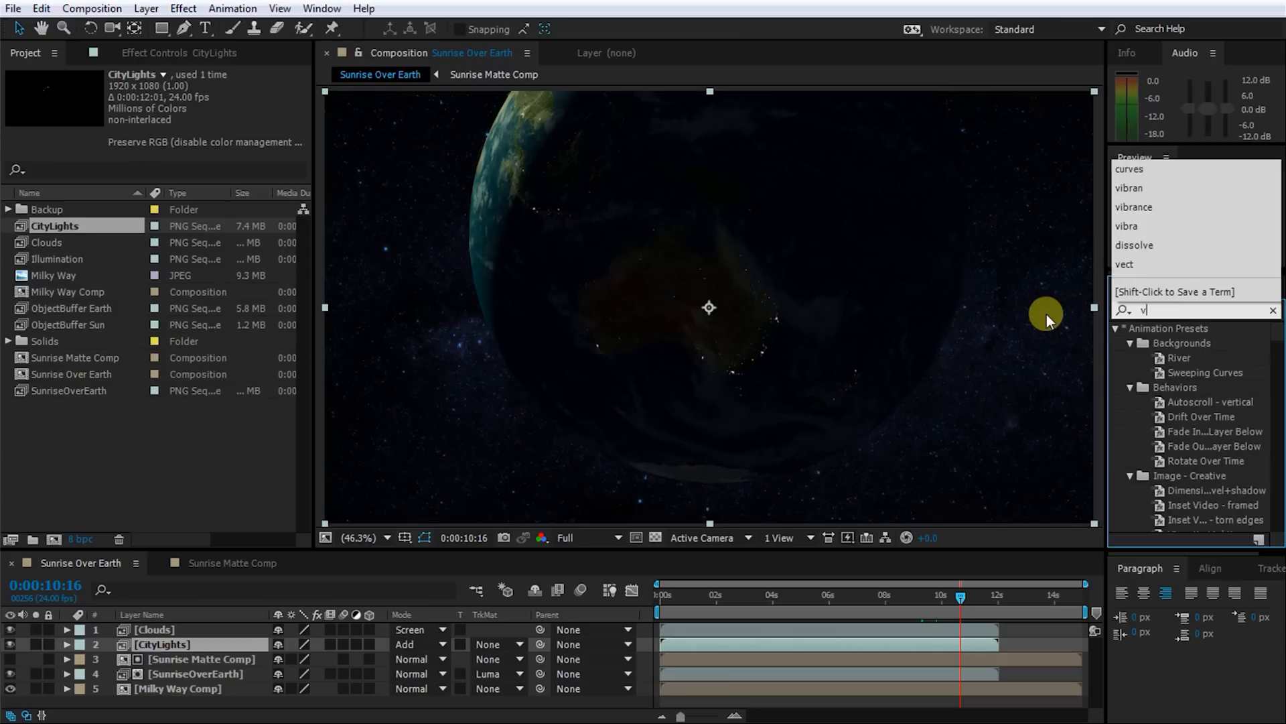
{"action": "type", "text": "ibrance"}
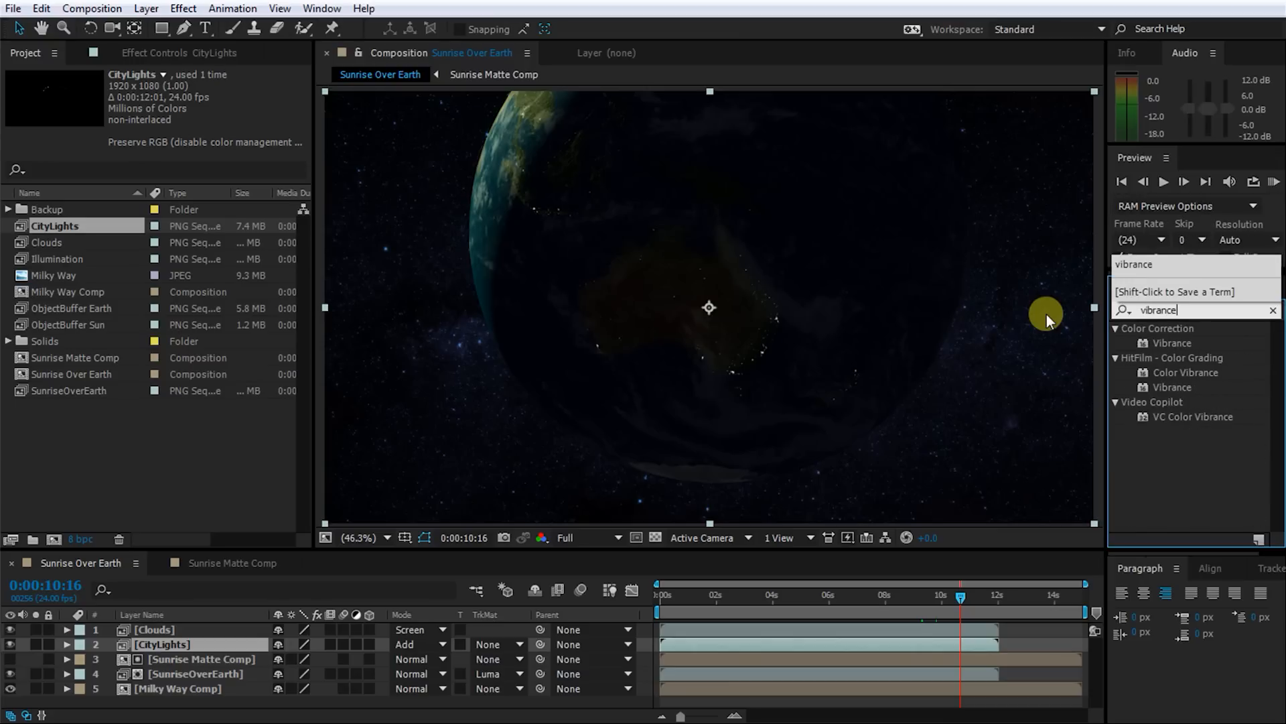
{"action": "left_click", "coordinate": [1147, 416]}
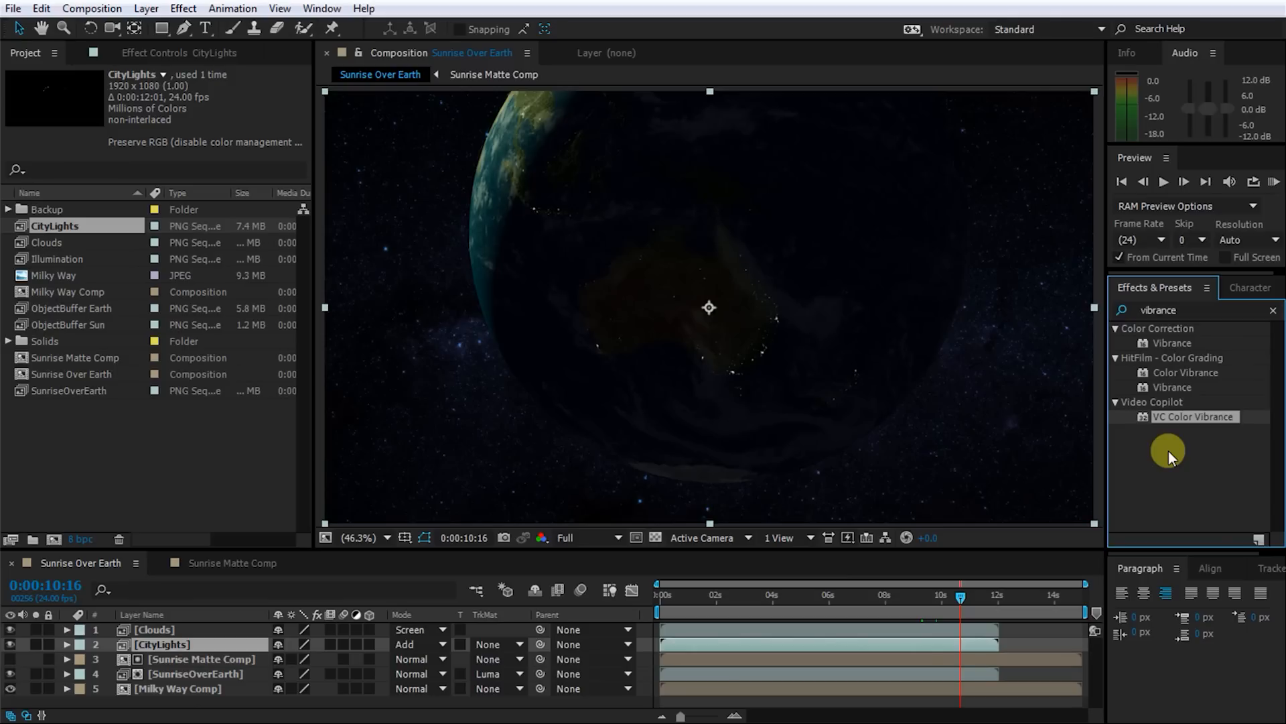
{"action": "double_click", "coordinate": [1177, 414]}
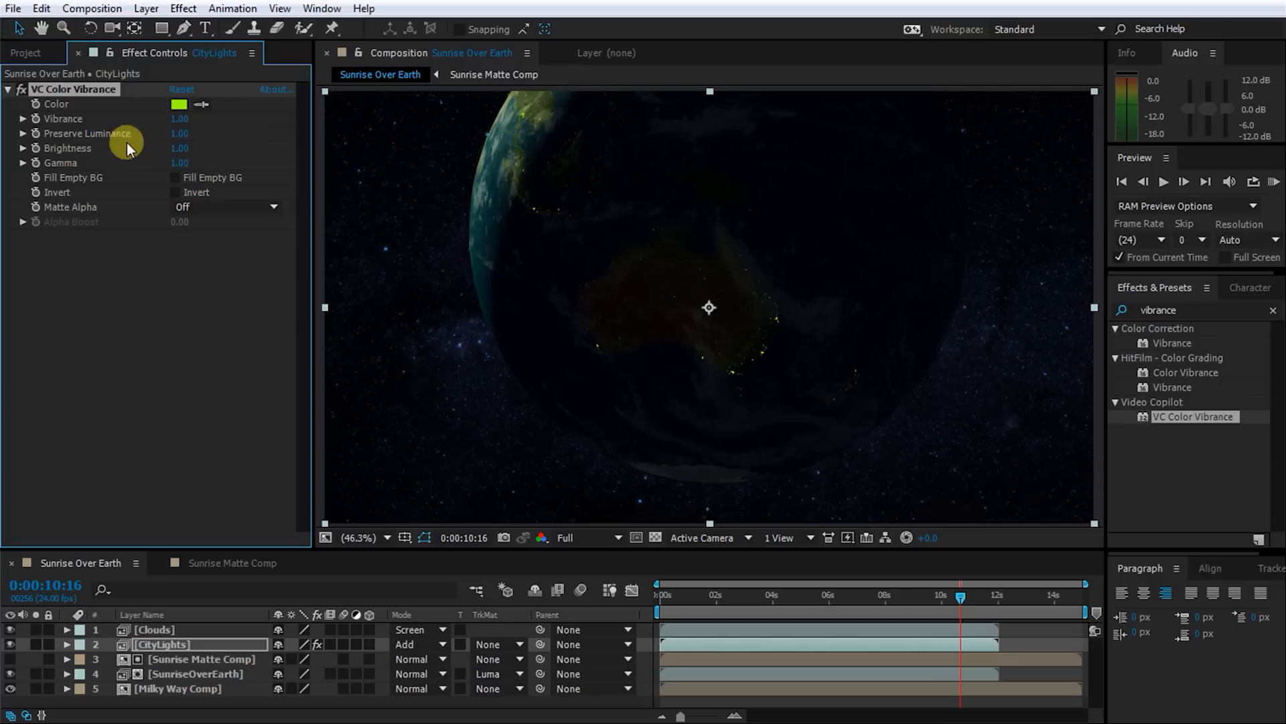
Set the VC Color Vibrance color on CityLights to a pale yellow.
{"action": "left_click", "coordinate": [179, 105]}
{"action": "left_click_drag", "start_coordinate": [951, 421], "coordinate": [915, 436]}
{"action": "left_click", "coordinate": [1216, 452]}
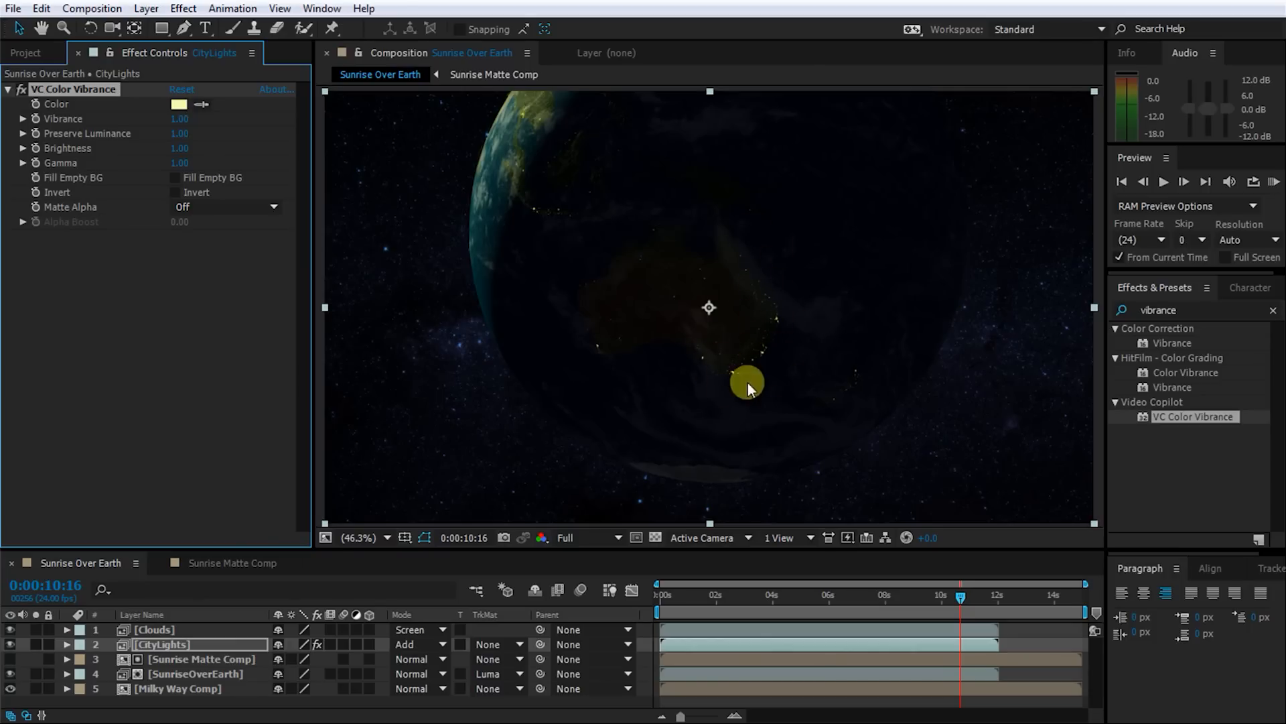
Apply the Stylize effect Glow to the CityLights layer.
{"action": "left_click", "coordinate": [1132, 312]}
{"action": "type", "text": "glow"}
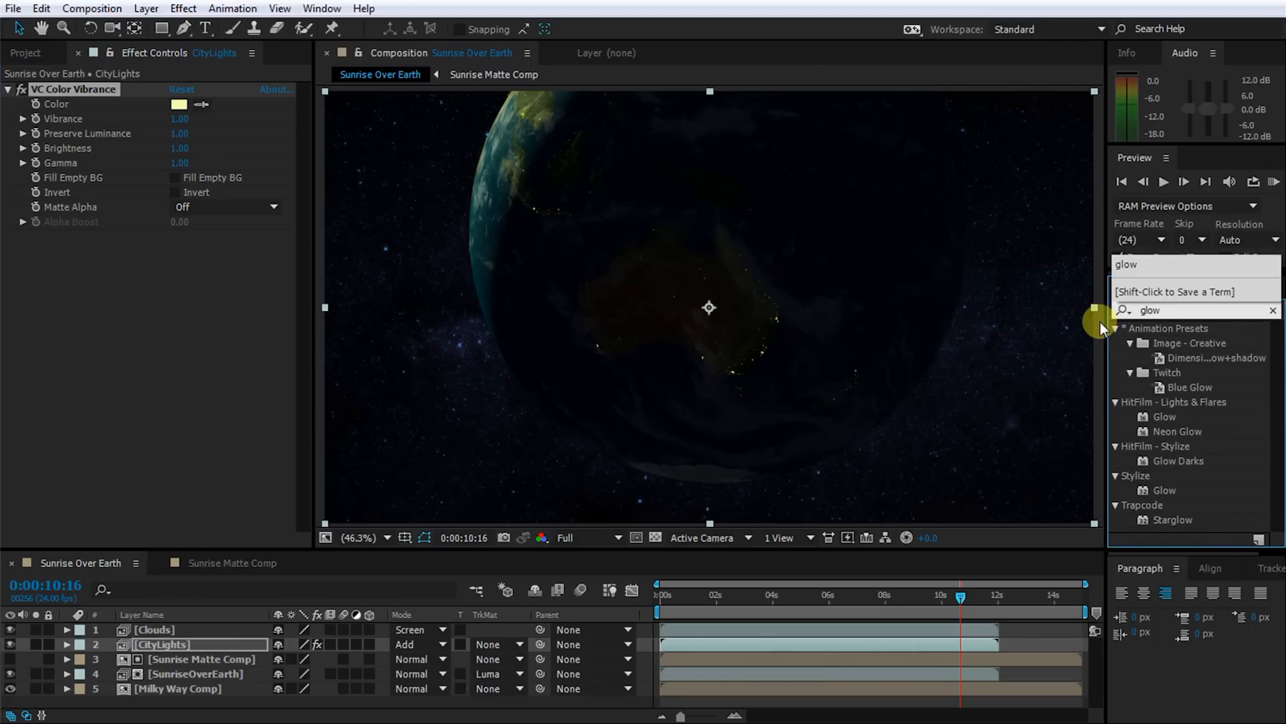
{"action": "double_click", "coordinate": [1161, 492]}
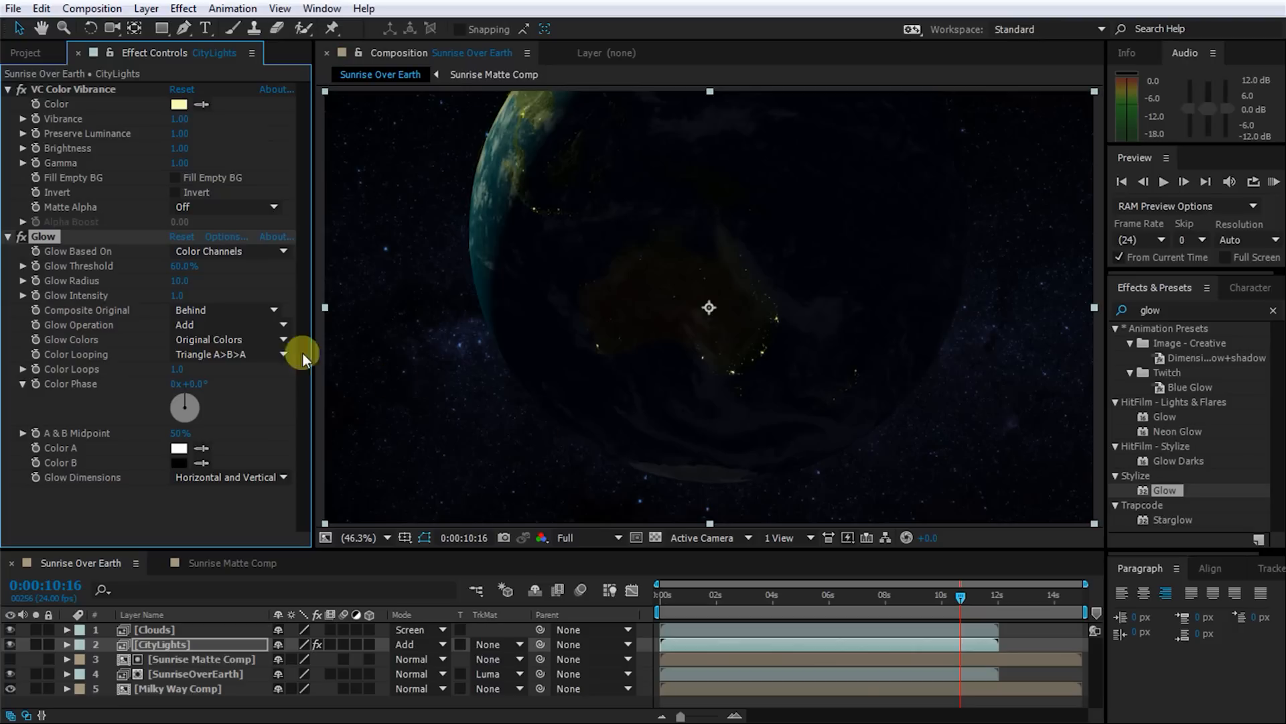
Set the CityLights Glow Threshold to 40% and Glow Intensity to 1.8, and preview the animation from 0:00:03:08.
{"action": "left_click_drag", "start_coordinate": [181, 266], "coordinate": [246, 291]}
{"action": "left_click", "coordinate": [751, 600]}
{"action": "key", "text": "space"}
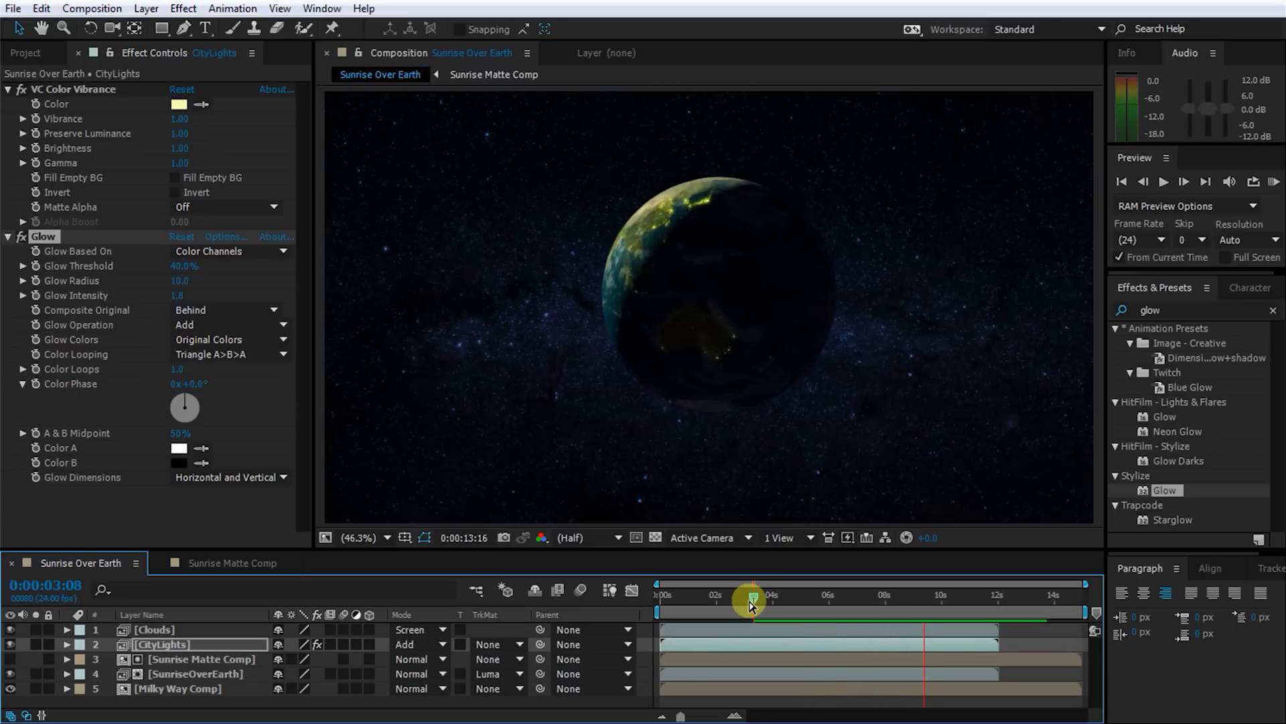
{"action": "key", "text": "space"}
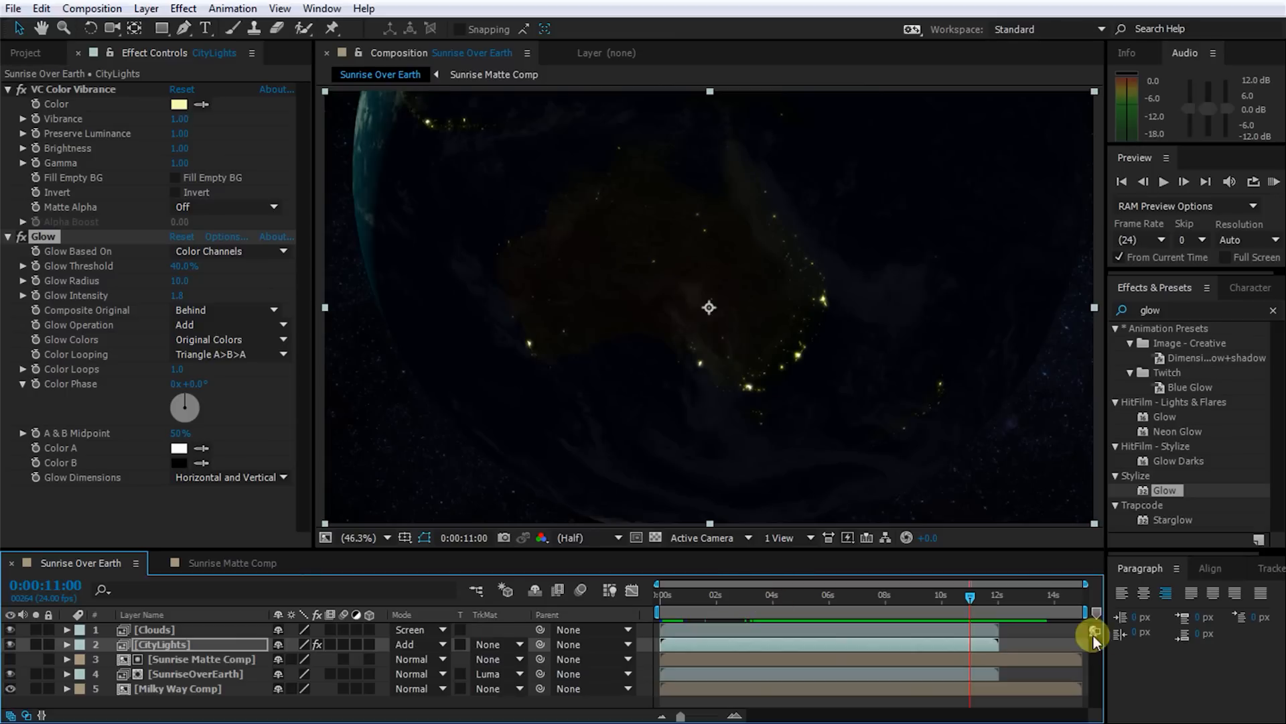
{"action": "left_click_drag", "start_coordinate": [963, 594], "coordinate": [971, 620]}
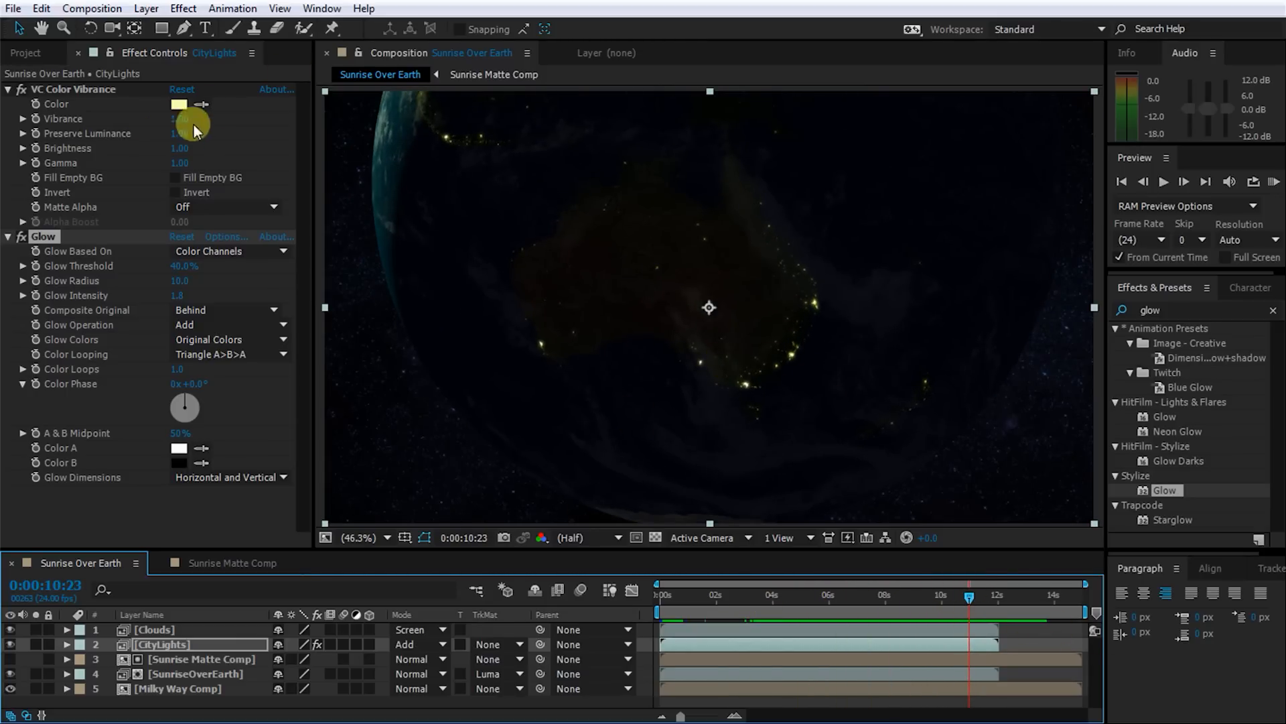
Reduce CityLights' Vibrance to 0.66 and Glow Intensity to 1.2, and inspect the city lights up close at 0:00:08:15.
{"action": "left_click_drag", "start_coordinate": [186, 122], "coordinate": [158, 121]}
{"action": "left_click", "coordinate": [167, 293]}
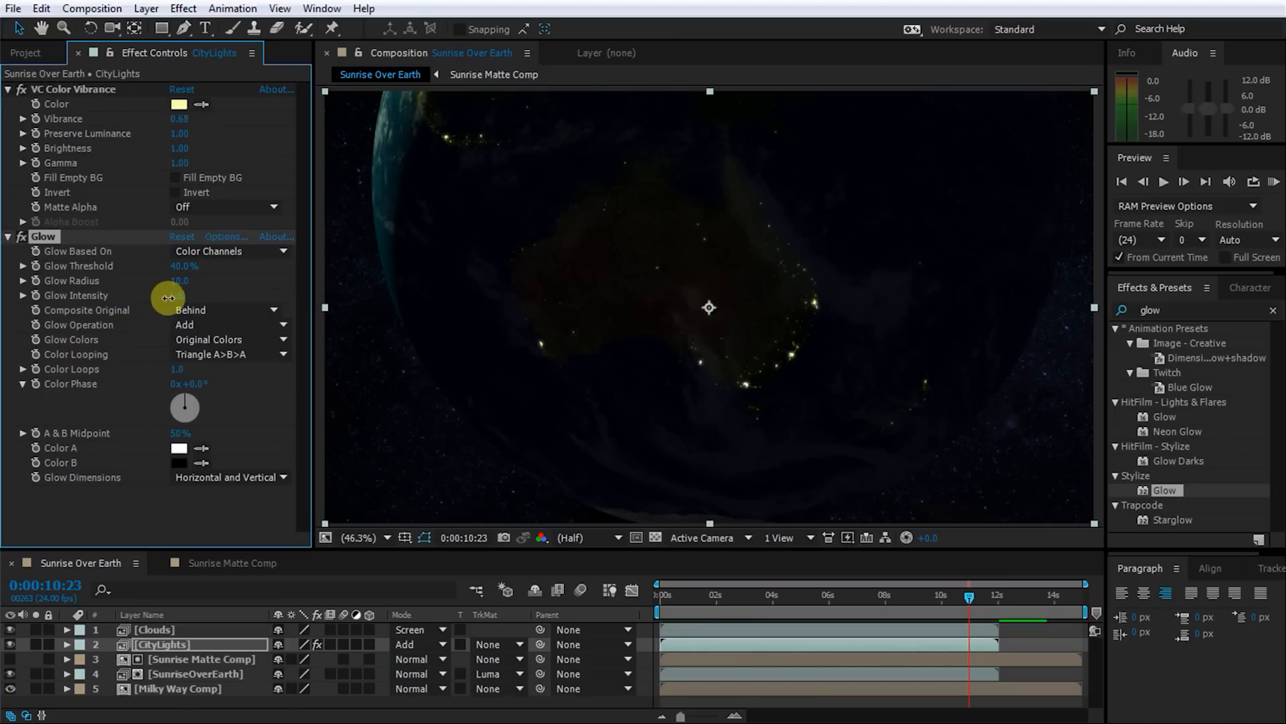
{"action": "left_click_drag", "start_coordinate": [171, 298], "coordinate": [150, 296]}
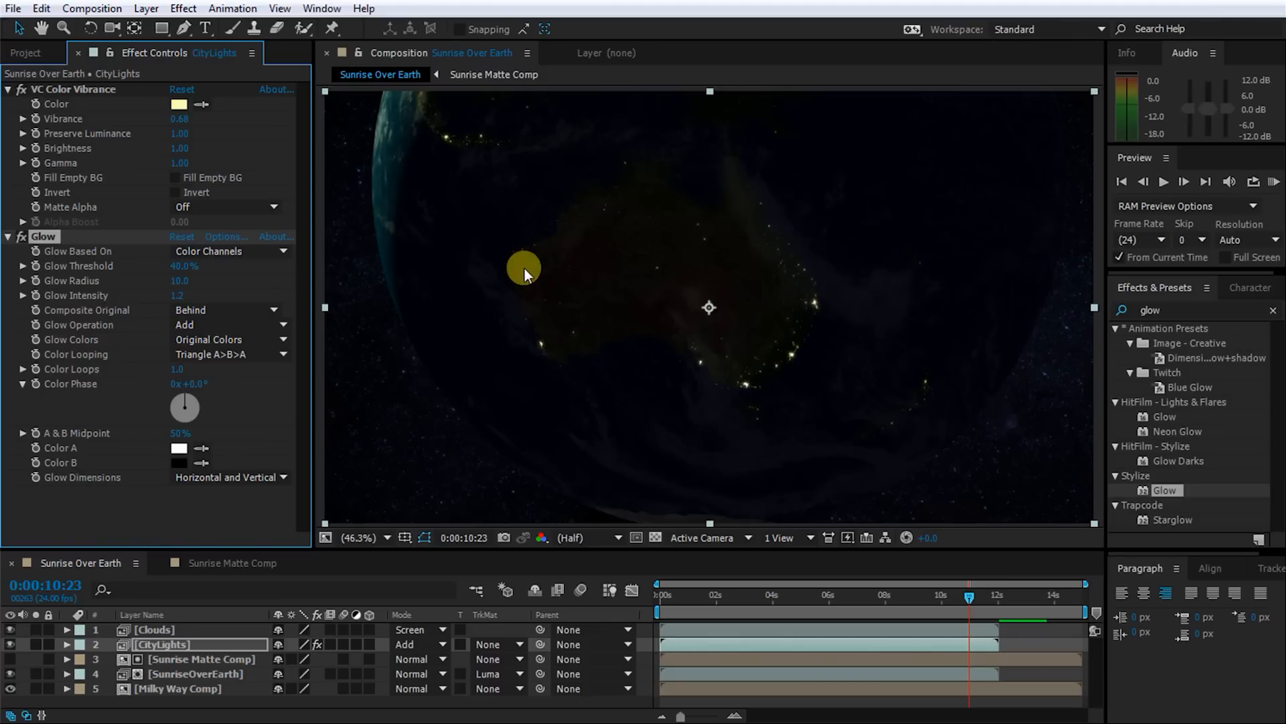
{"action": "left_click_drag", "start_coordinate": [982, 596], "coordinate": [906, 598]}
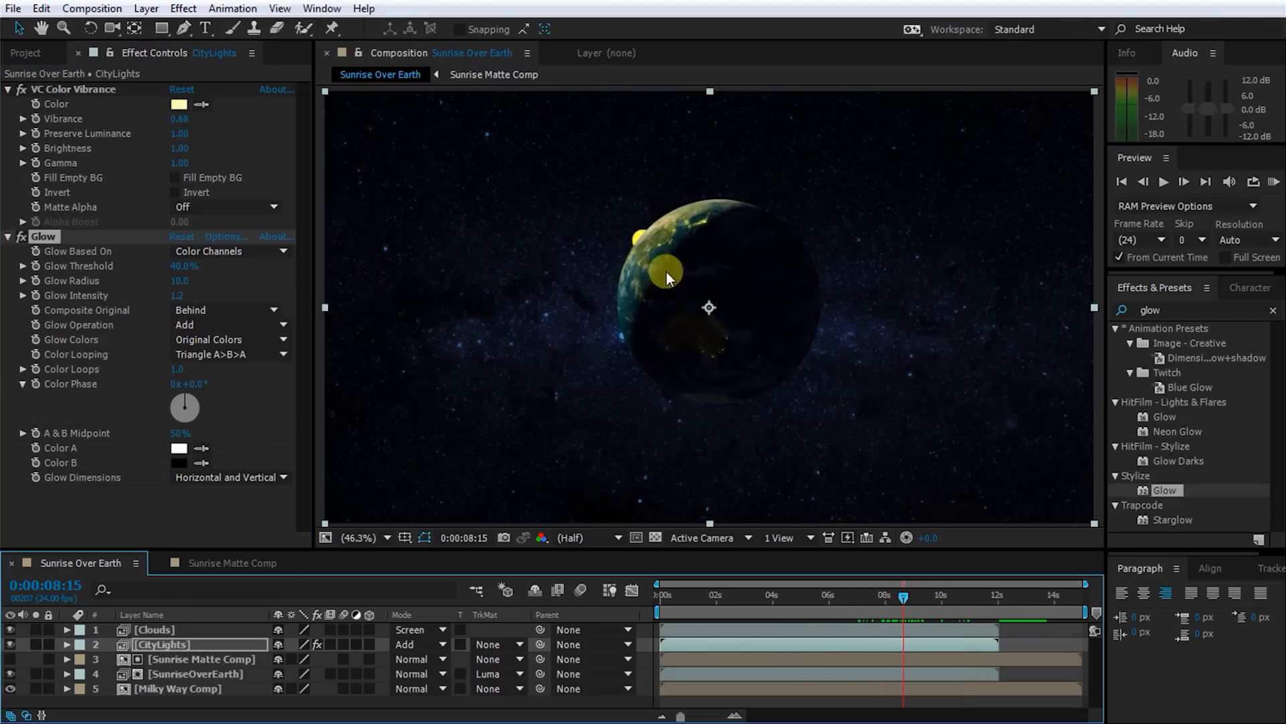
{"action": "scroll", "coordinate": [682, 229], "scroll_direction": "up", "scroll_amount": 3}
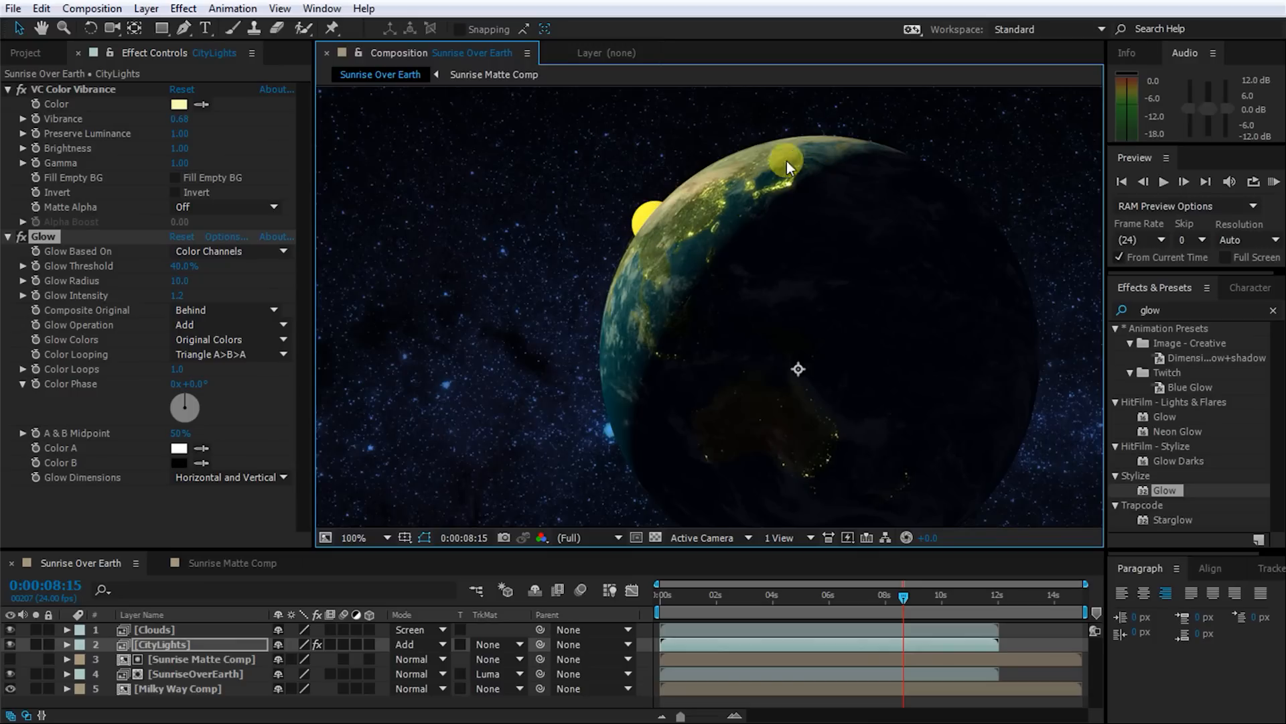
Add the Illumination sequence between Clouds and CityLights, hide the Clouds layer, and check the lit area at 0:00:07:06.
{"action": "left_click", "coordinate": [30, 53]}
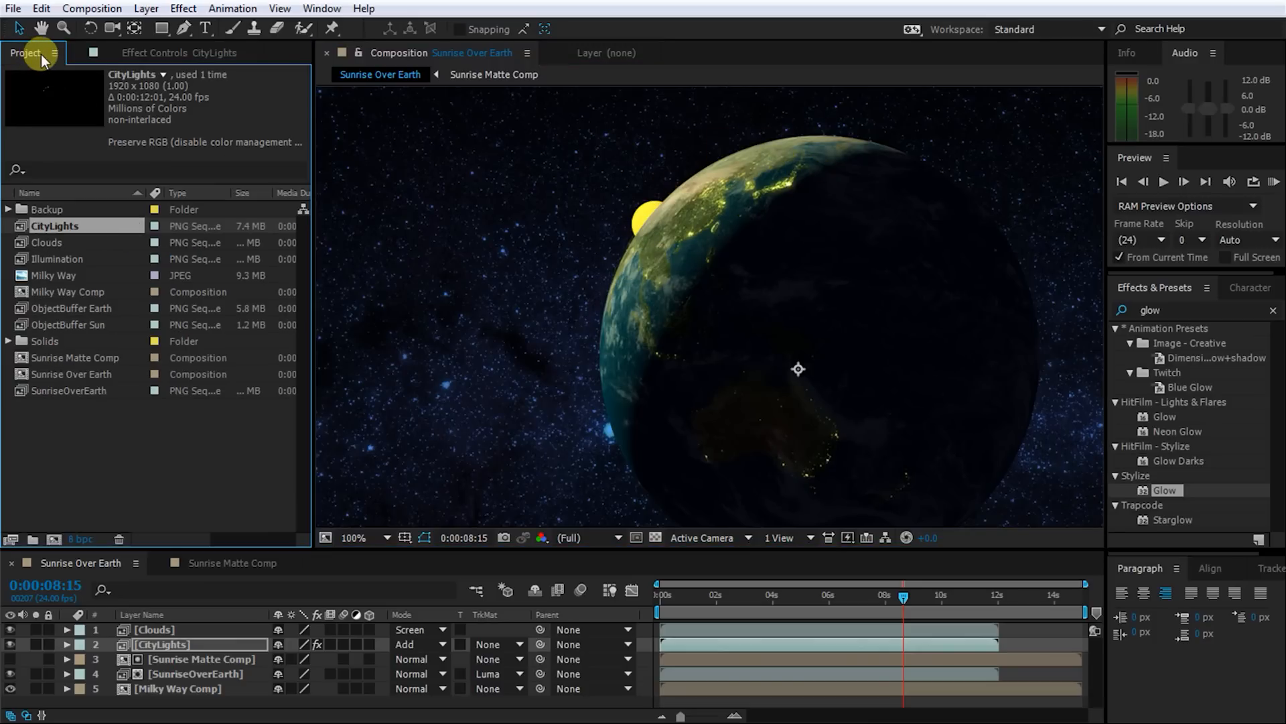
{"action": "left_click_drag", "start_coordinate": [67, 254], "coordinate": [171, 635]}
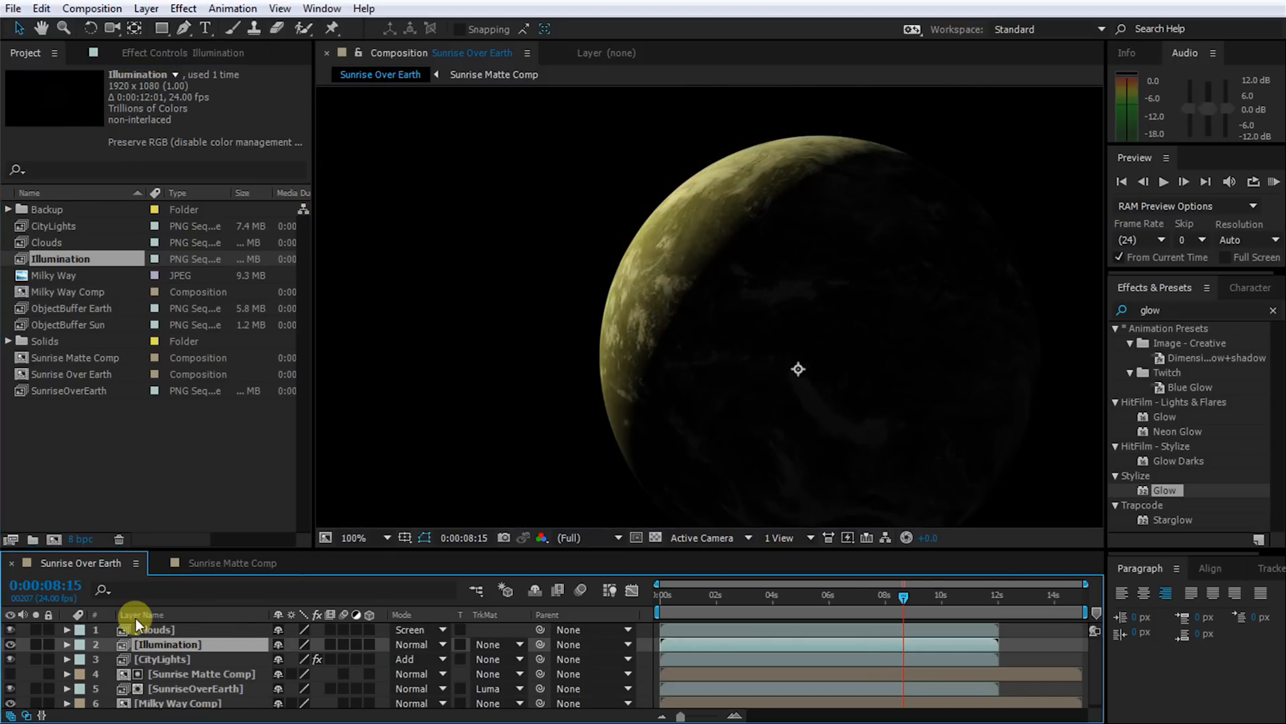
{"action": "left_click", "coordinate": [9, 630]}
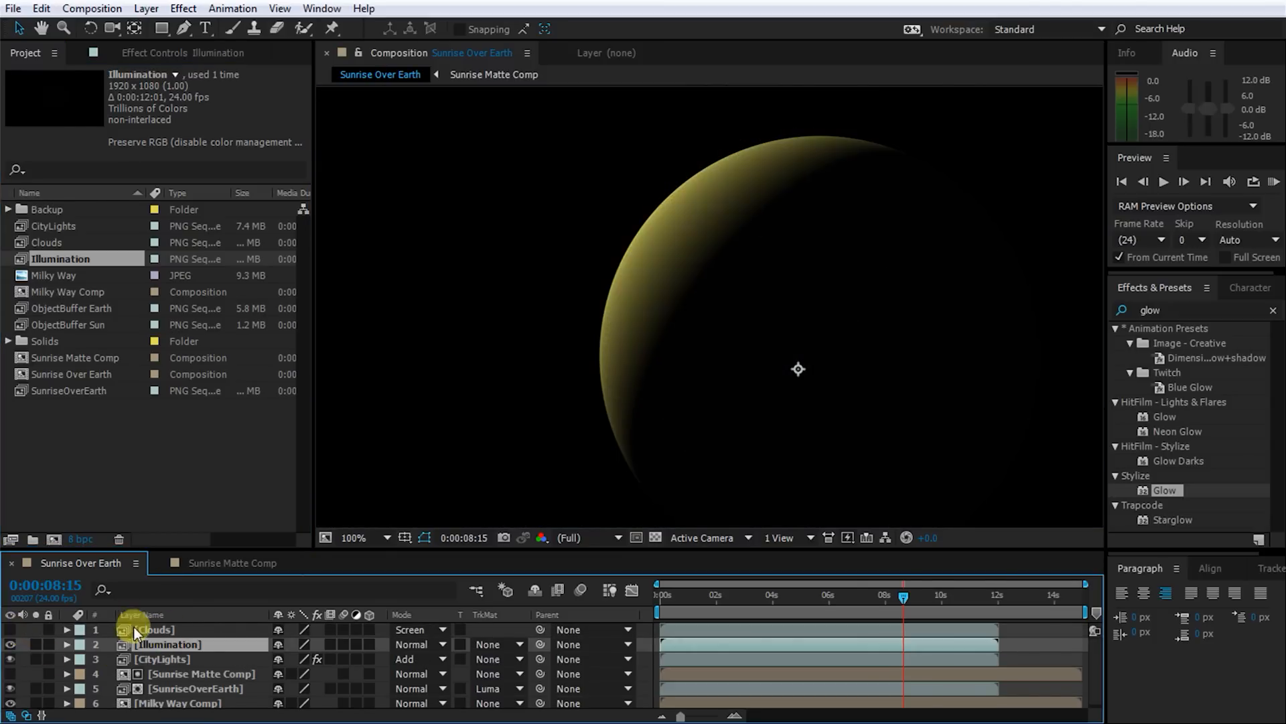
{"action": "left_click", "coordinate": [792, 232]}
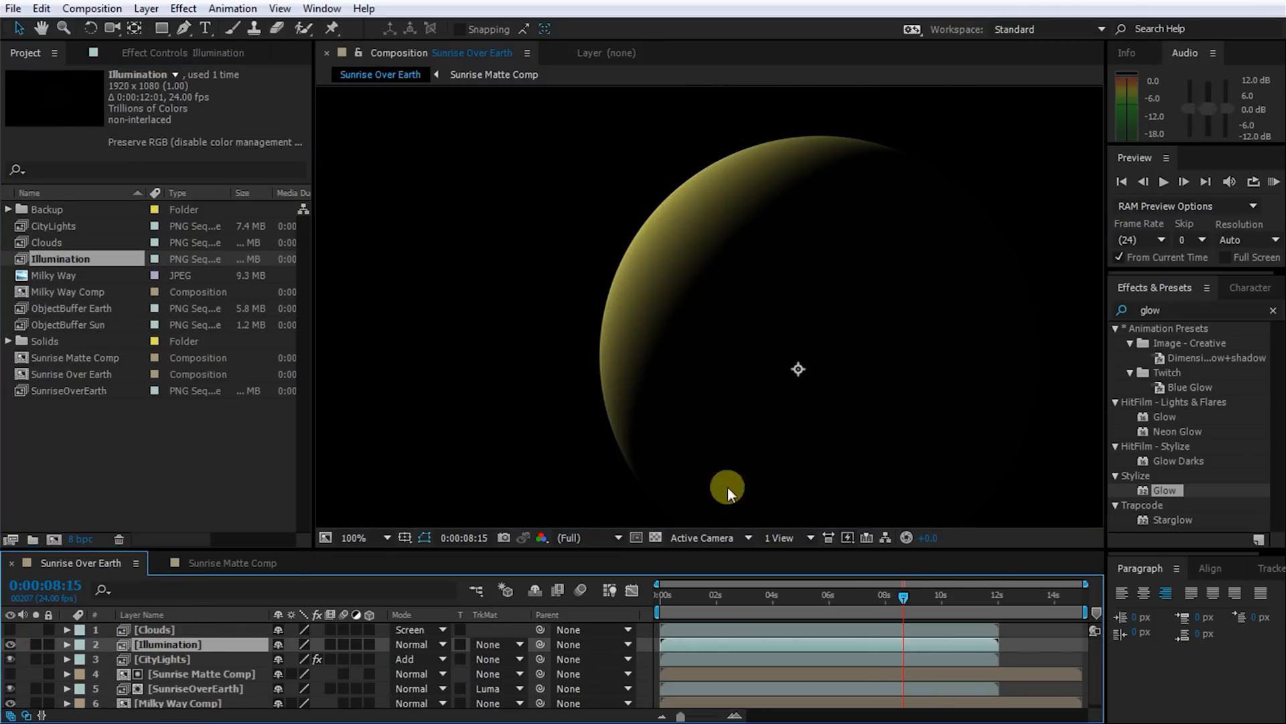
{"action": "left_click_drag", "start_coordinate": [919, 609], "coordinate": [870, 614]}
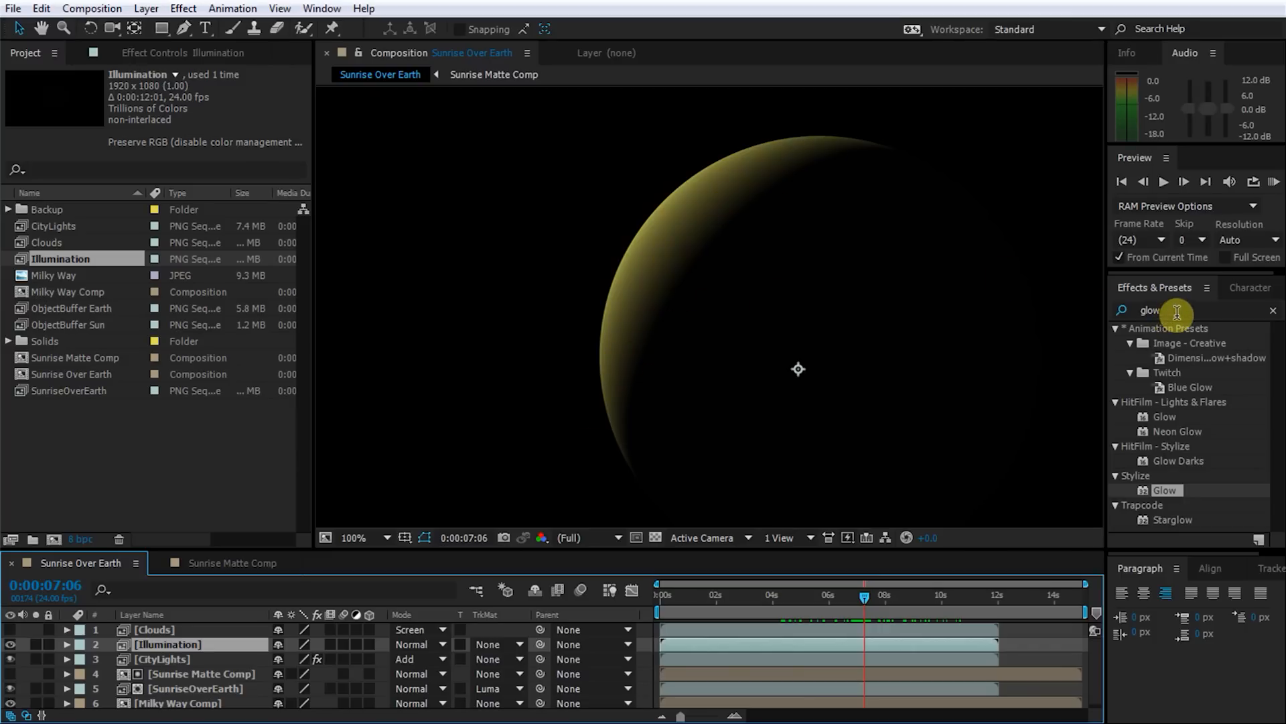
Apply Brightness & Contrast to the Illumination layer with Brightness 150 and Contrast -100.
{"action": "left_click", "coordinate": [1142, 309]}
{"action": "type", "text": "brightness"}
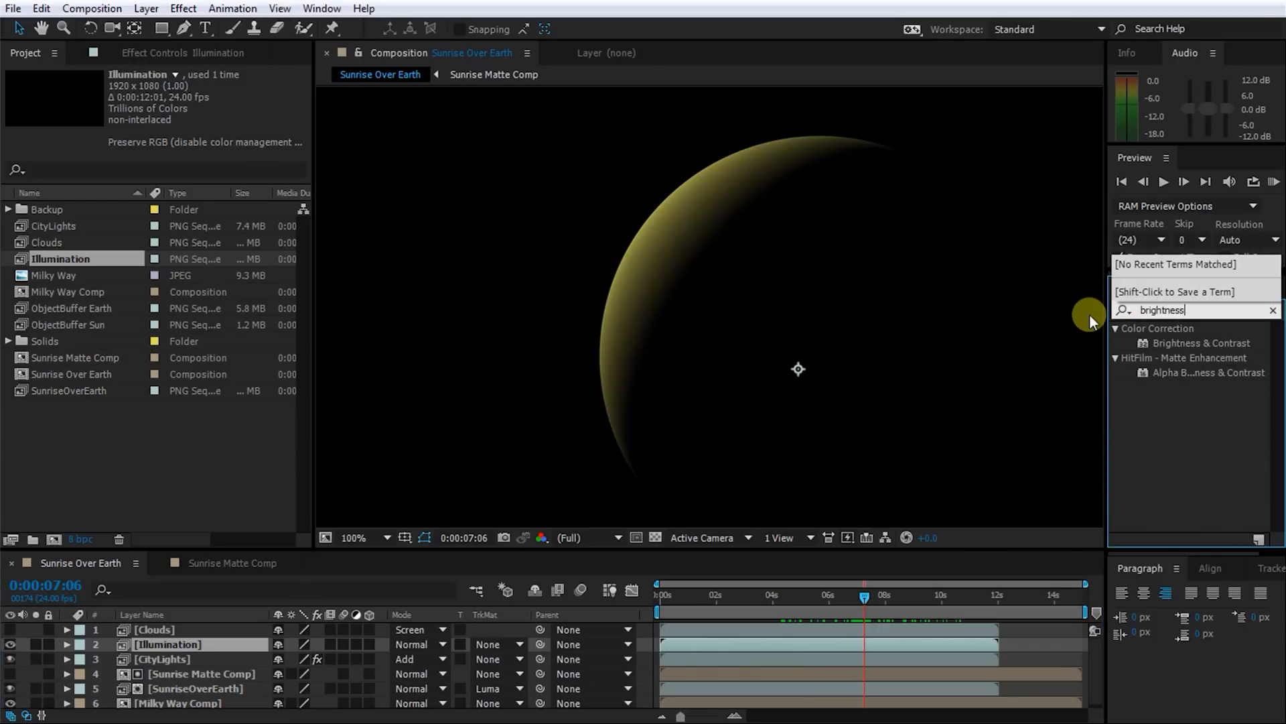
{"action": "double_click", "coordinate": [1216, 343]}
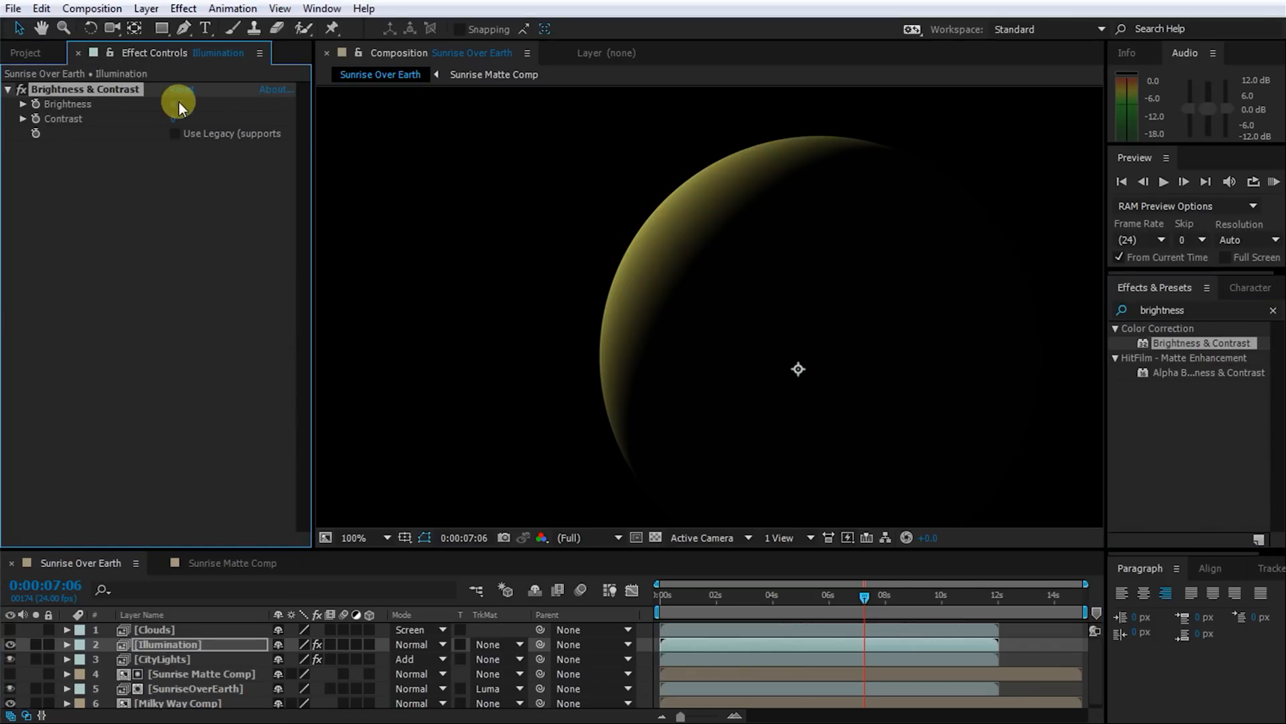
{"action": "left_click_drag", "start_coordinate": [175, 108], "coordinate": [344, 100]}
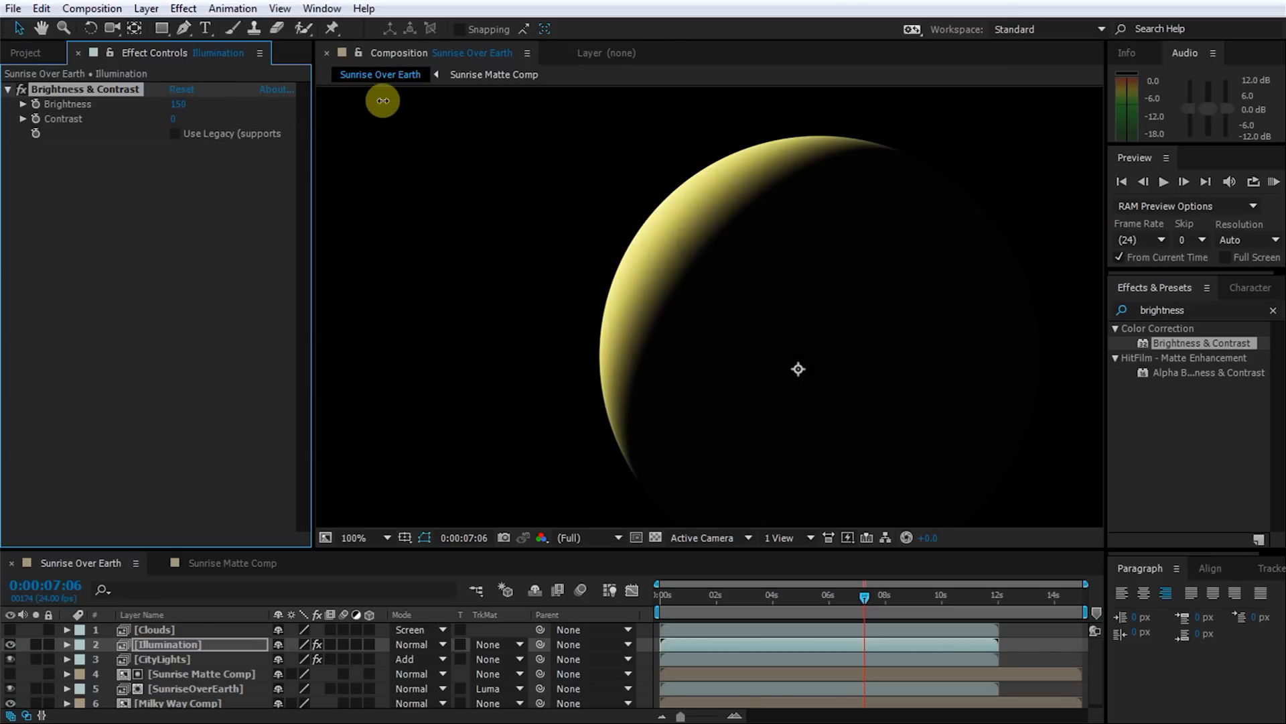
{"action": "left_click_drag", "start_coordinate": [177, 128], "coordinate": [107, 127]}
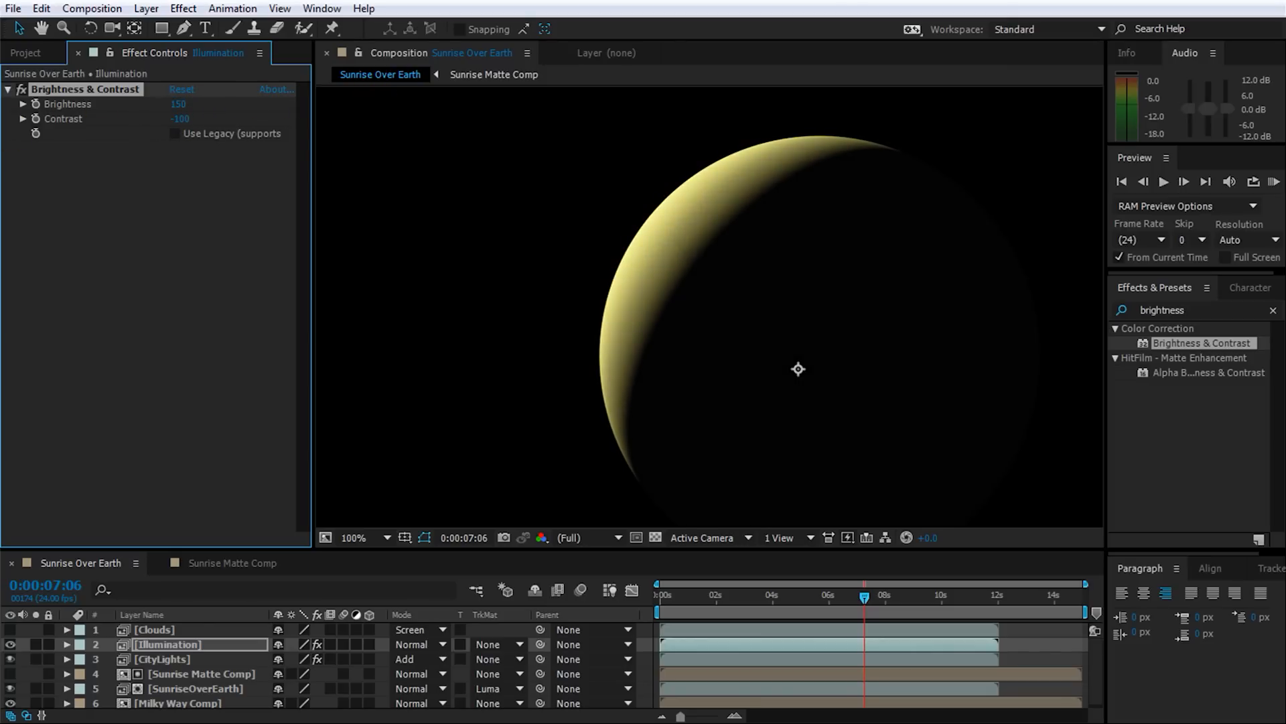
Rename the Illumination layer as City Lights Matte.
{"action": "left_click", "coordinate": [162, 643]}
{"action": "key", "text": "Return"}
{"action": "type", "text": "City Lights Matte"}
{"action": "key", "text": "Return"}
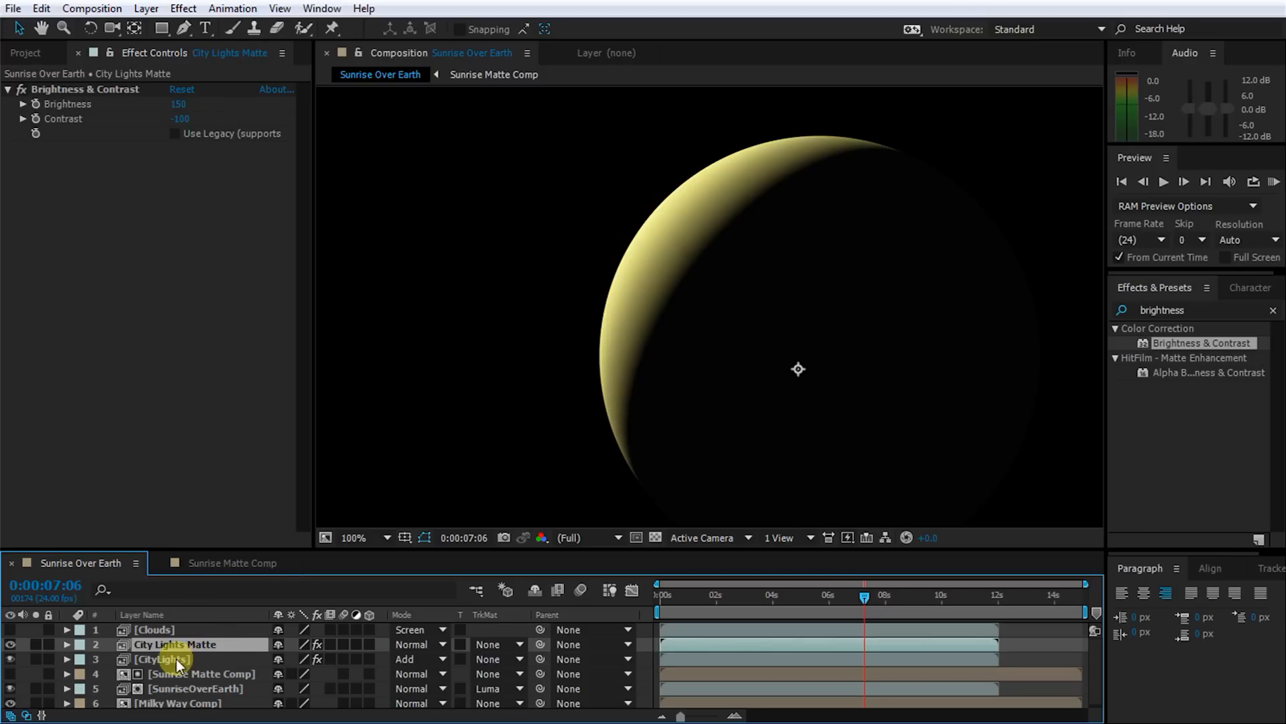
Set the CityLights track matte to Luma Inverted using City Lights Matte, and preview the result from 0:00:04:01.
{"action": "left_click", "coordinate": [173, 659]}
{"action": "left_click", "coordinate": [491, 659]}
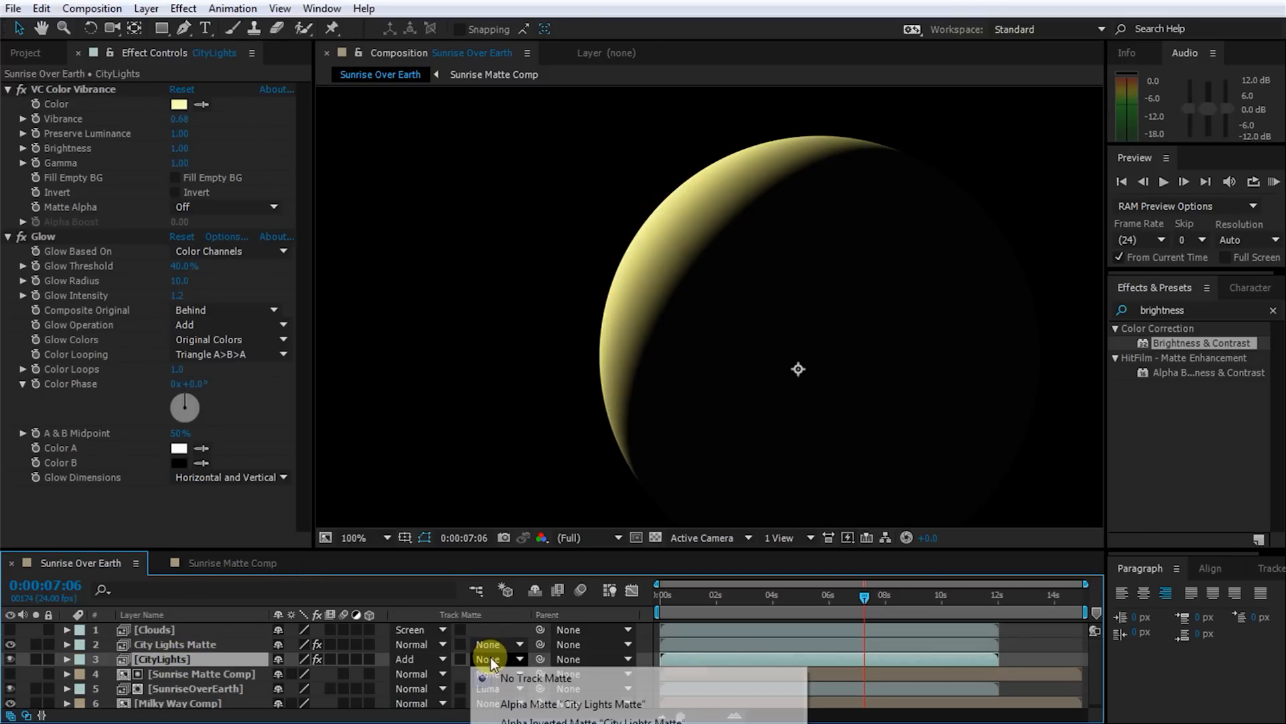
{"action": "left_click", "coordinate": [576, 723]}
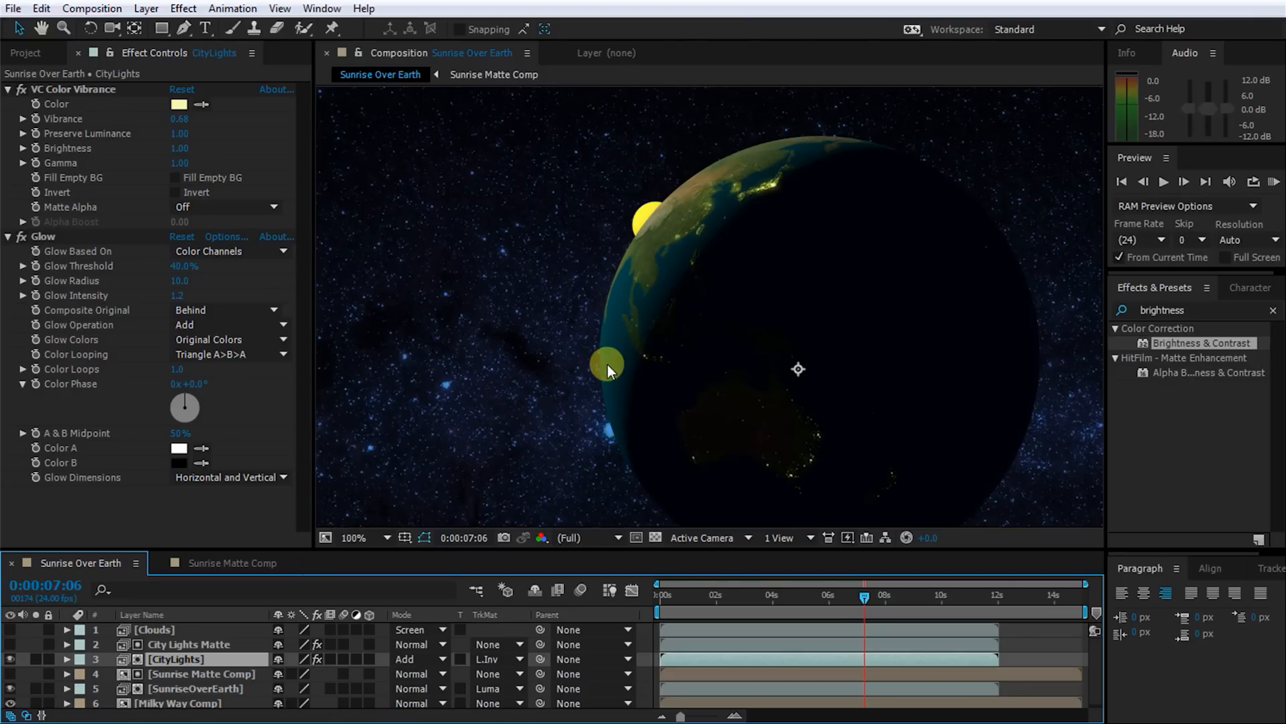
{"action": "left_click_drag", "start_coordinate": [846, 595], "coordinate": [772, 600]}
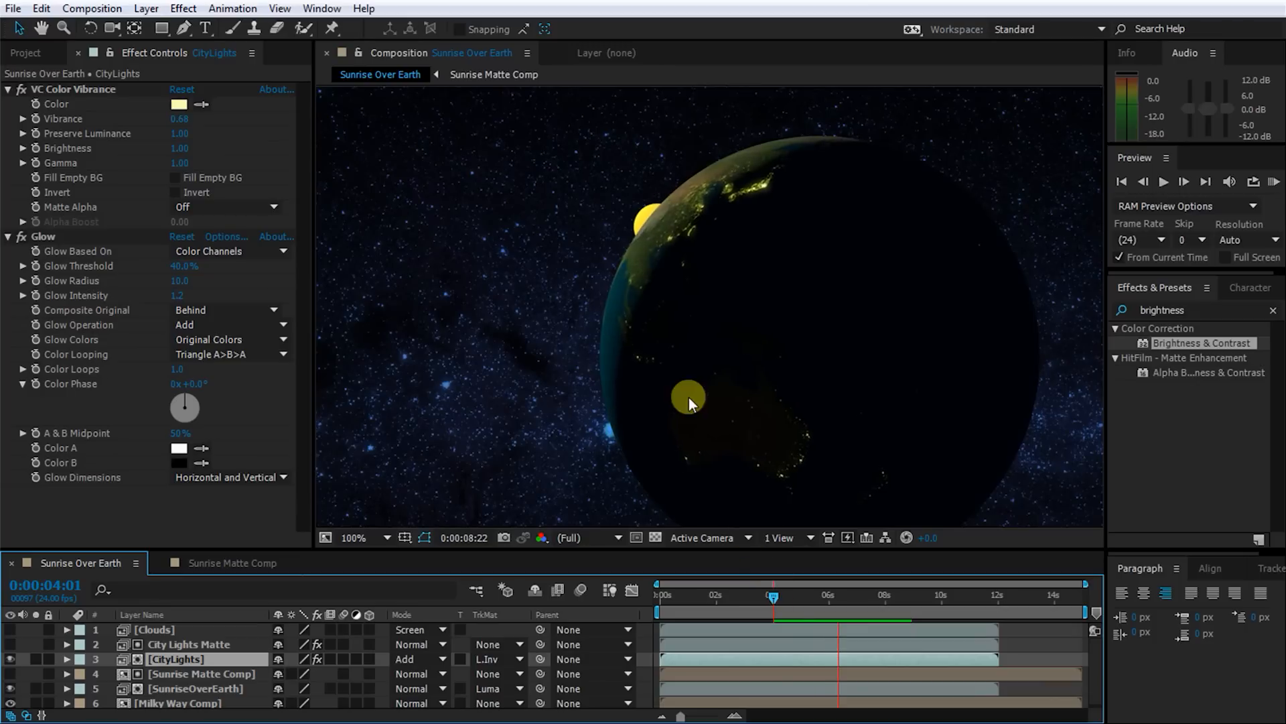
{"action": "key", "text": "space"}
{"action": "key", "text": "shift+slash"}
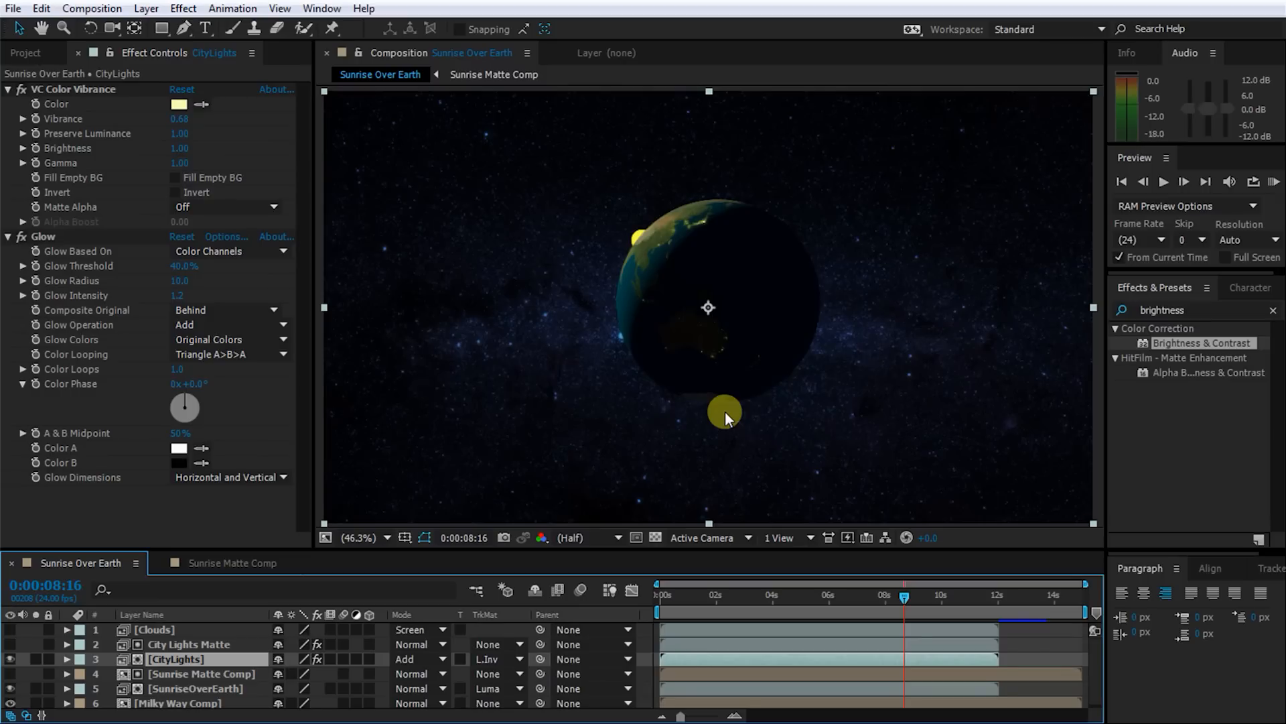
Add the ObjectBuffer Earth sequence directly beneath SunriseOverEarth and rename the layer as Atmosphere.
{"action": "left_click", "coordinate": [26, 53]}
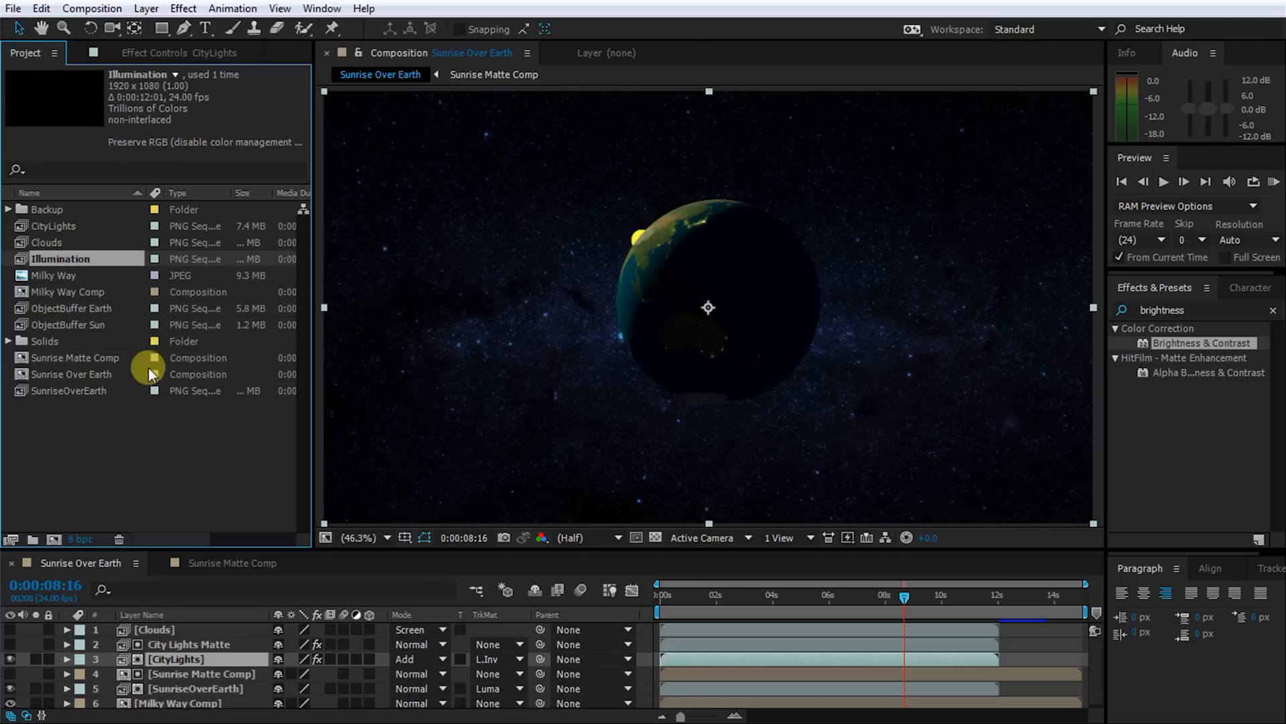
{"action": "left_click", "coordinate": [46, 312]}
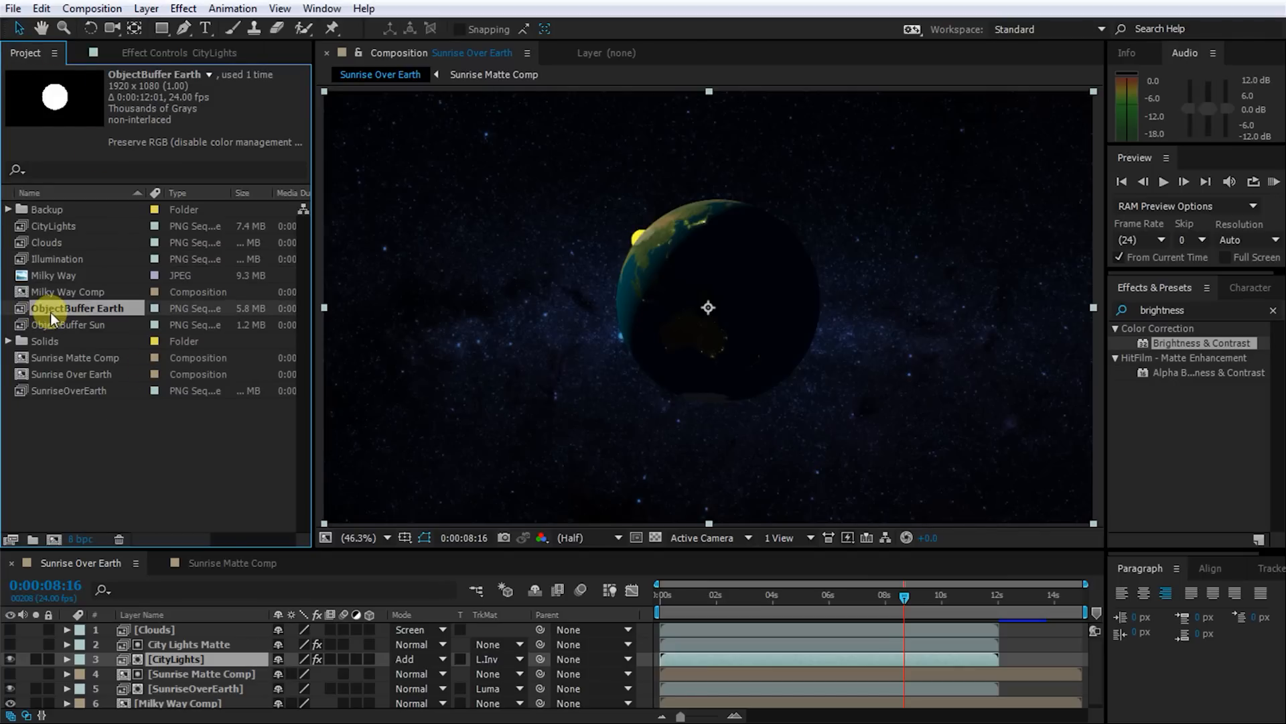
{"action": "left_click_drag", "start_coordinate": [54, 312], "coordinate": [191, 694]}
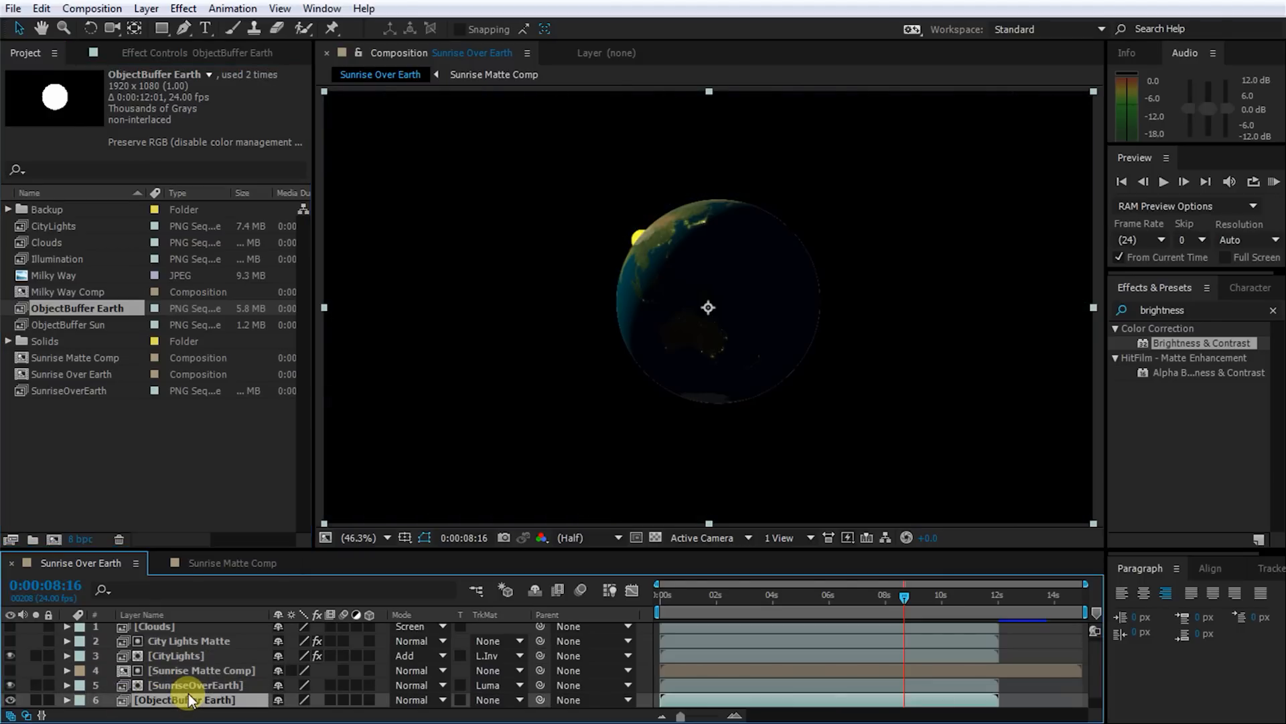
{"action": "key", "text": "Return"}
{"action": "type", "text": "Atmosphere"}
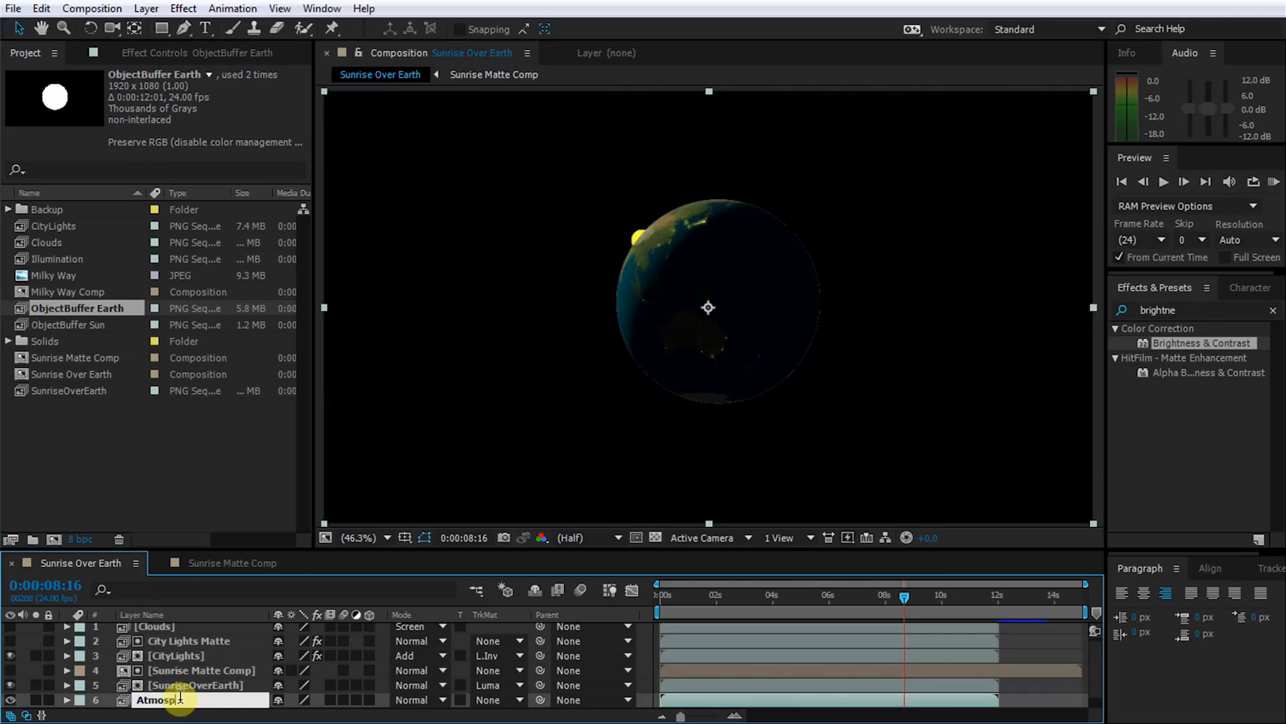
{"action": "key", "text": "Return"}
Apply Fast Blur to the Atmosphere layer with a Blurriness of 80.
{"action": "left_click", "coordinate": [1200, 310]}
{"action": "type", "text": "fast"}
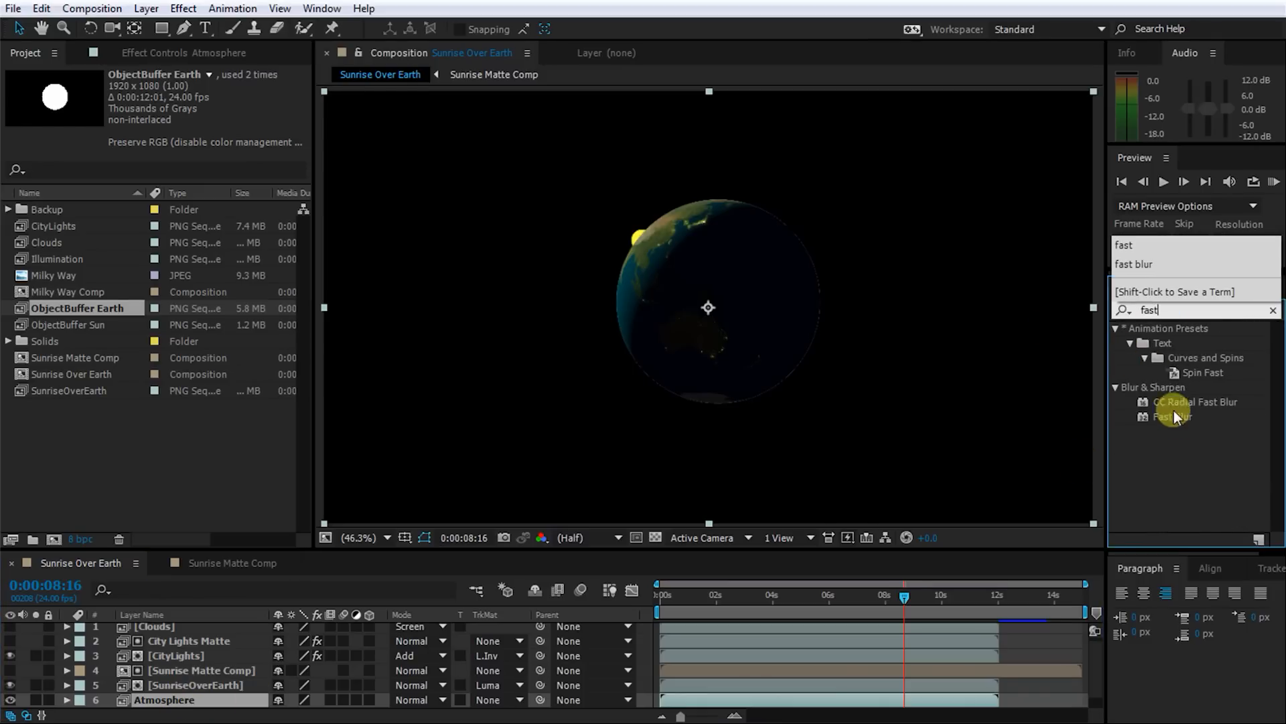
{"action": "double_click", "coordinate": [1170, 416]}
{"action": "left_click_drag", "start_coordinate": [178, 103], "coordinate": [324, 115]}
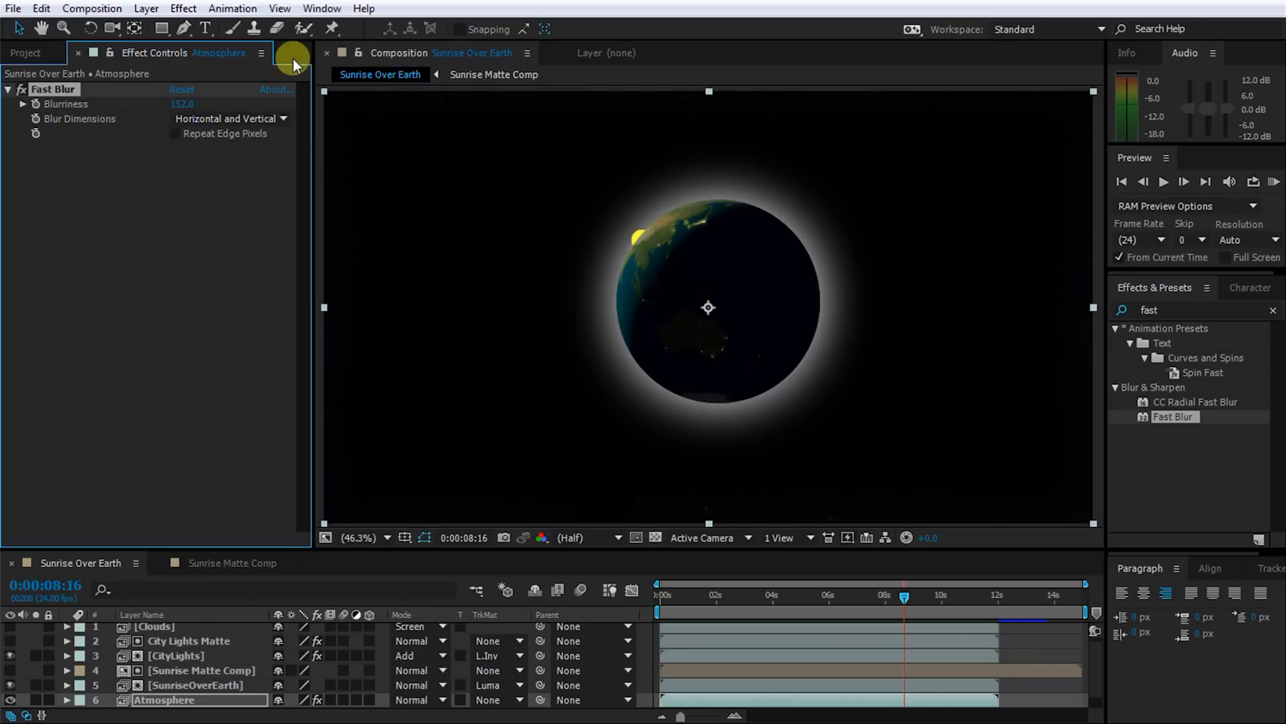
{"action": "left_click_drag", "start_coordinate": [188, 106], "coordinate": [130, 118]}
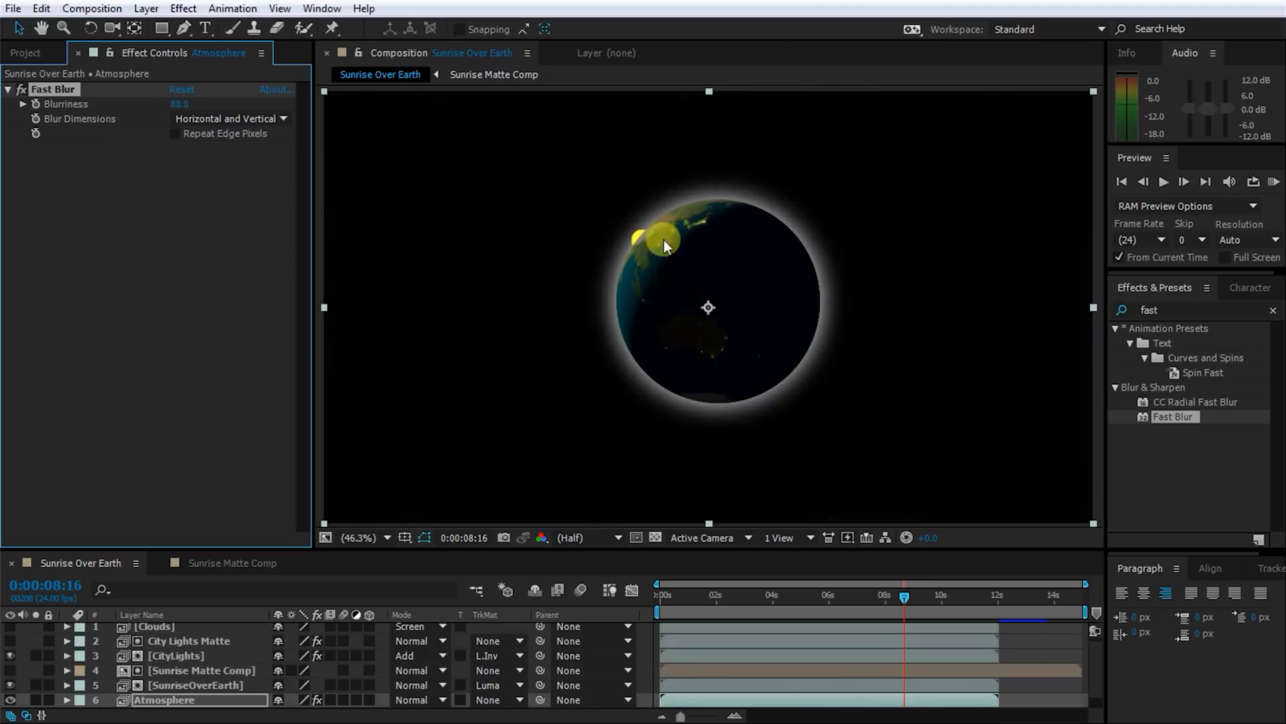
Apply VC Color Vibrance to the Atmosphere layer and set its color to a light sky blue.
{"action": "left_click", "coordinate": [1186, 310]}
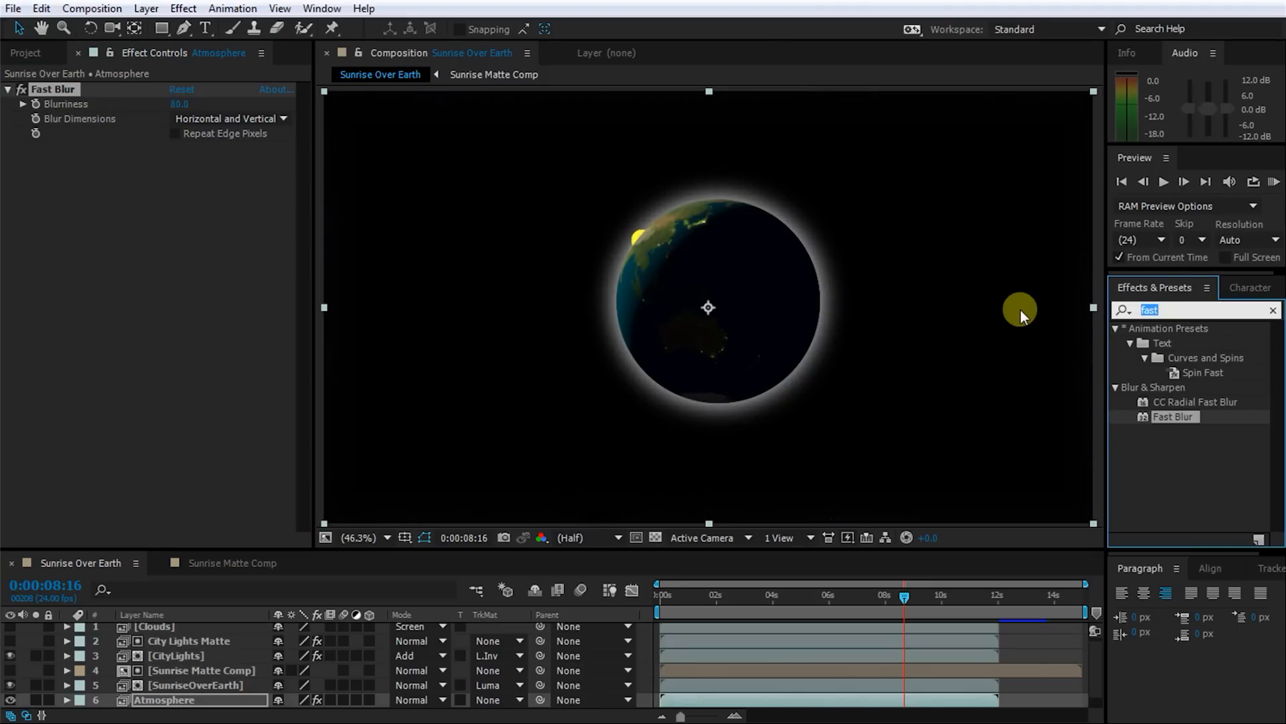
{"action": "type", "text": "vibrance"}
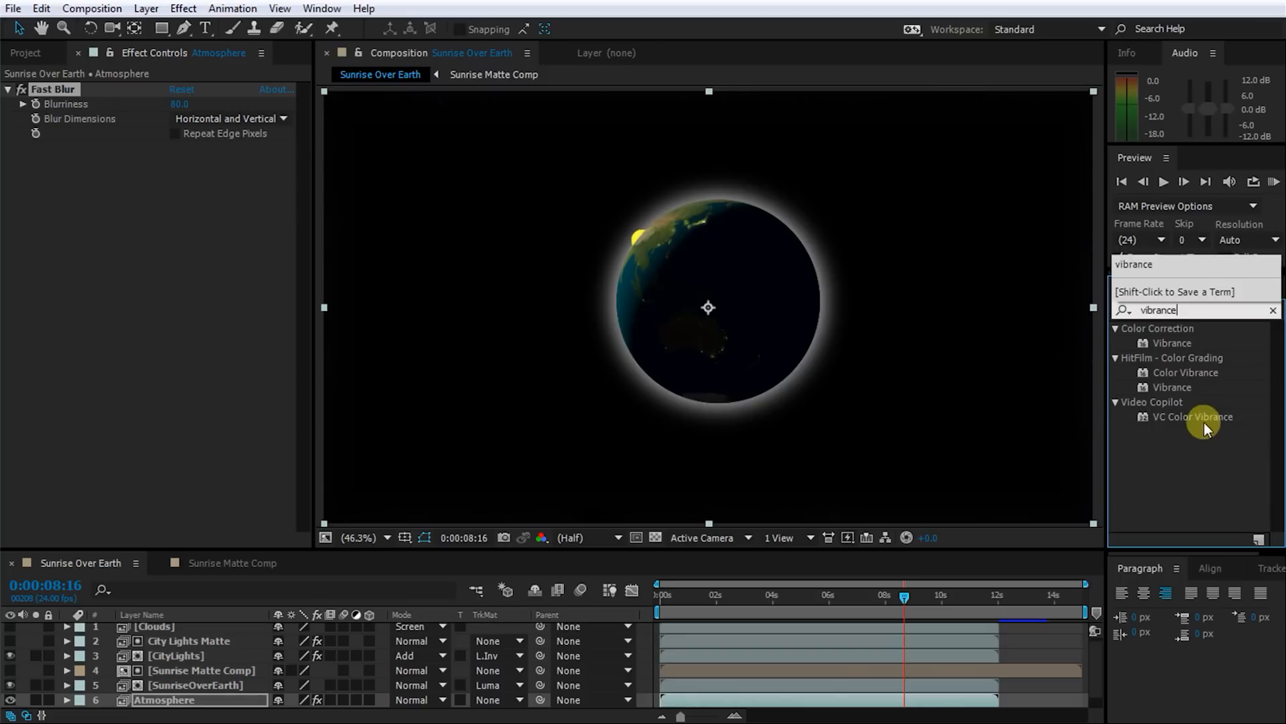
{"action": "double_click", "coordinate": [1203, 417]}
{"action": "left_click", "coordinate": [179, 163]}
{"action": "mouse_move", "coordinate": [1089, 617]}
{"action": "left_mouse_down"}
{"action": "mouse_move", "coordinate": [1065, 550]}
{"action": "mouse_move", "coordinate": [913, 425]}
{"action": "mouse_move", "coordinate": [862, 421]}
{"action": "mouse_move", "coordinate": [921, 429]}
{"action": "left_mouse_up"}
{"action": "left_click", "coordinate": [1096, 556]}
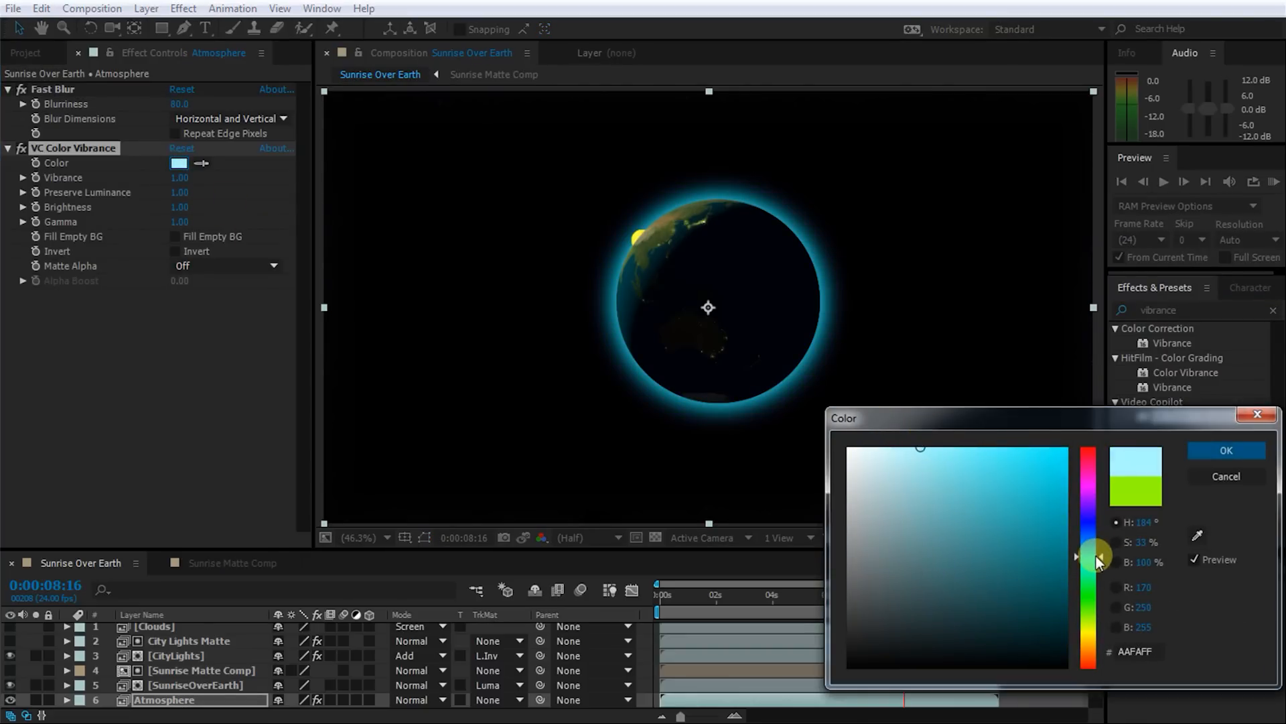
{"action": "left_click_drag", "start_coordinate": [1097, 556], "coordinate": [1095, 549]}
{"action": "left_click", "coordinate": [1217, 450]}
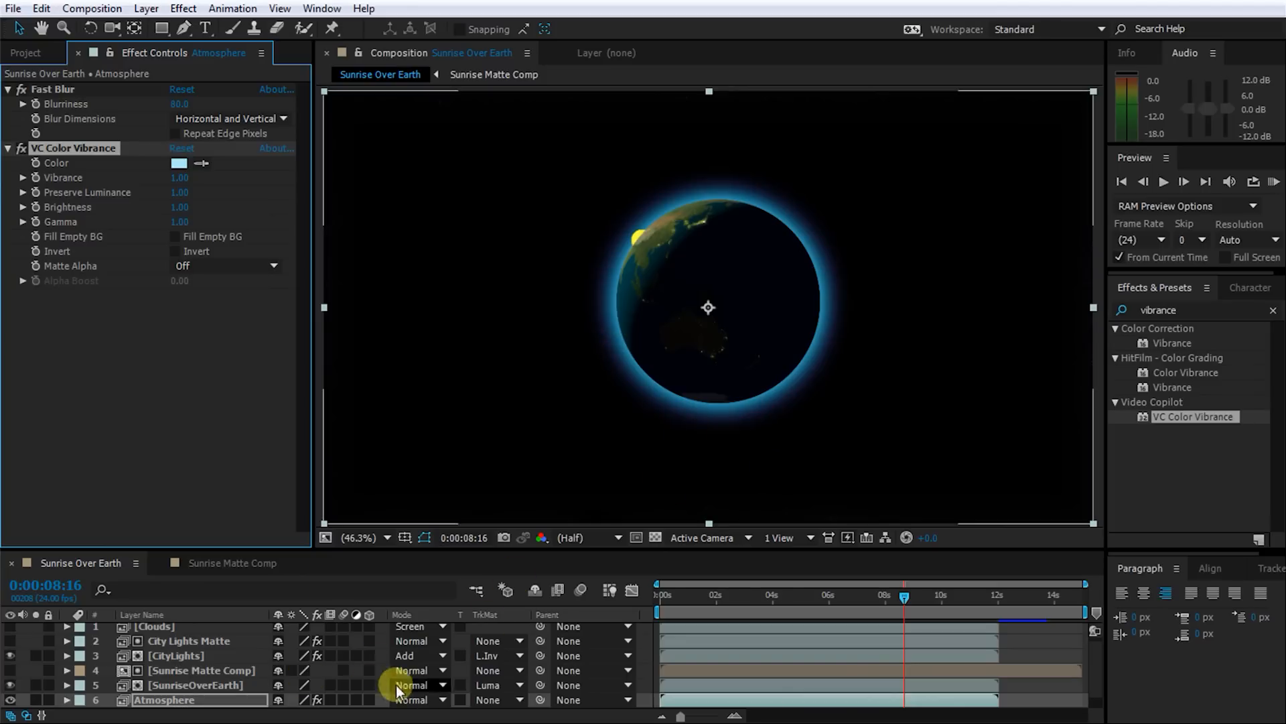
Set the Atmosphere layer's blending mode to Add and lower its opacity to 34%, checking the glow at 0:00:06:15.
{"action": "left_click", "coordinate": [432, 700]}
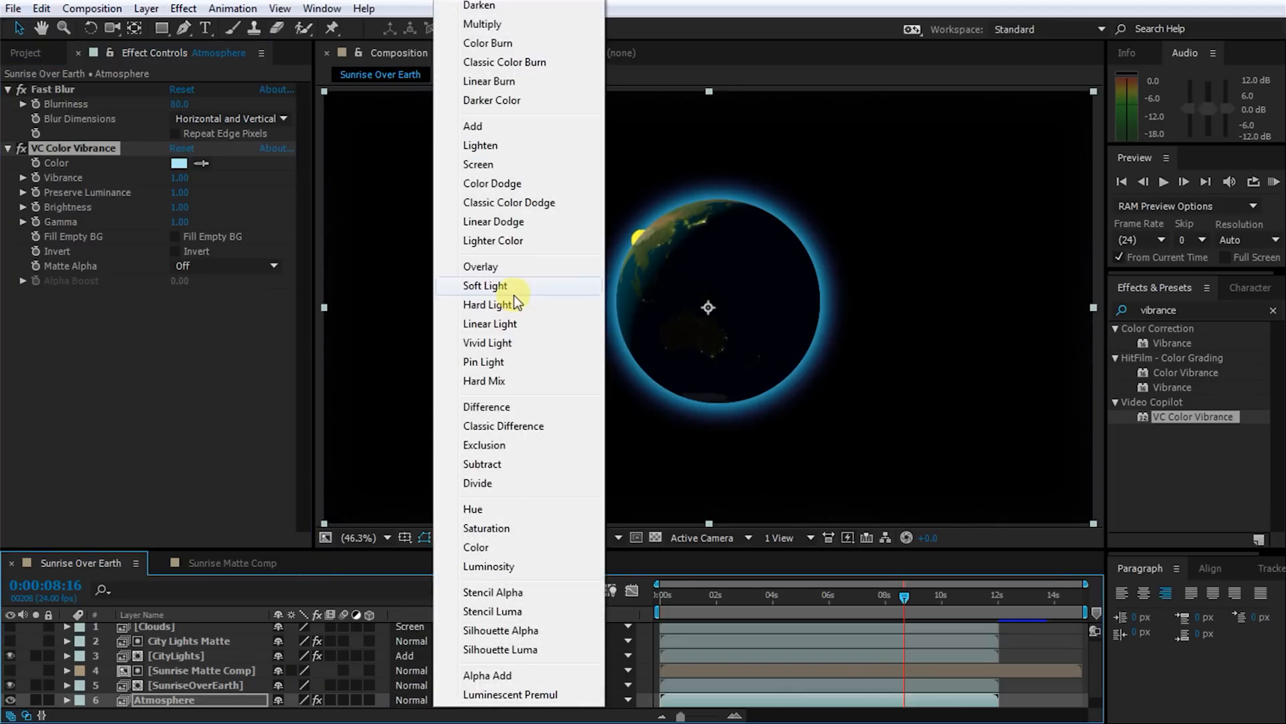
{"action": "left_click", "coordinate": [512, 124]}
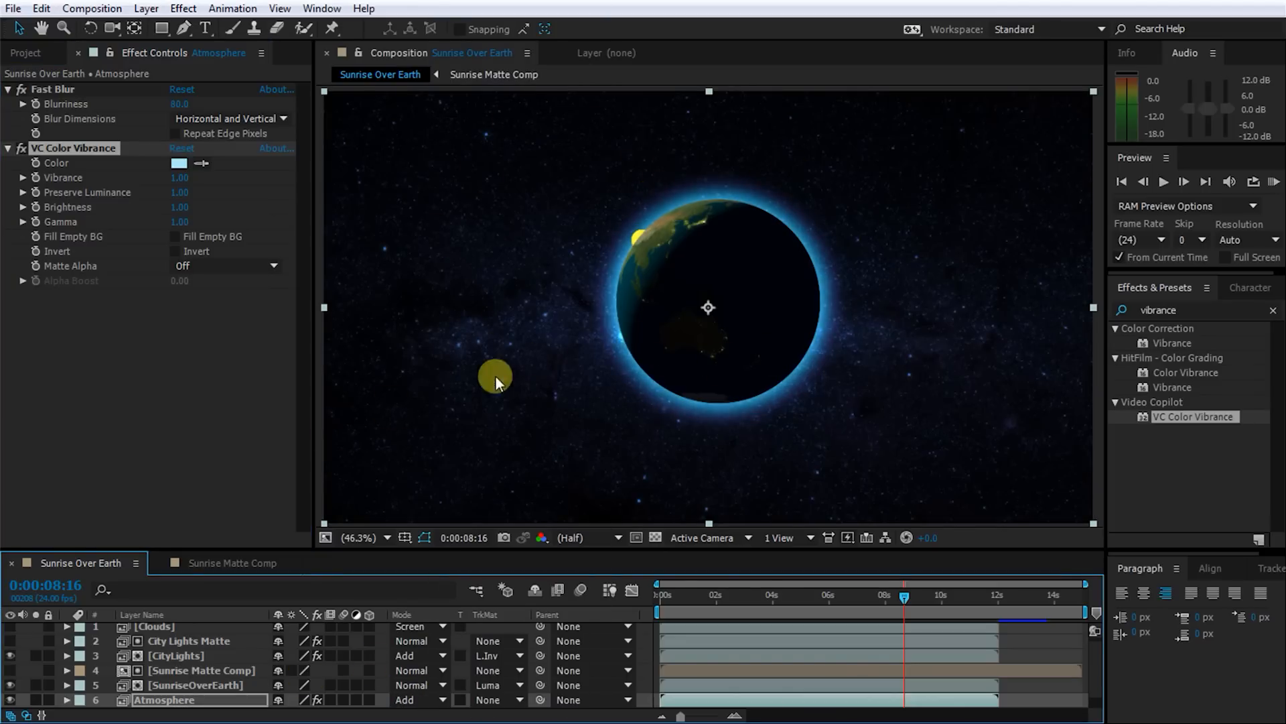
{"action": "left_click", "coordinate": [172, 700]}
{"action": "key", "text": "t"}
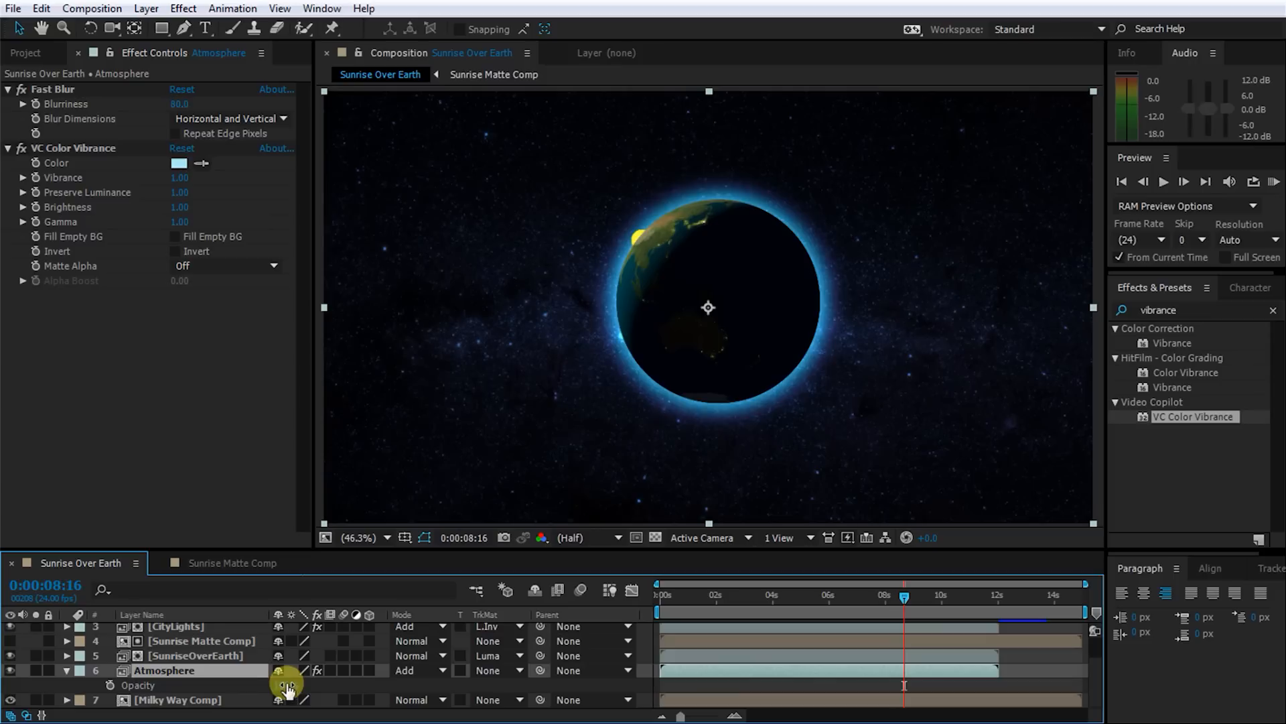
{"action": "left_click_drag", "start_coordinate": [267, 683], "coordinate": [242, 696]}
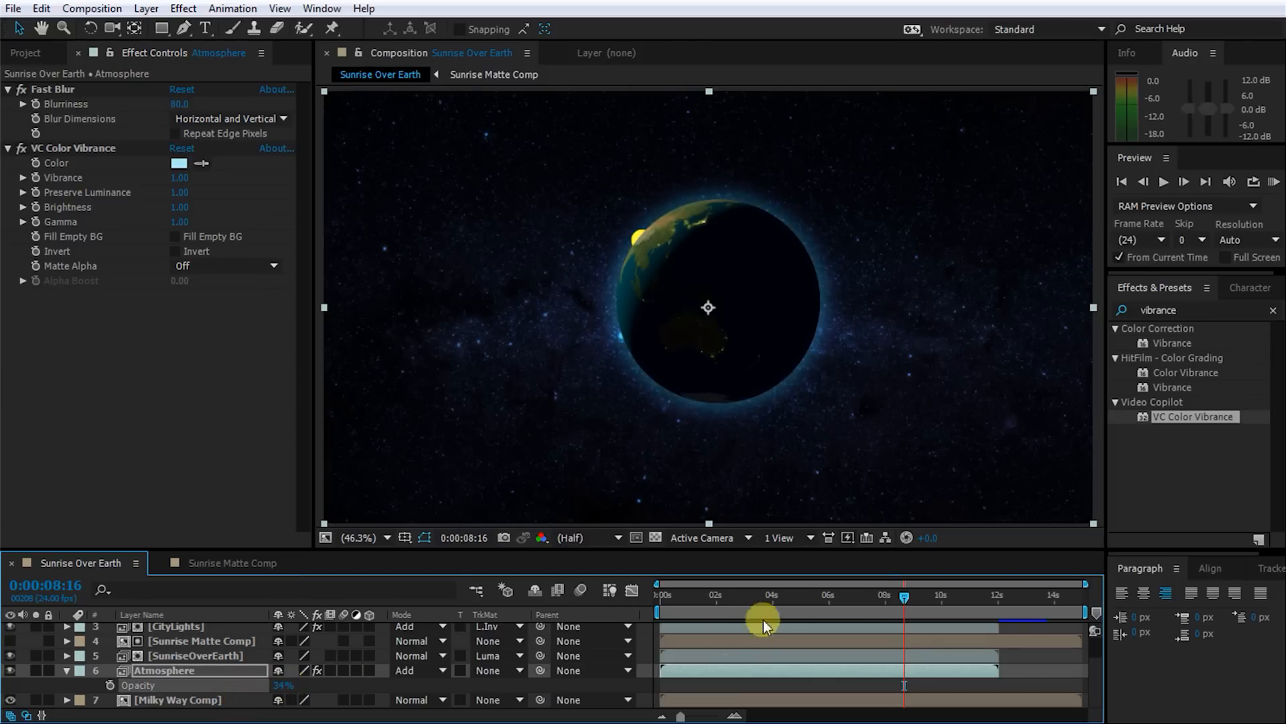
{"action": "left_click_drag", "start_coordinate": [872, 595], "coordinate": [843, 609]}
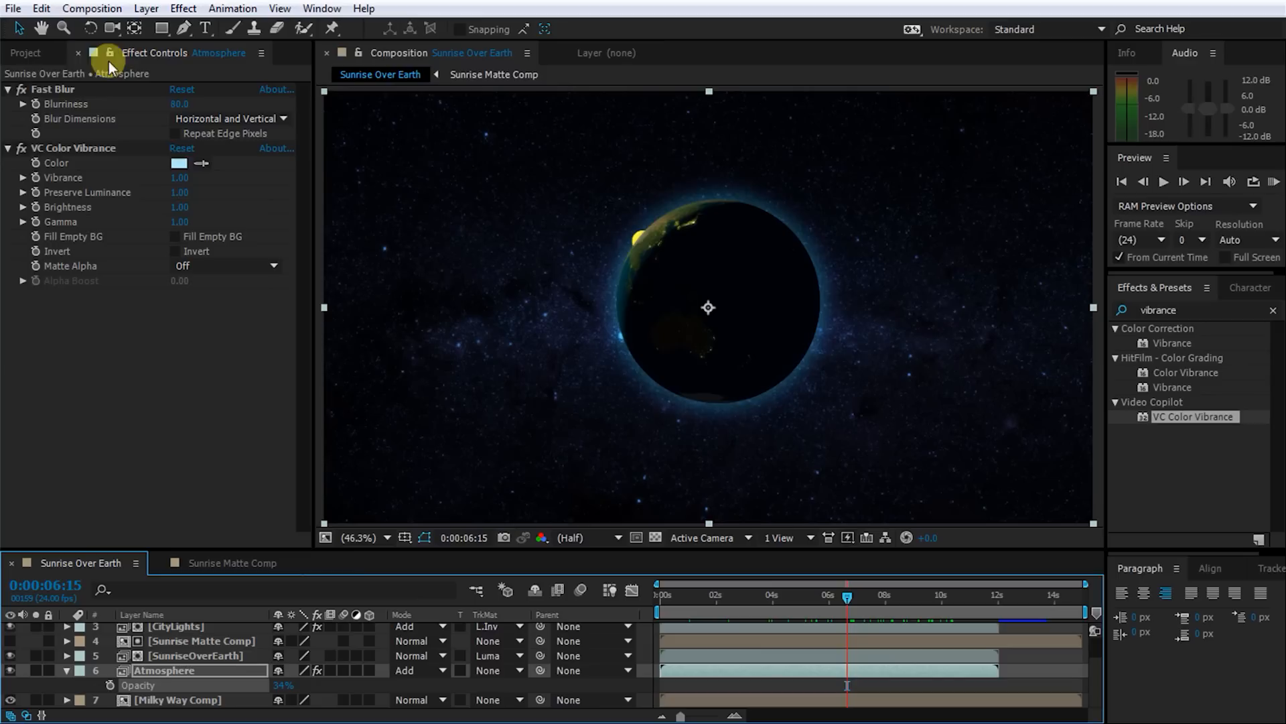
Add the SunriseOverEarth sequence as the topmost layer and rename it Sun.
{"action": "left_click", "coordinate": [39, 54]}
{"action": "left_click", "coordinate": [73, 391]}
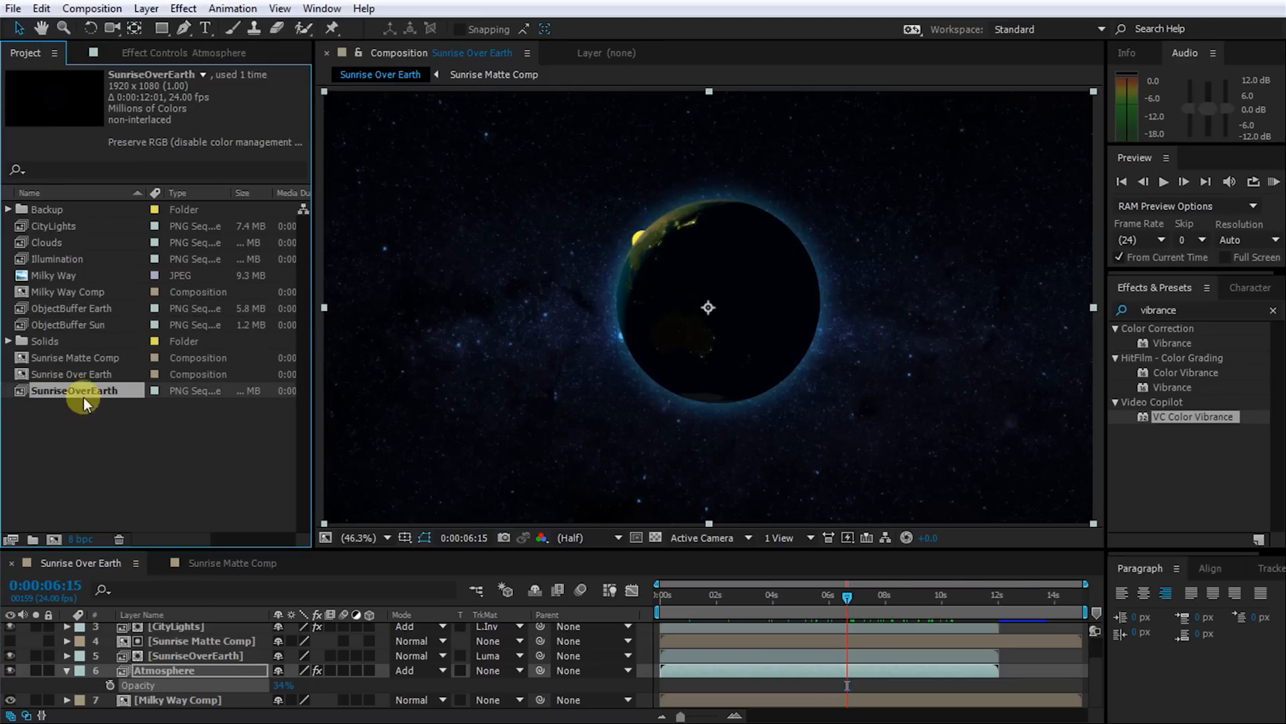
{"action": "left_click_drag", "start_coordinate": [53, 392], "coordinate": [157, 626]}
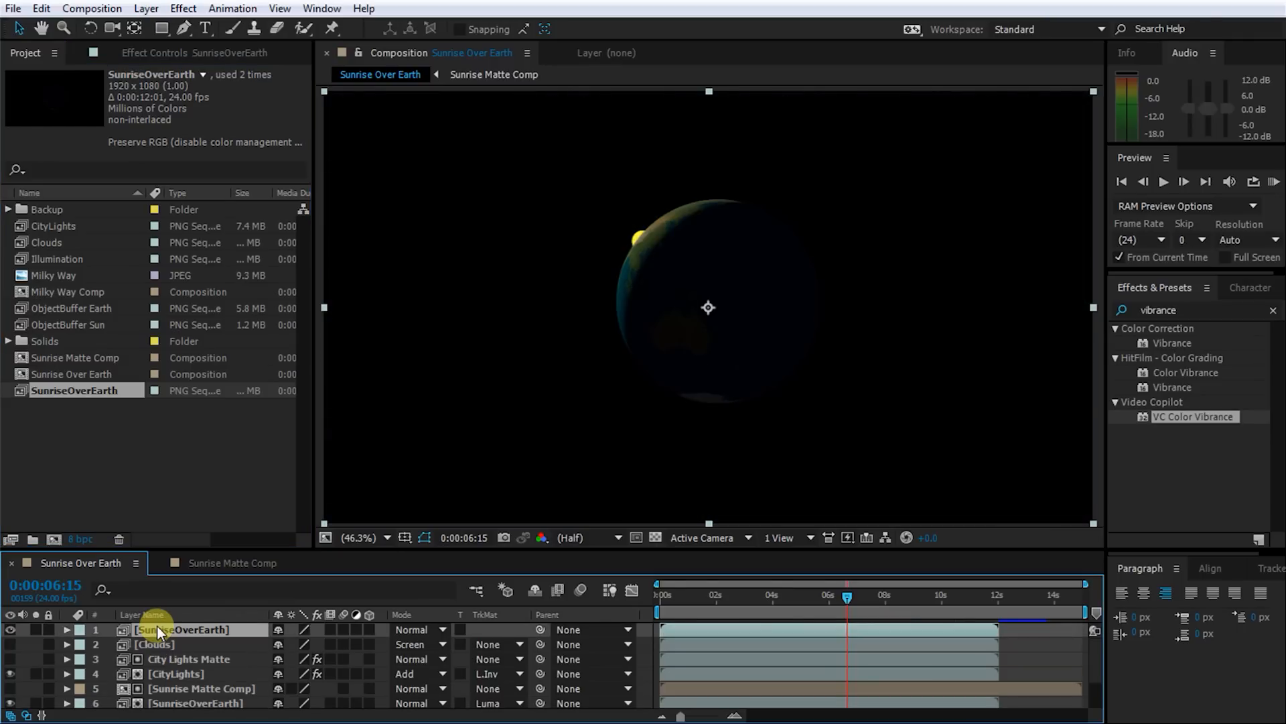
{"action": "key", "text": "Return"}
{"action": "type", "text": "Sun"}
{"action": "key", "text": "Return"}
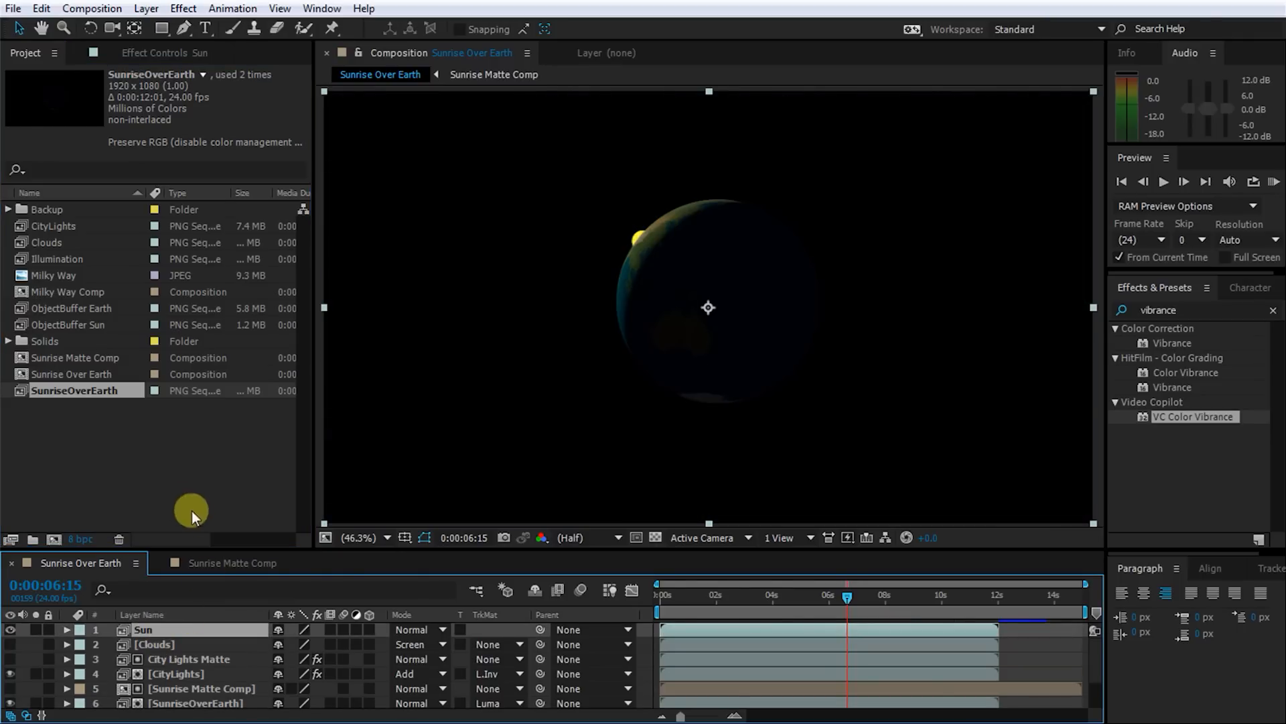
Place the ObjectBuffer Sun sequence directly above the Sun layer and set Sun's track matte to Luma using it.
{"action": "left_click_drag", "start_coordinate": [80, 325], "coordinate": [152, 624]}
{"action": "left_click", "coordinate": [167, 642]}
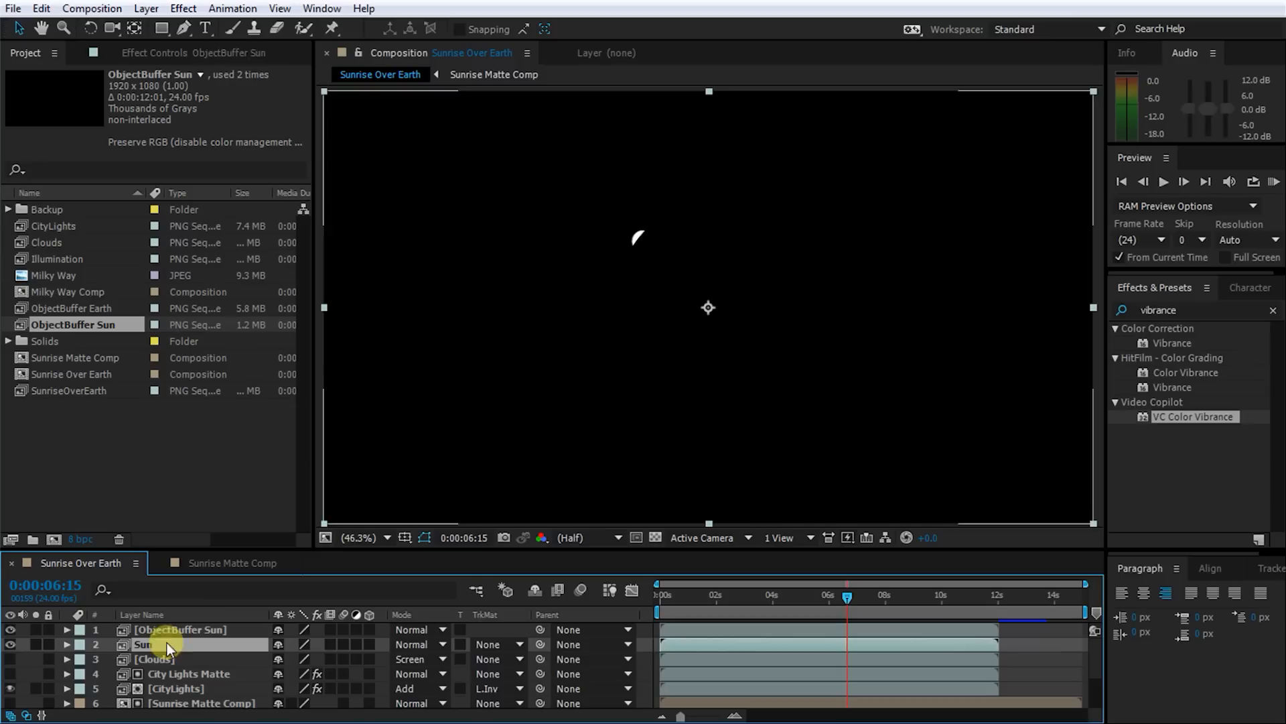
{"action": "left_click", "coordinate": [492, 645]}
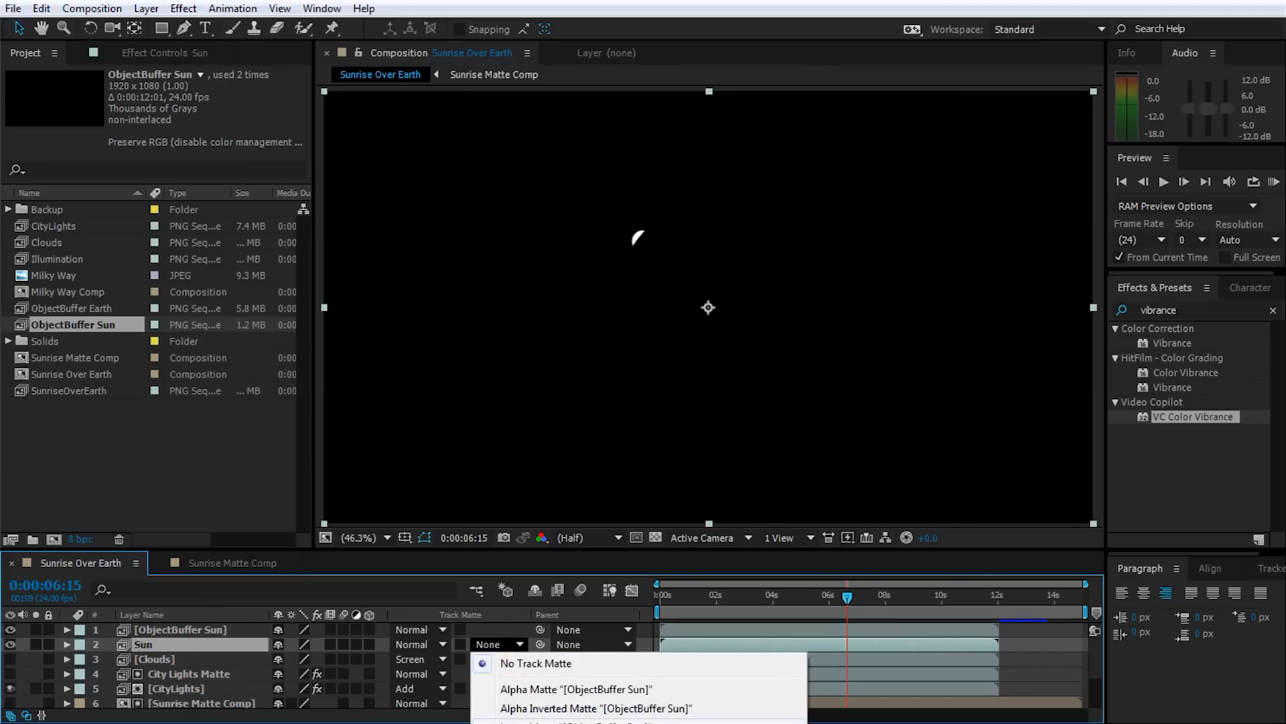
{"action": "left_click", "coordinate": [504, 720]}
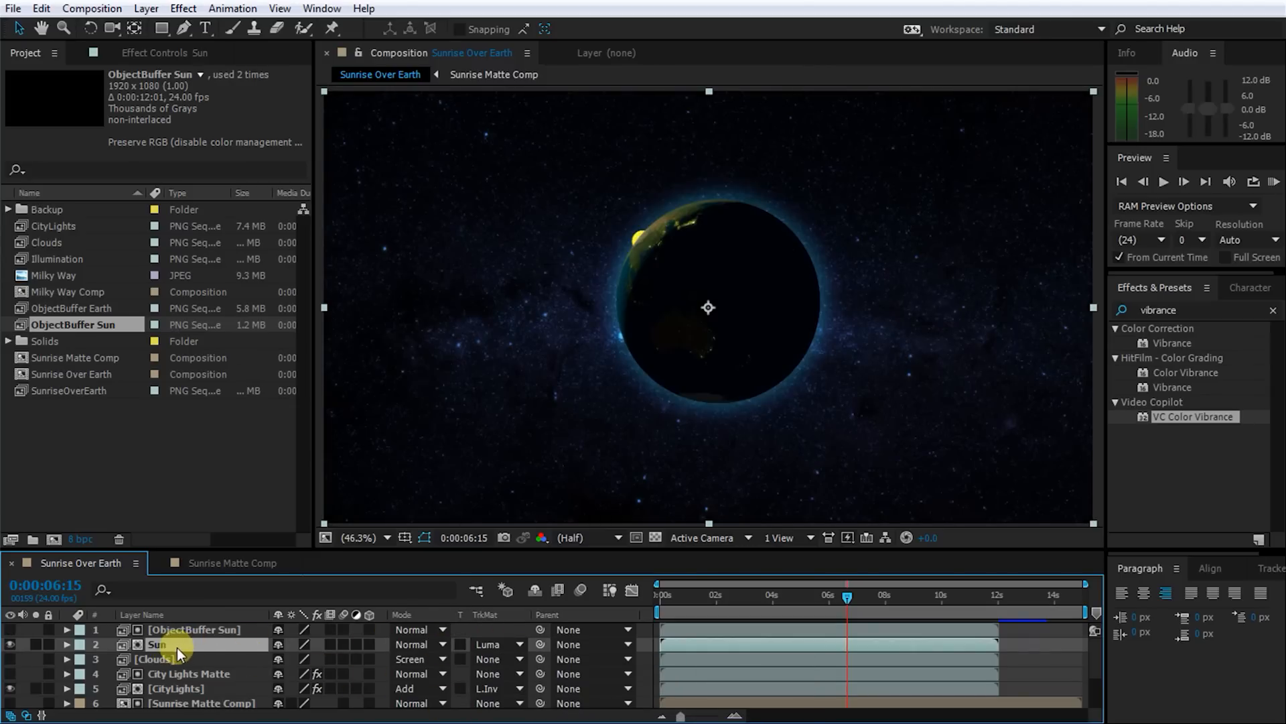
Pre-compose the ObjectBuffer Sun and Sun layers as Sun Comp, moving all attributes into the new composition.
{"action": "left_click", "coordinate": [186, 629], "text": "shift"}
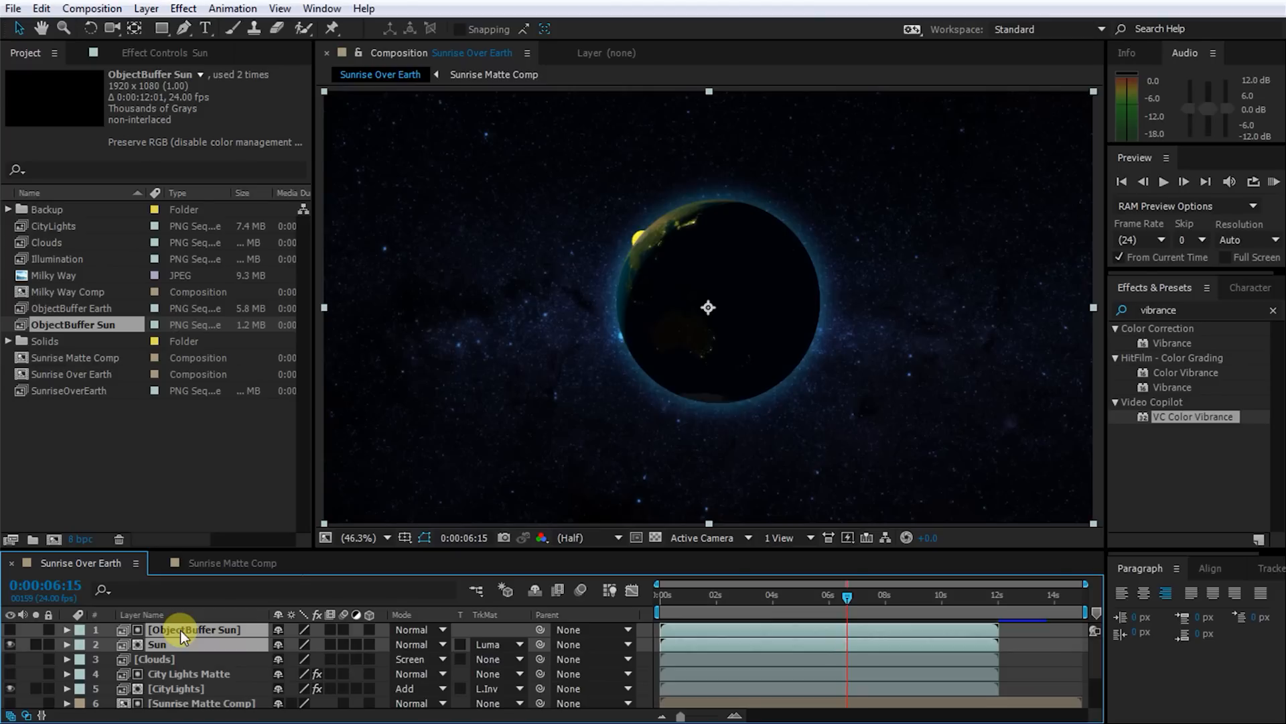
{"action": "key", "text": "ctrl+shift+c"}
{"action": "type", "text": "Sun Comp"}
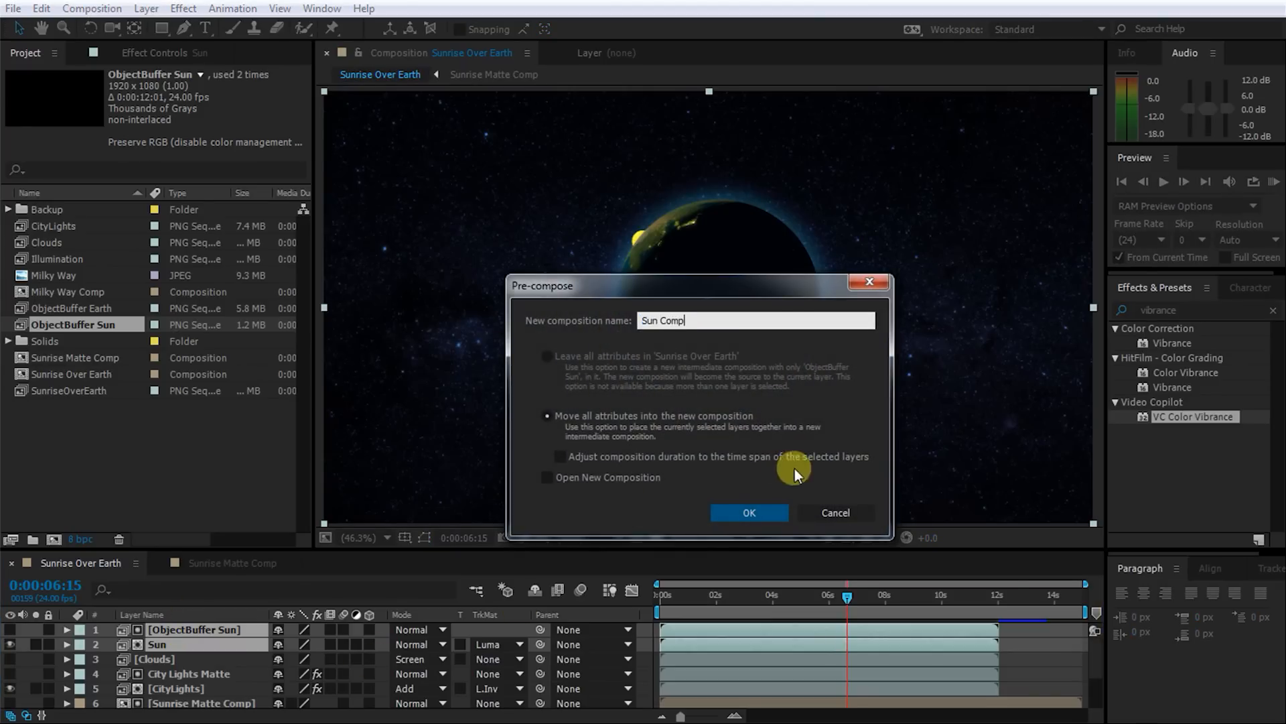
{"action": "left_click", "coordinate": [750, 512]}
Apply the Stylize Glow effect to Sun Comp with a threshold of 27.8%, radius of 58 and intensity of 1.8.
{"action": "left_click", "coordinate": [1169, 310]}
{"action": "type", "text": "glow"}
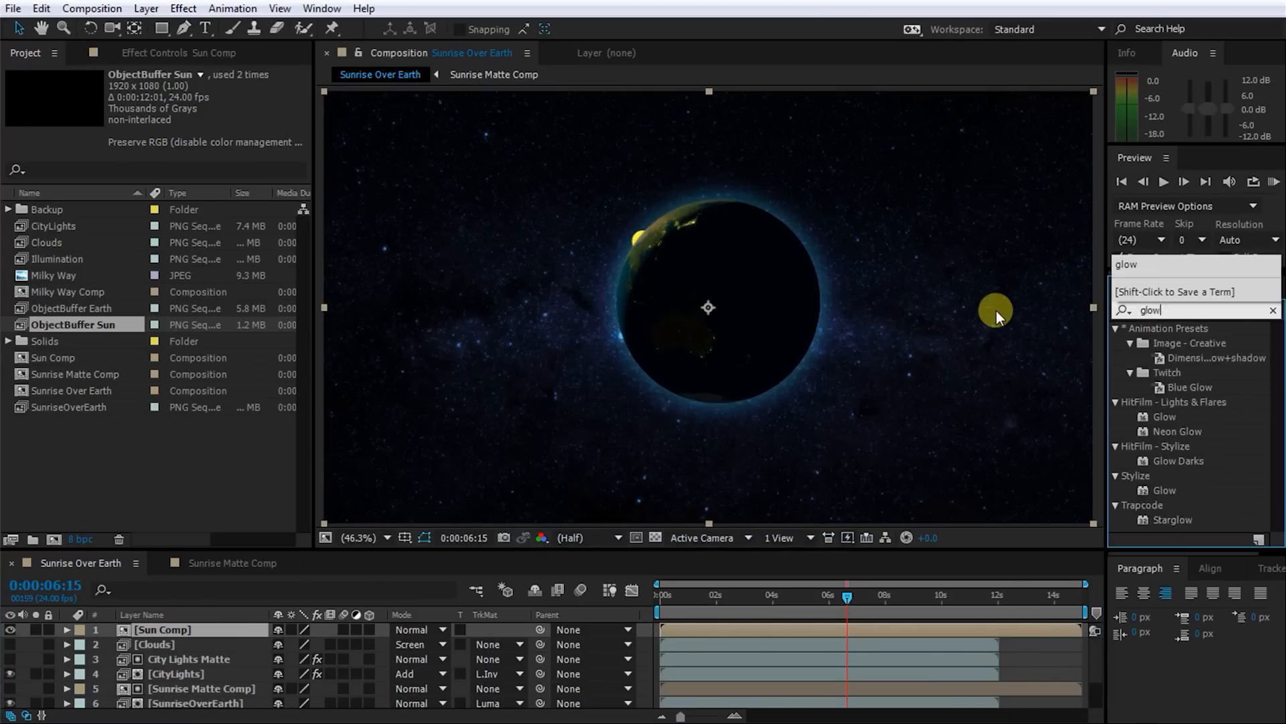
{"action": "double_click", "coordinate": [1159, 490]}
{"action": "left_click_drag", "start_coordinate": [183, 118], "coordinate": [236, 141]}
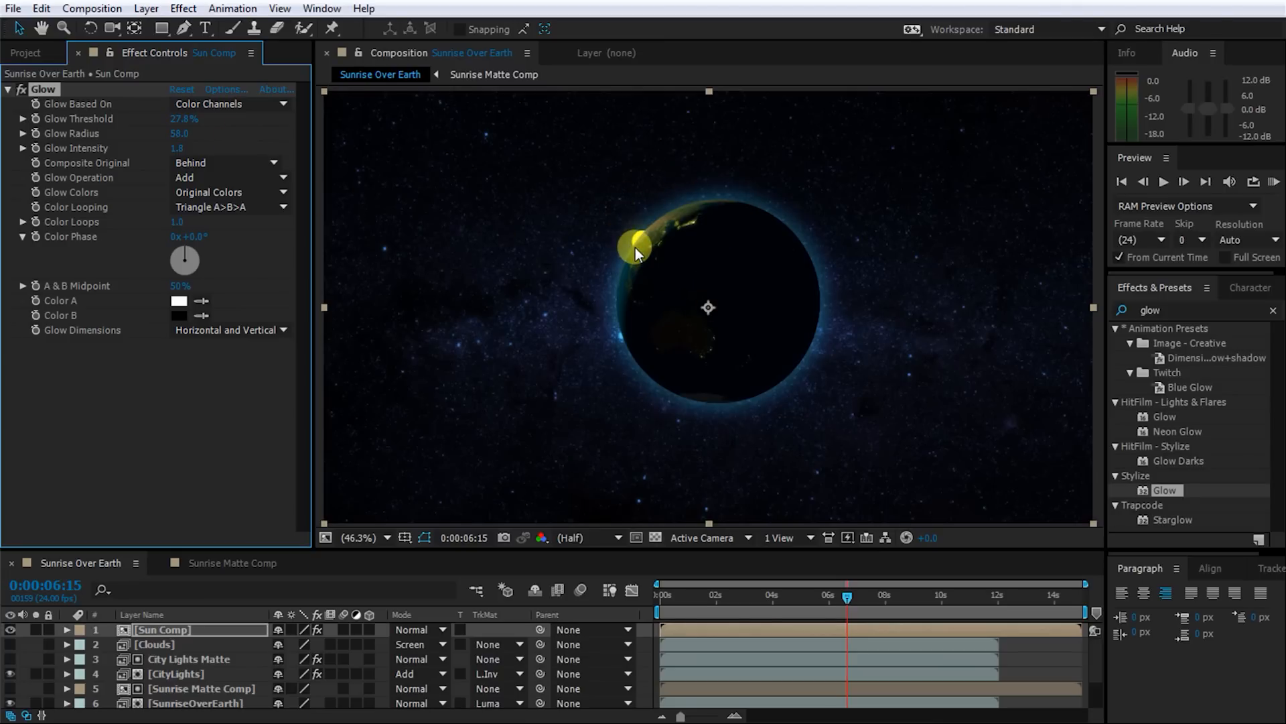
Switch the project's color depth to 32 bits per channel.
{"action": "left_click", "coordinate": [25, 52]}
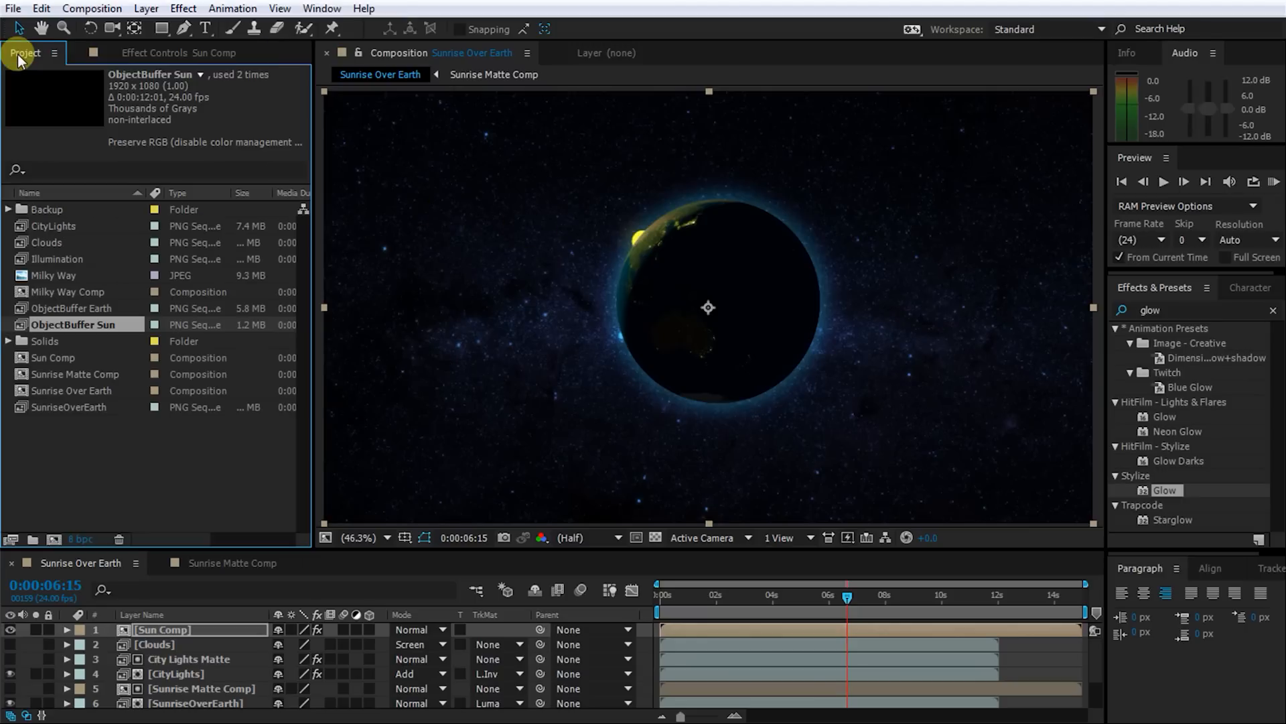
{"action": "left_click", "coordinate": [79, 539], "text": "alt"}
{"action": "left_click", "coordinate": [75, 540], "text": "alt"}
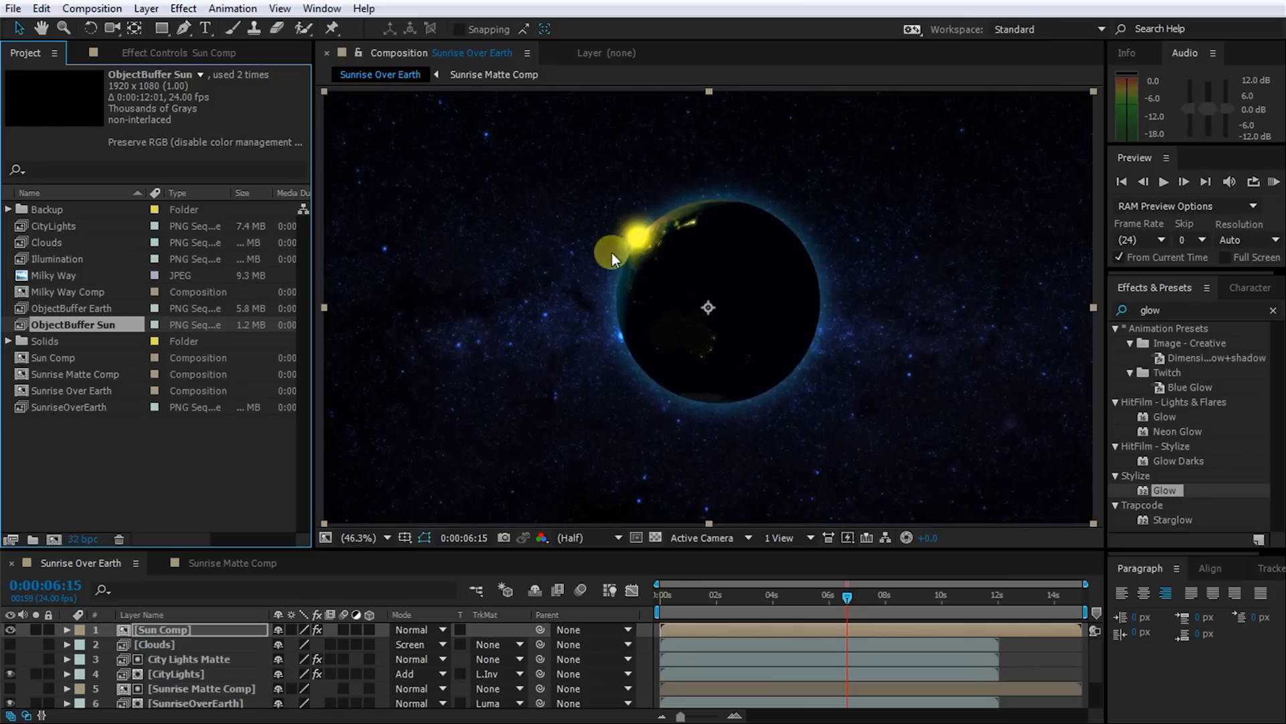
Set the Sun Comp glow's radius to 71 and intensity to 0.9, and check the result around 0:00:06:07.
{"action": "left_click", "coordinate": [187, 52]}
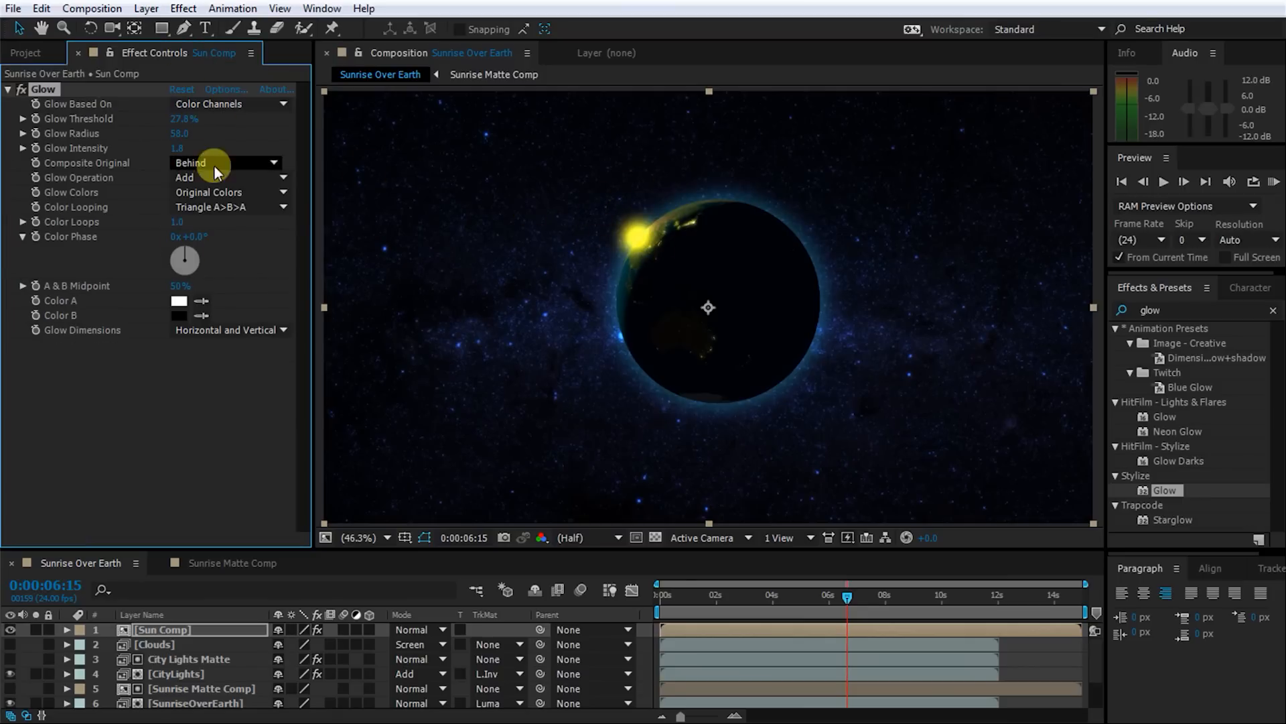
{"action": "mouse_move", "coordinate": [178, 148]}
{"action": "left_mouse_down"}
{"action": "mouse_move", "coordinate": [118, 153]}
{"action": "mouse_move", "coordinate": [187, 131]}
{"action": "left_mouse_up"}
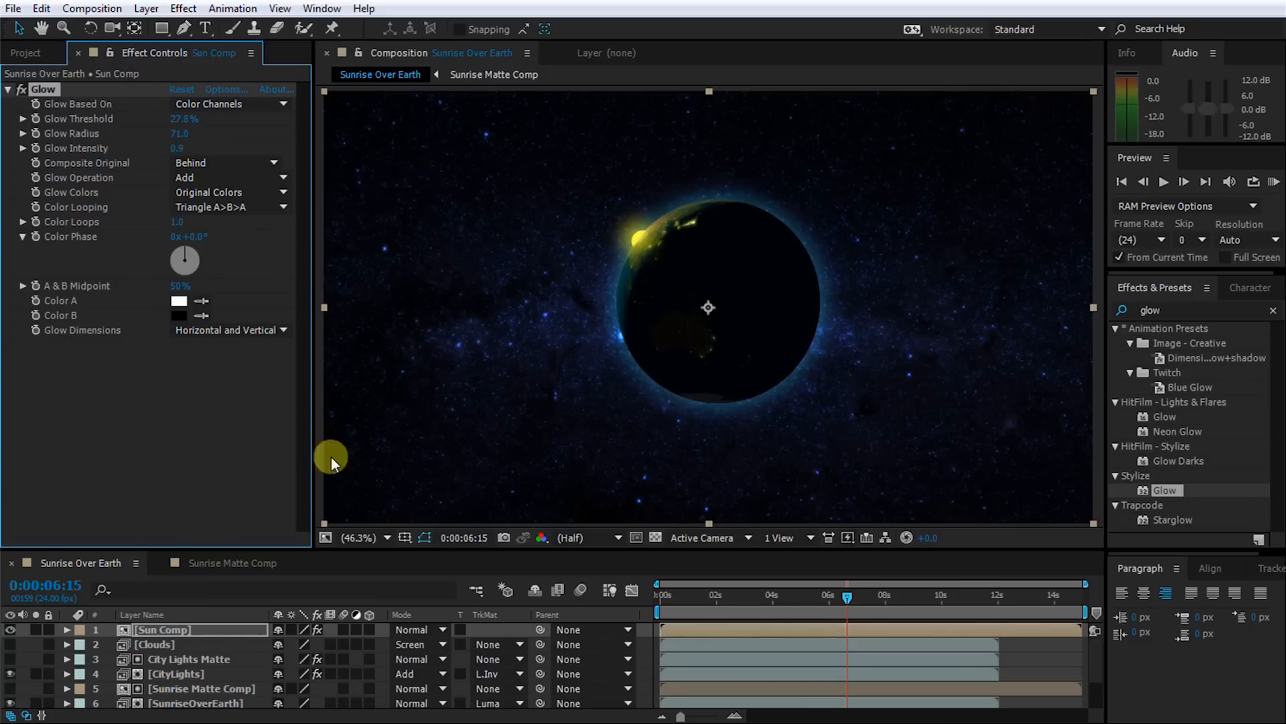
{"action": "mouse_move", "coordinate": [839, 598]}
{"action": "left_mouse_down"}
{"action": "mouse_move", "coordinate": [808, 597]}
{"action": "mouse_move", "coordinate": [838, 593]}
{"action": "left_mouse_up"}
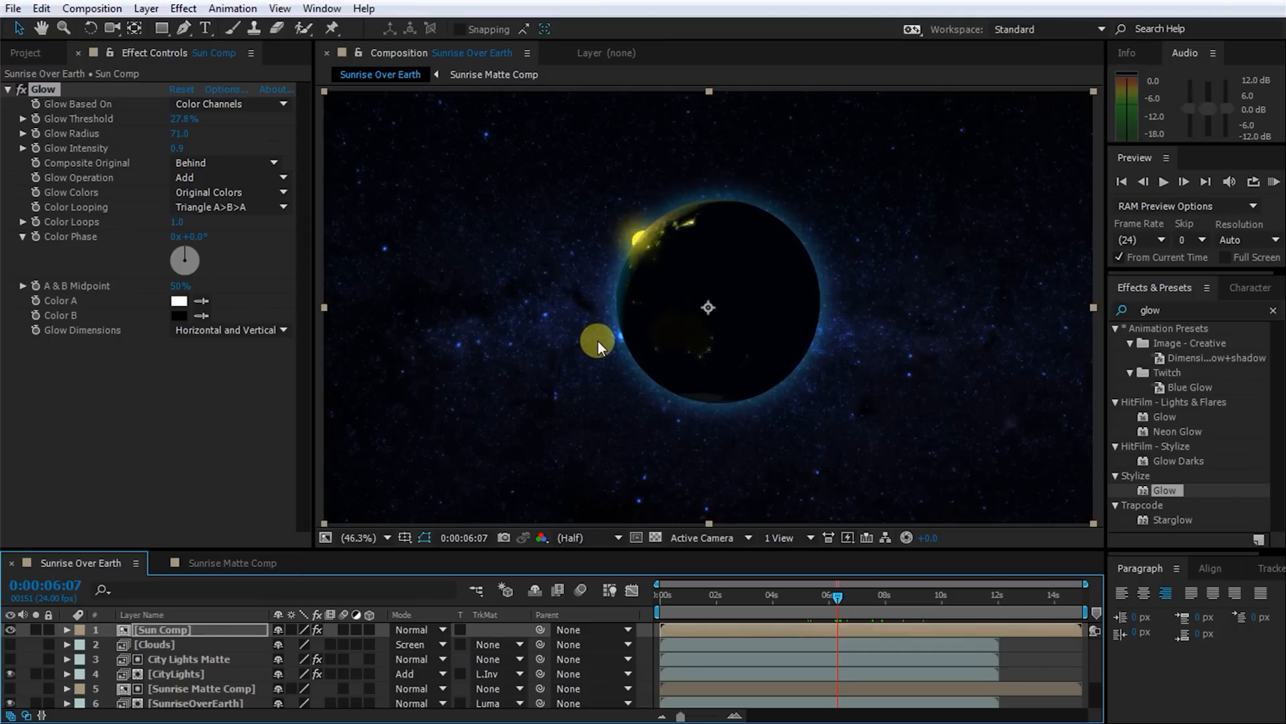
Add the SunriseOverEarth sequence above Sun Comp and rename the layer Earth Rim.
{"action": "left_click", "coordinate": [25, 53]}
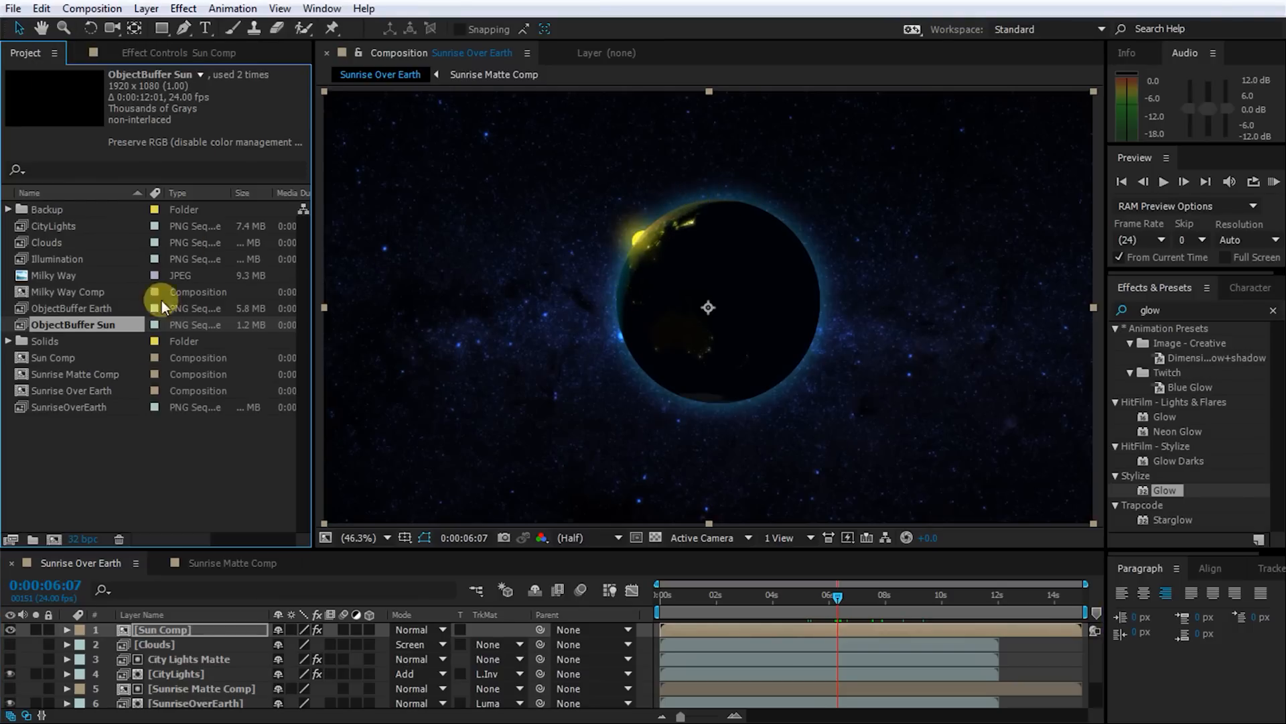
{"action": "left_click", "coordinate": [47, 407]}
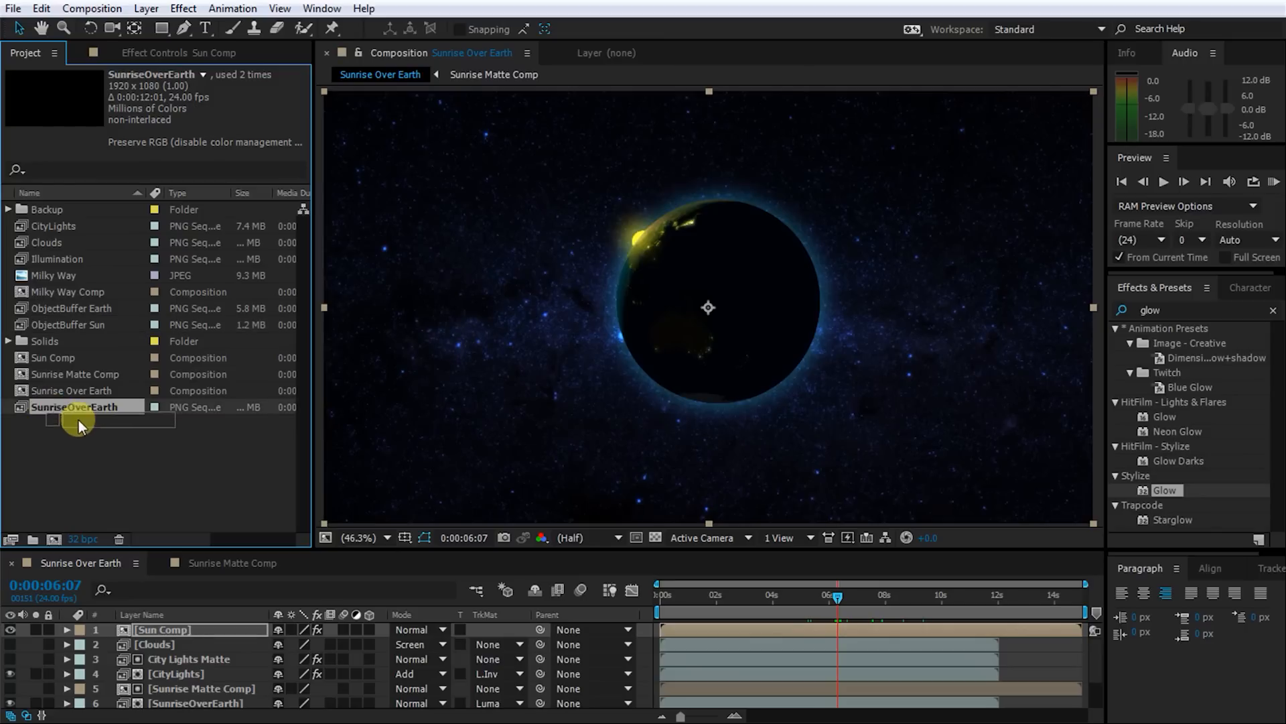
{"action": "left_click_drag", "start_coordinate": [65, 408], "coordinate": [146, 625]}
{"action": "key", "text": "Return"}
{"action": "type", "text": "Earth Rim"}
{"action": "key", "text": "Return"}
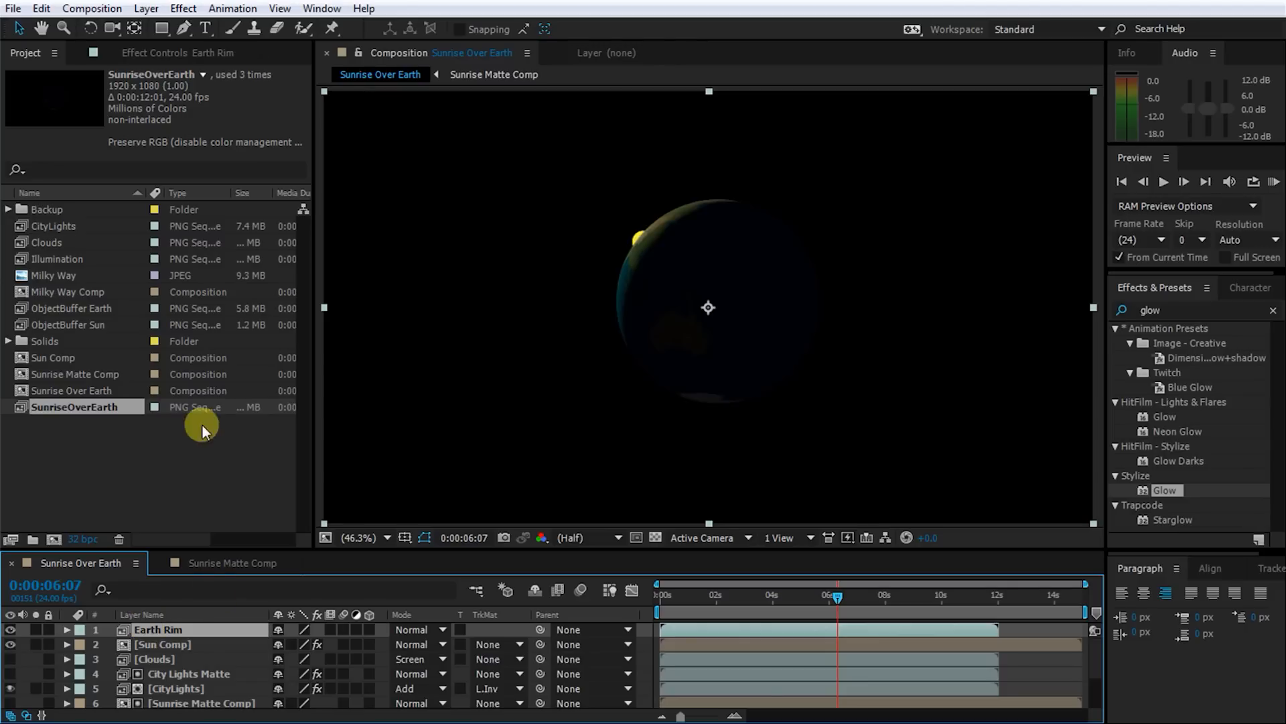
Add the Illumination sequence above Earth Rim and apply Curves, shifting the RGB black point inward to tighten the lit crescent at 0:00:08:00.
{"action": "left_click_drag", "start_coordinate": [42, 260], "coordinate": [159, 625]}
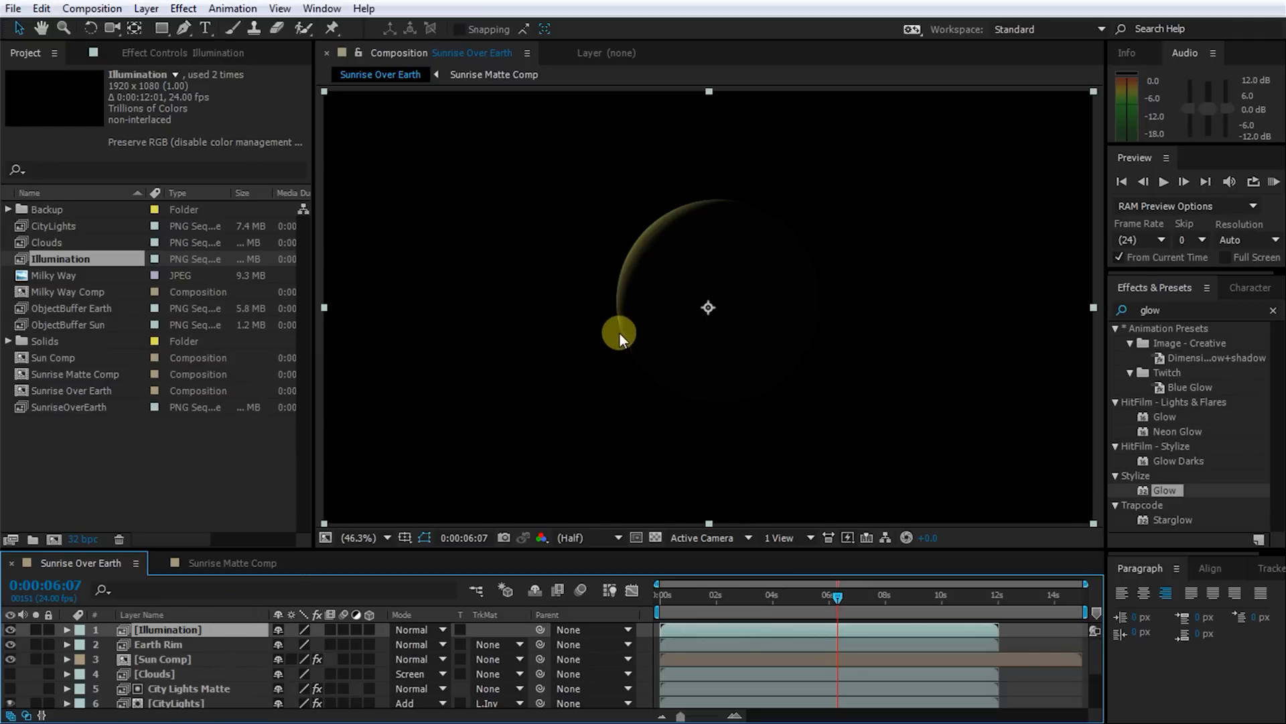
{"action": "double_click", "coordinate": [1151, 309]}
{"action": "type", "text": "curves"}
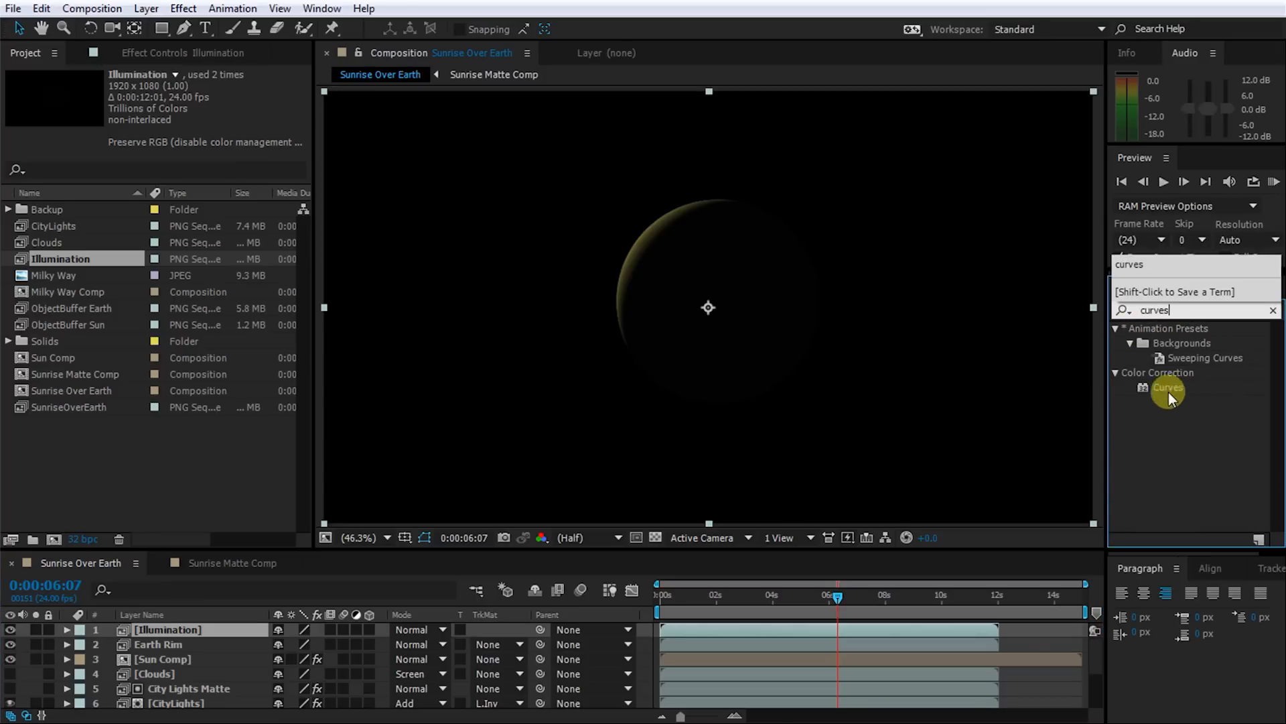
{"action": "double_click", "coordinate": [1168, 388]}
{"action": "left_click_drag", "start_coordinate": [42, 367], "coordinate": [56, 373]}
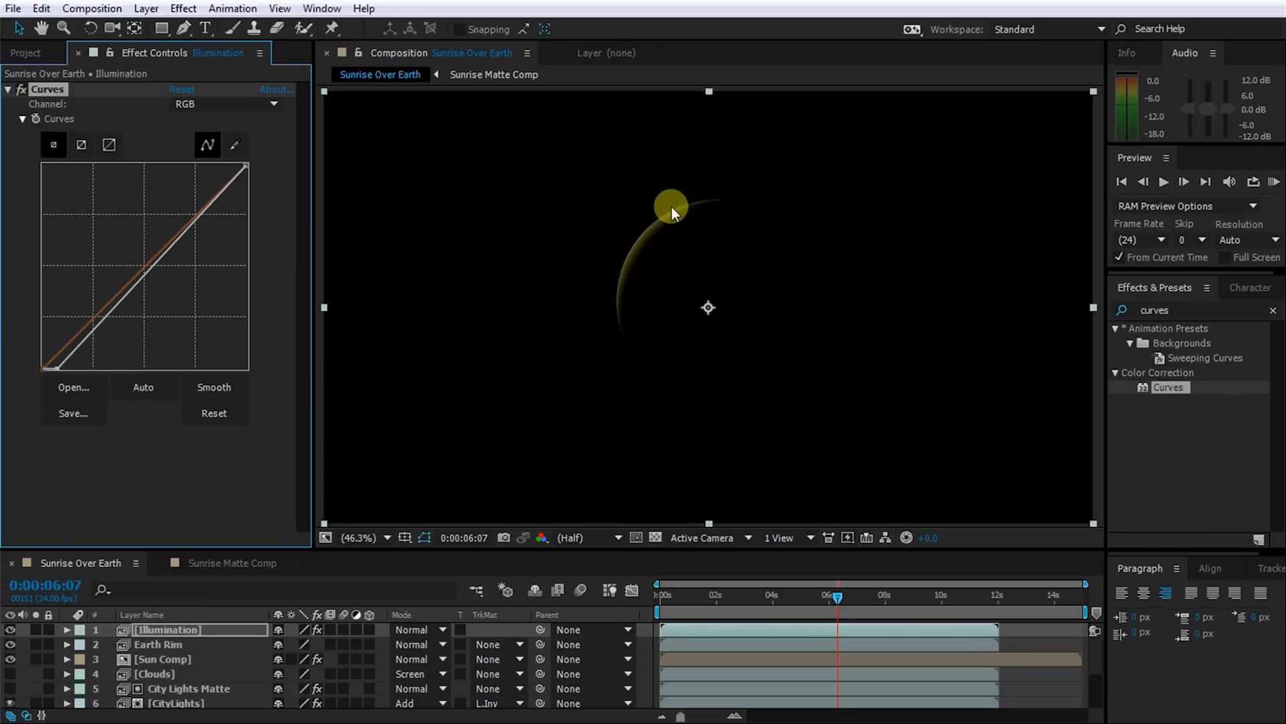
{"action": "left_click_drag", "start_coordinate": [839, 596], "coordinate": [885, 596]}
{"action": "left_click_drag", "start_coordinate": [57, 367], "coordinate": [90, 382]}
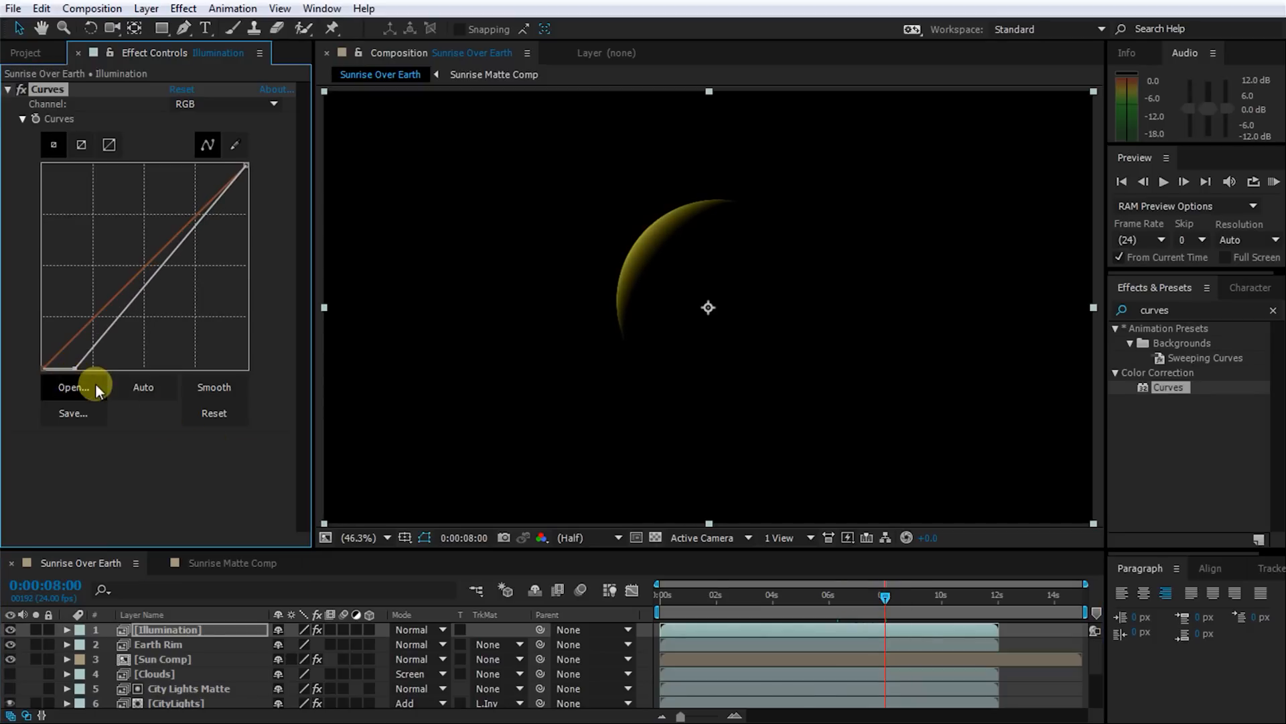
Set the Earth Rim layer's track matte to Luma using Illumination.
{"action": "left_click", "coordinate": [214, 644]}
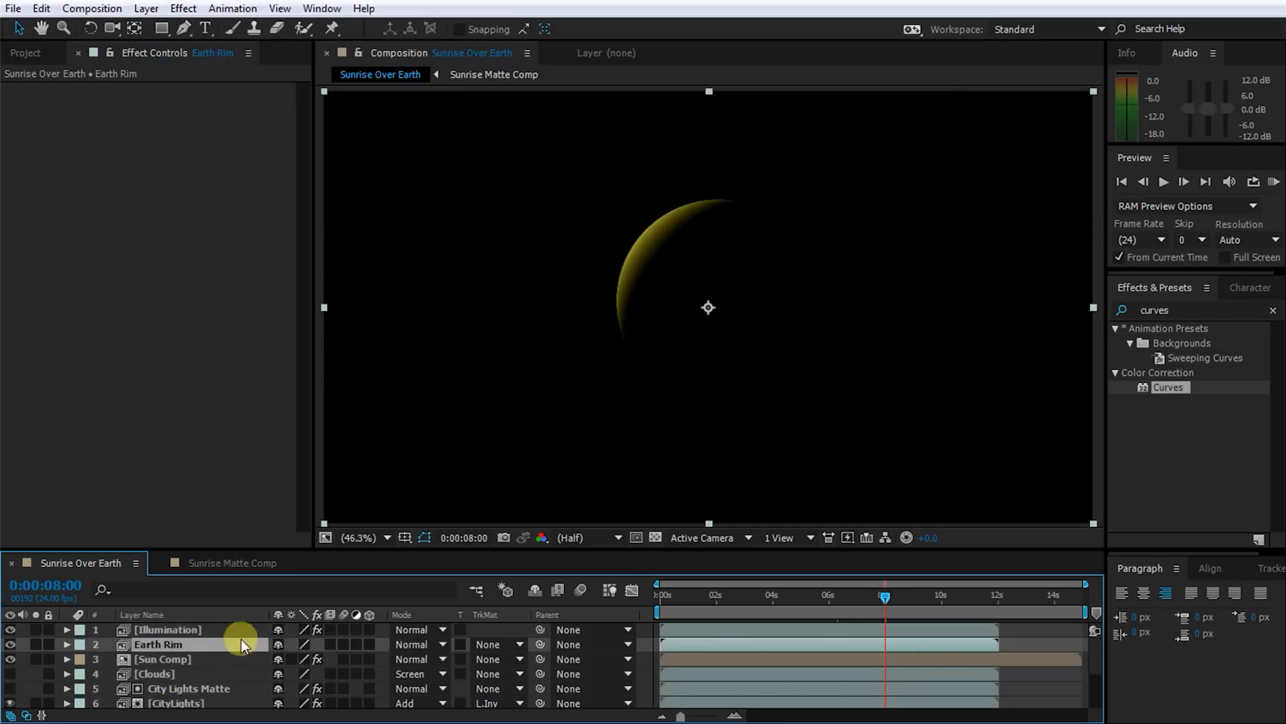
{"action": "left_click", "coordinate": [501, 640]}
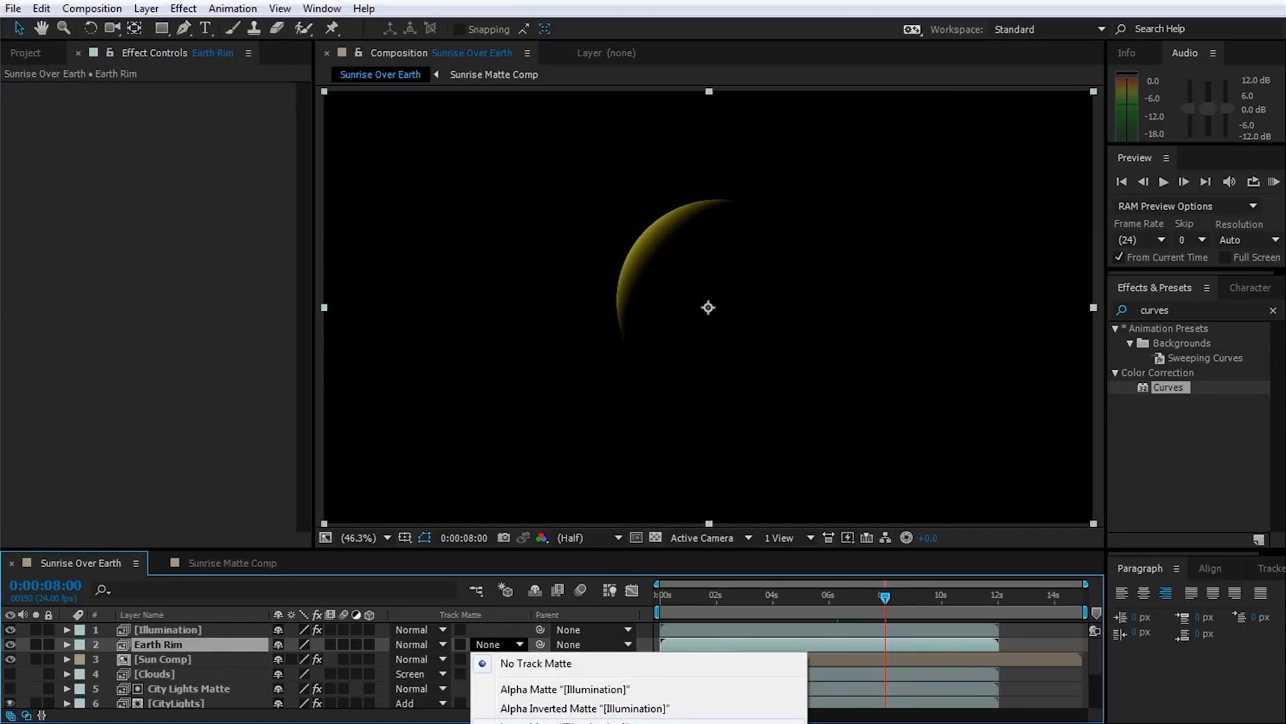
{"action": "left_click", "coordinate": [536, 721]}
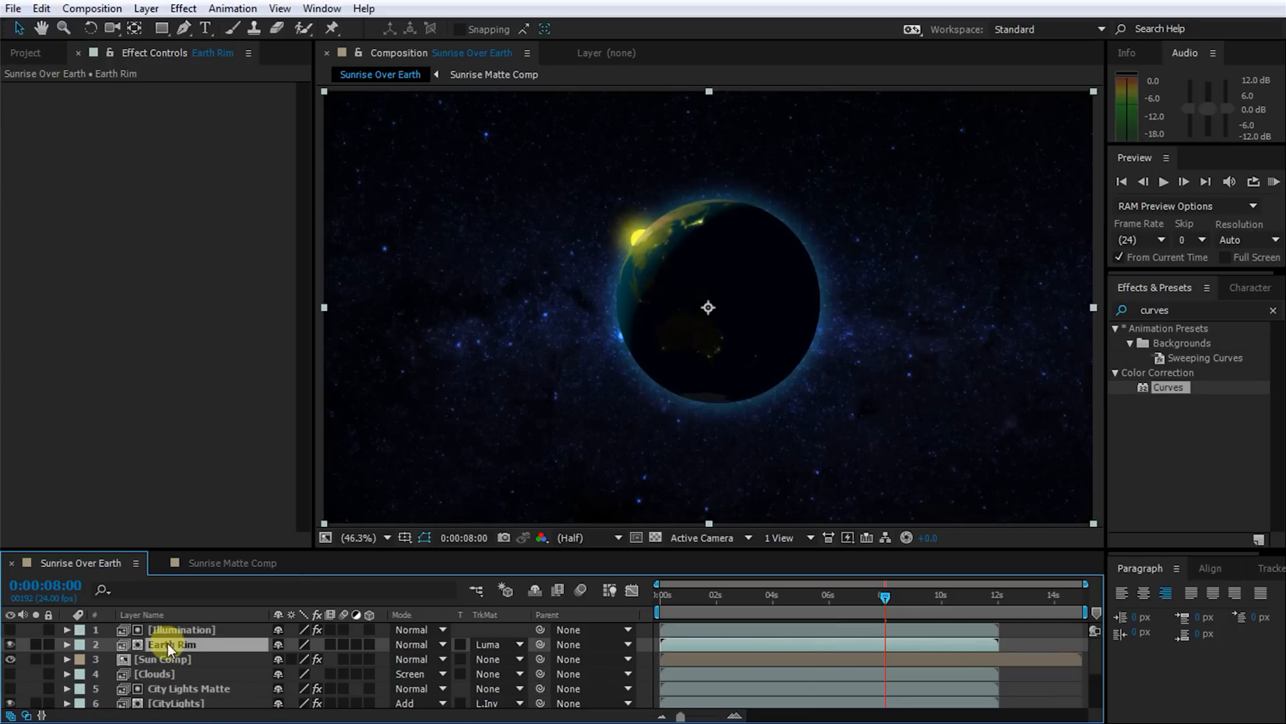
Pre-compose the Illumination and Earth Rim layers as Earth Rim Comp, moving all attributes into the new composition.
{"action": "left_click", "coordinate": [201, 631], "text": "shift"}
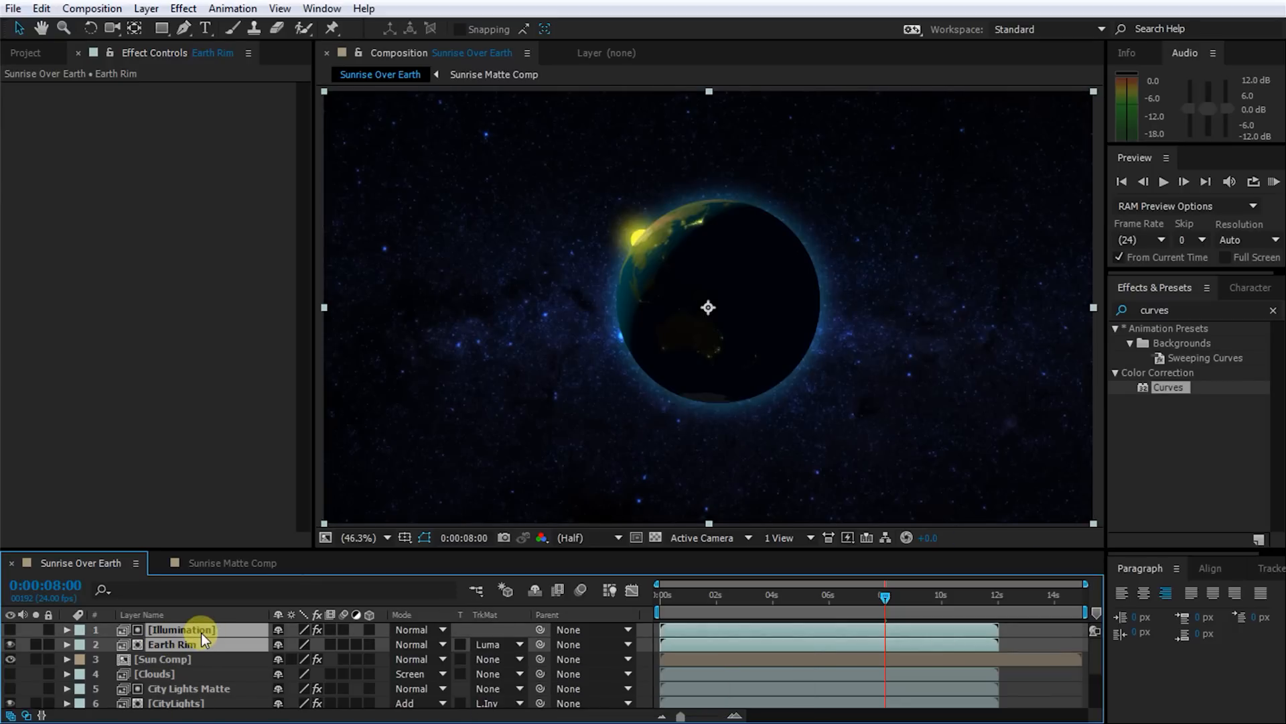
{"action": "key", "text": "ctrl+shift+c"}
{"action": "type", "text": "Earth Rim Comp"}
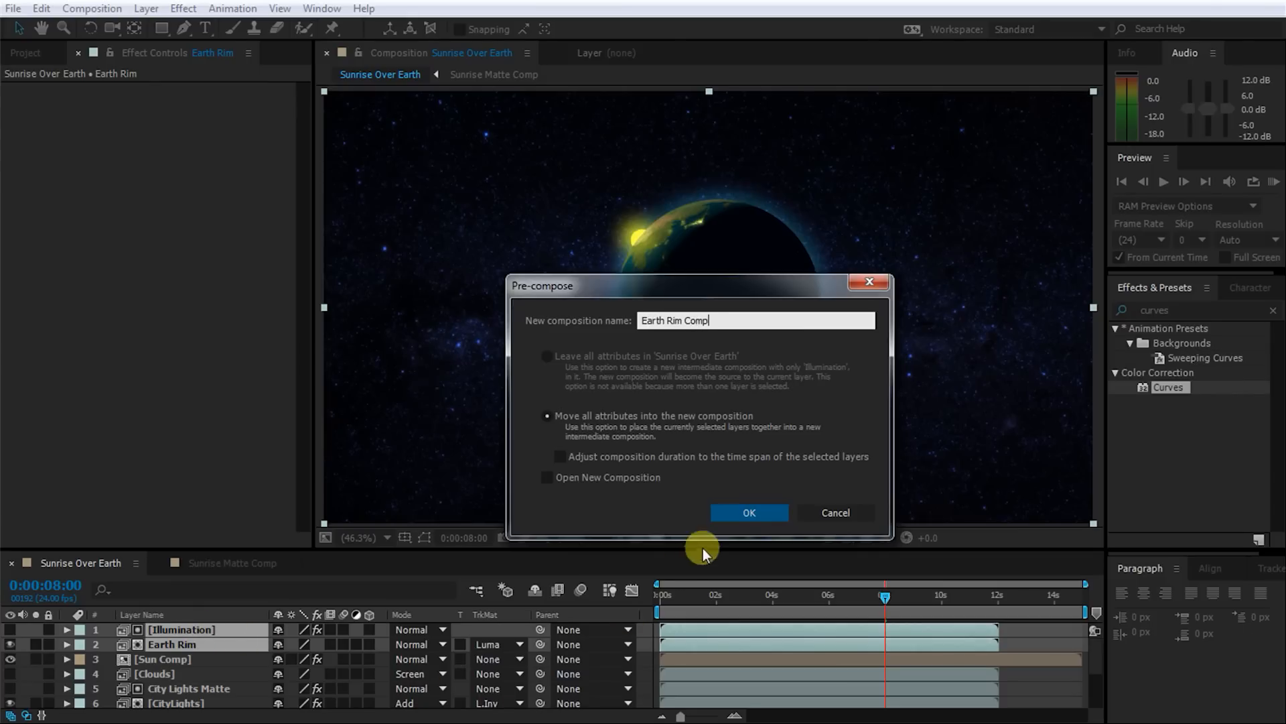
{"action": "left_click", "coordinate": [748, 513]}
Apply Stylize Glow to Earth Rim Comp with threshold 17.6%, radius 39 and intensity 1.1, and preview the animation from 0:00:03:08.
{"action": "left_click", "coordinate": [1192, 310]}
{"action": "type", "text": "glow"}
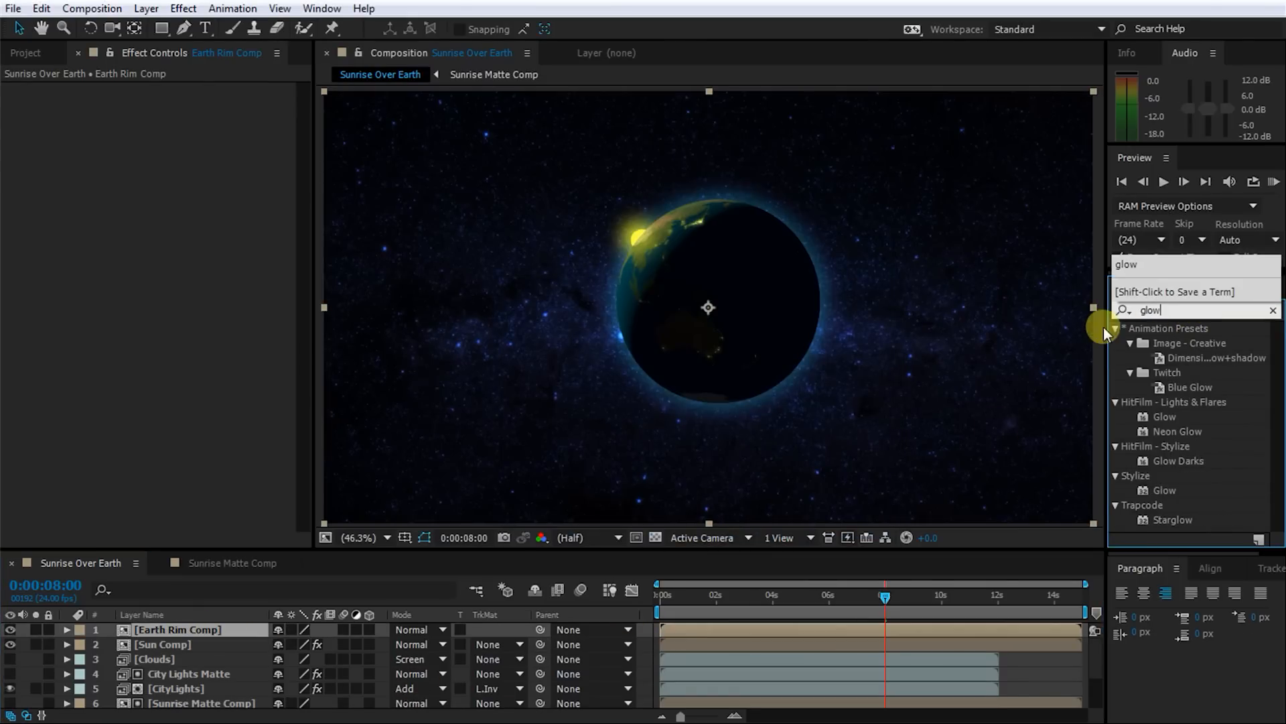
{"action": "double_click", "coordinate": [1163, 489]}
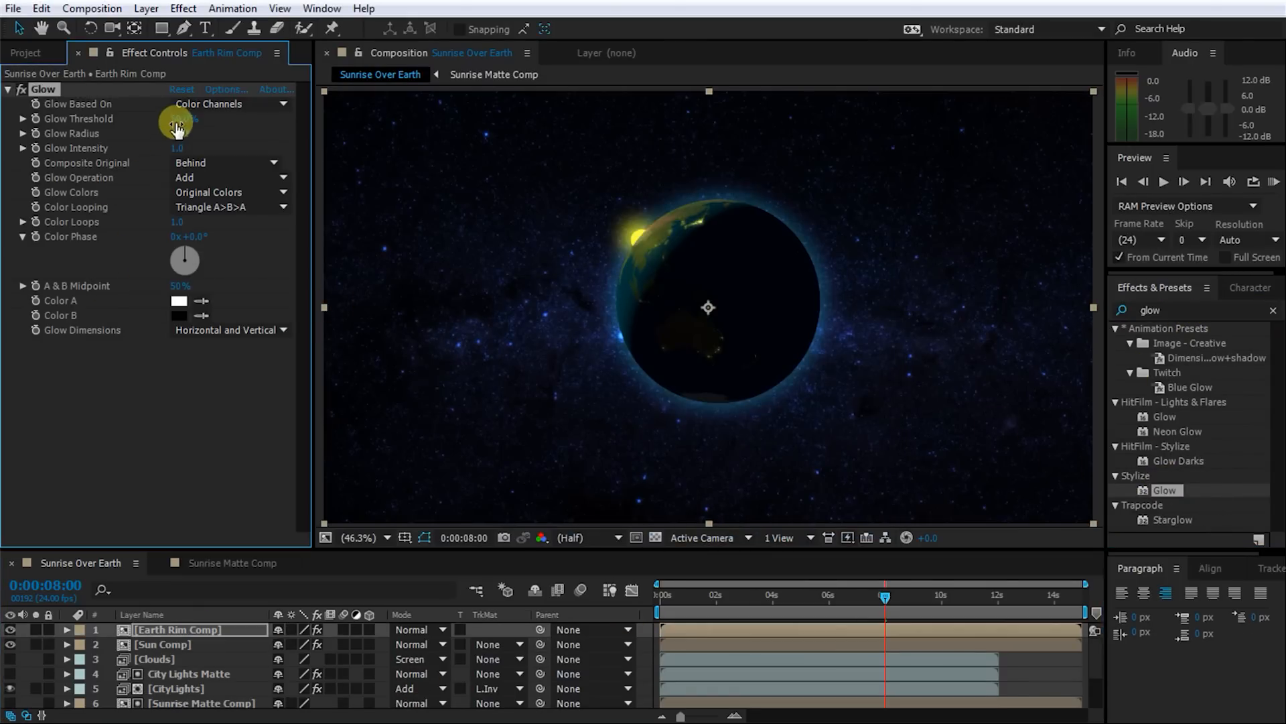
{"action": "left_click_drag", "start_coordinate": [177, 119], "coordinate": [215, 163]}
{"action": "left_click_drag", "start_coordinate": [887, 598], "coordinate": [754, 597]}
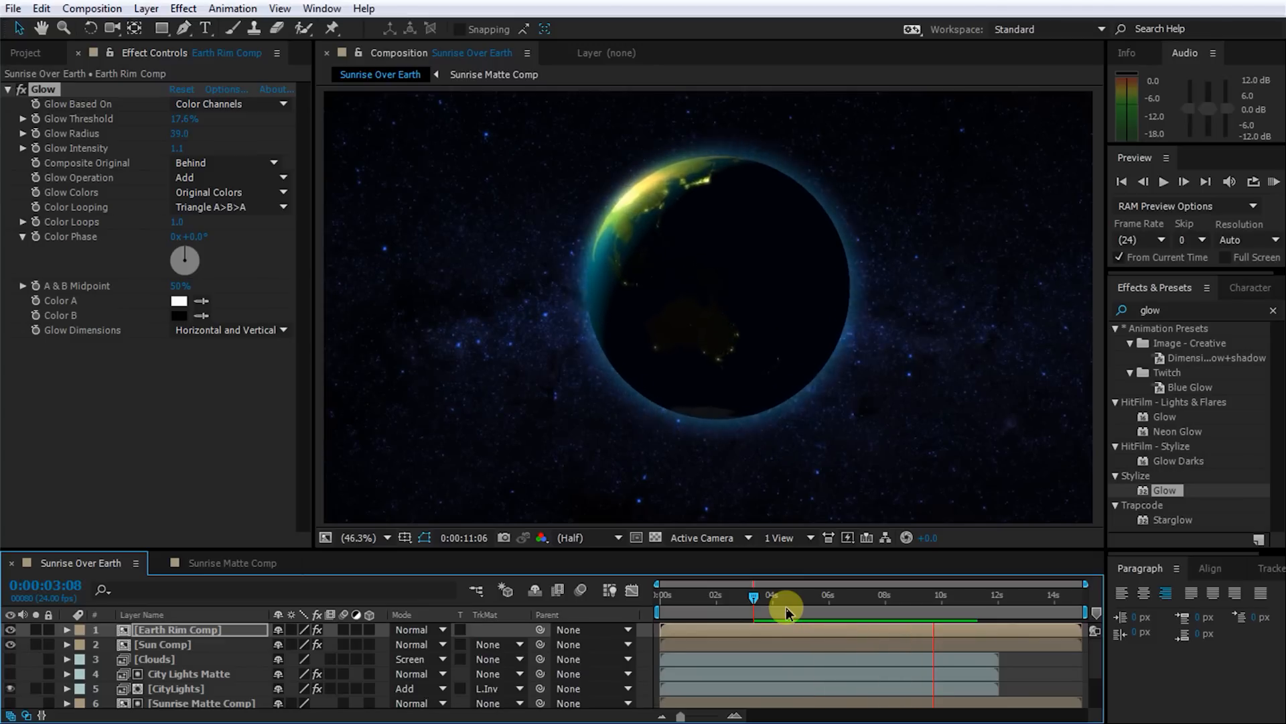
Stop the preview, make the Clouds layer visible again and check the composite back to 0:00:06:07.
{"action": "key", "text": "space"}
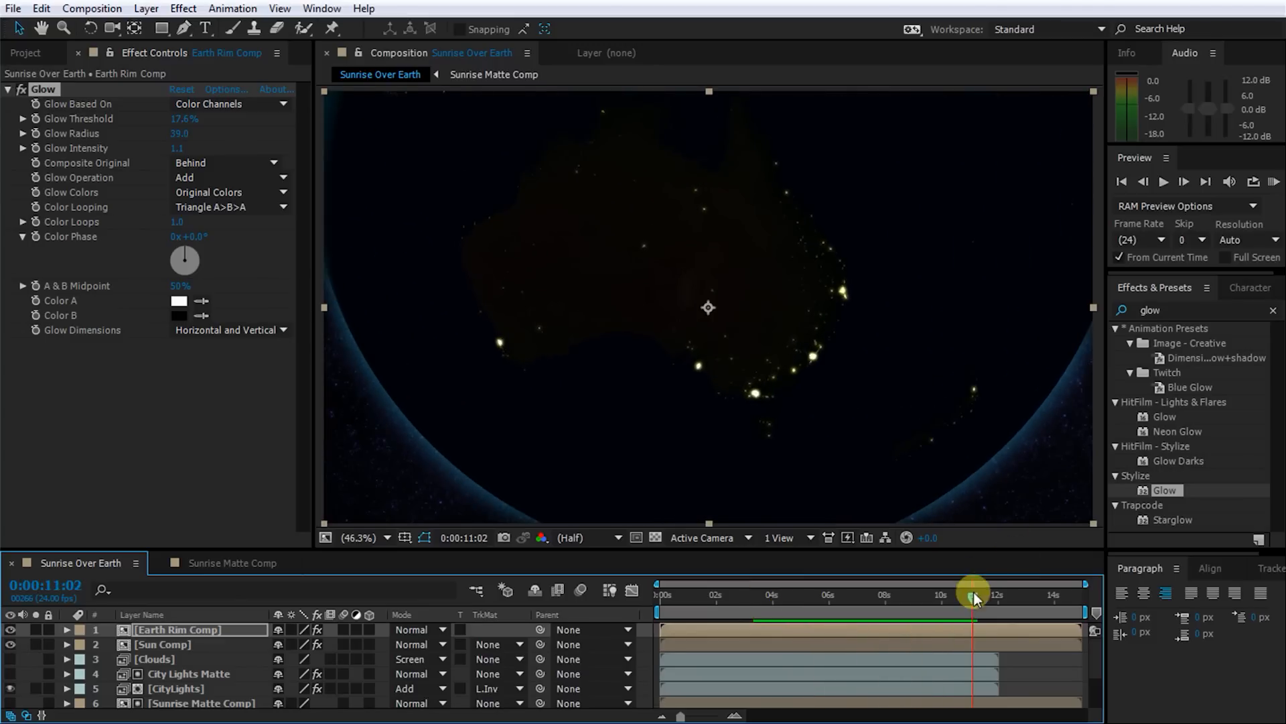
{"action": "left_click_drag", "start_coordinate": [975, 593], "coordinate": [968, 602]}
{"action": "left_click", "coordinate": [158, 644]}
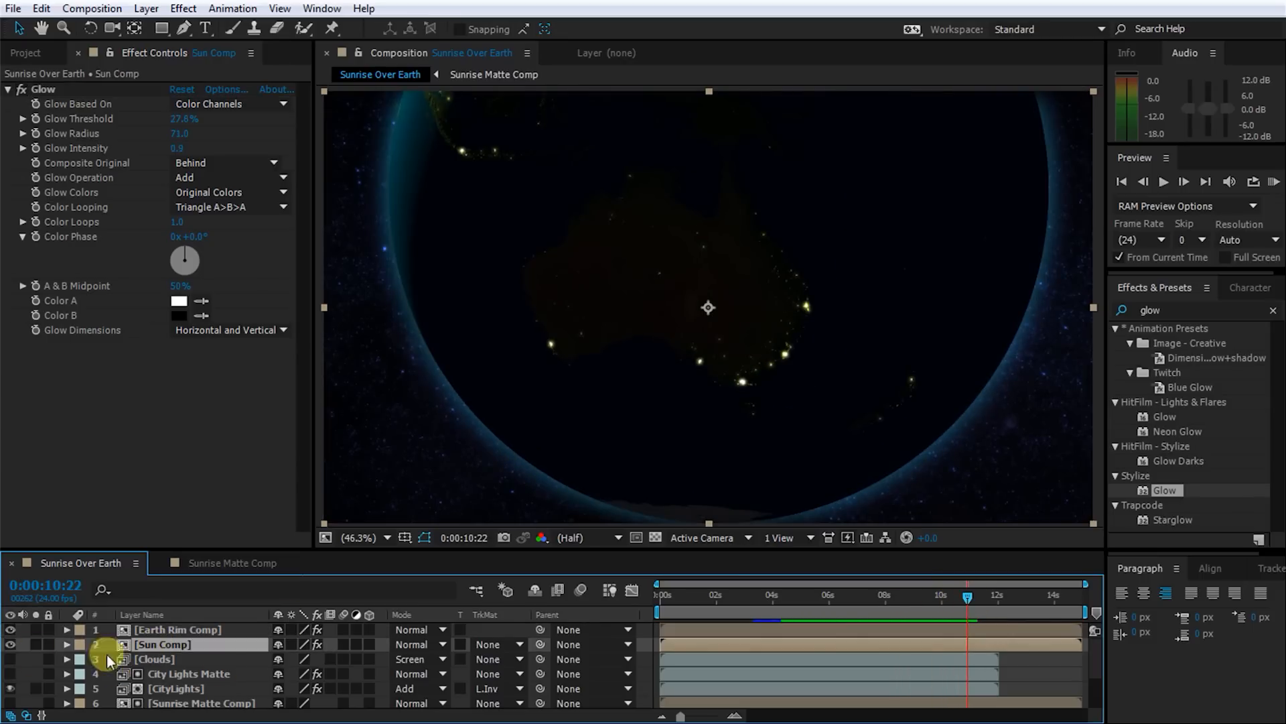
{"action": "left_click", "coordinate": [11, 658]}
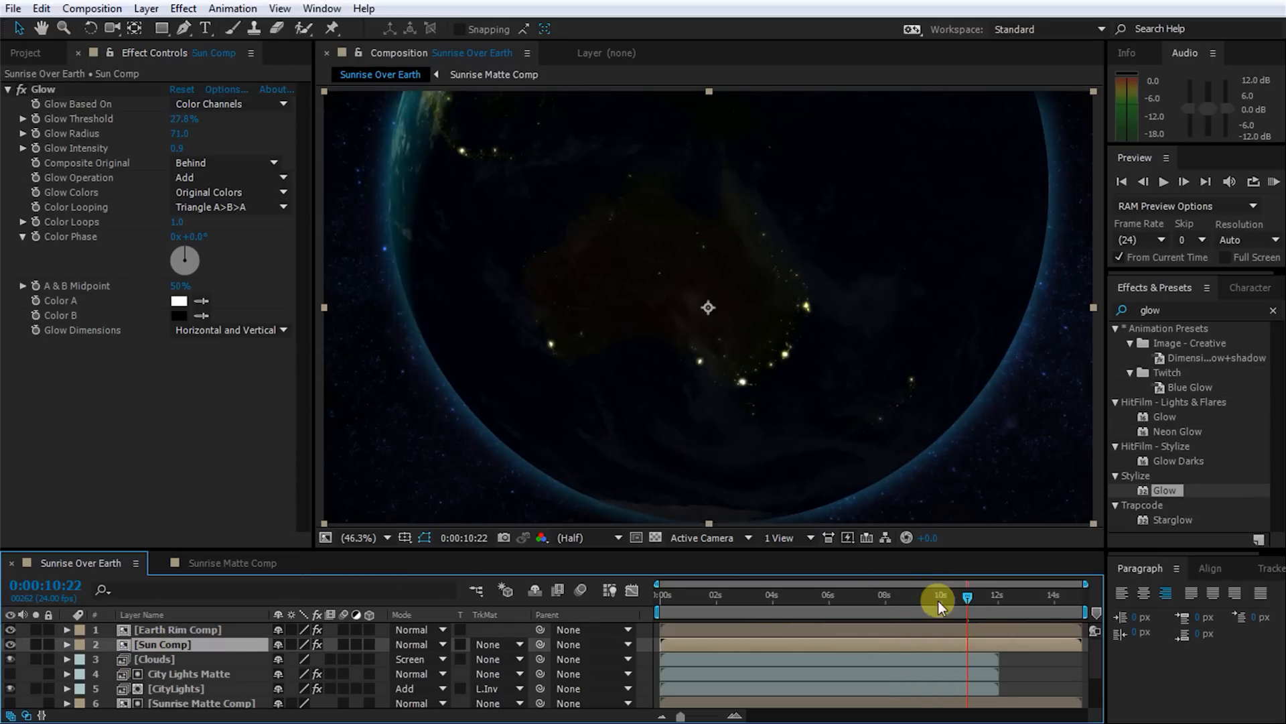
{"action": "left_click_drag", "start_coordinate": [955, 596], "coordinate": [836, 604]}
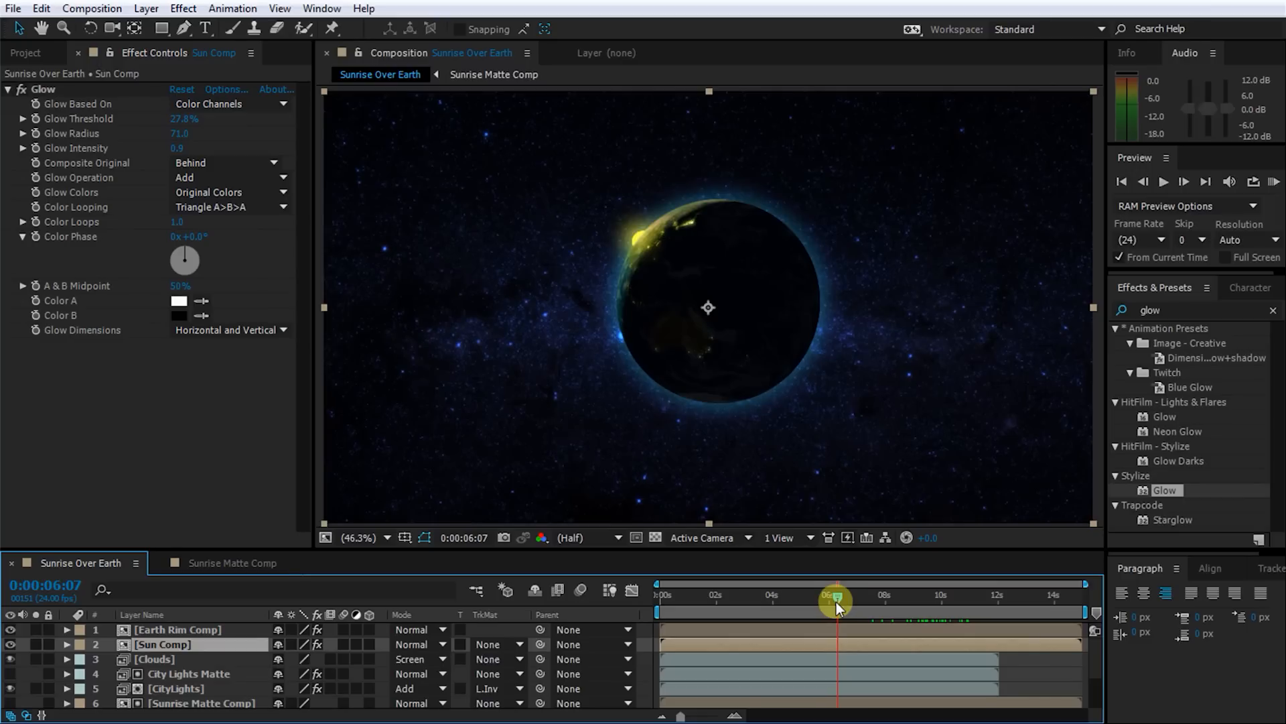
Create a black 1920 x 1080 px solid named Optical Flares and place it above Earth Rim Comp.
{"action": "right_click", "coordinate": [644, 661]}
{"action": "mouse_move", "coordinate": [721, 483]}
{"action": "left_click", "coordinate": [912, 524]}
{"action": "type", "text": "Optical Flares"}
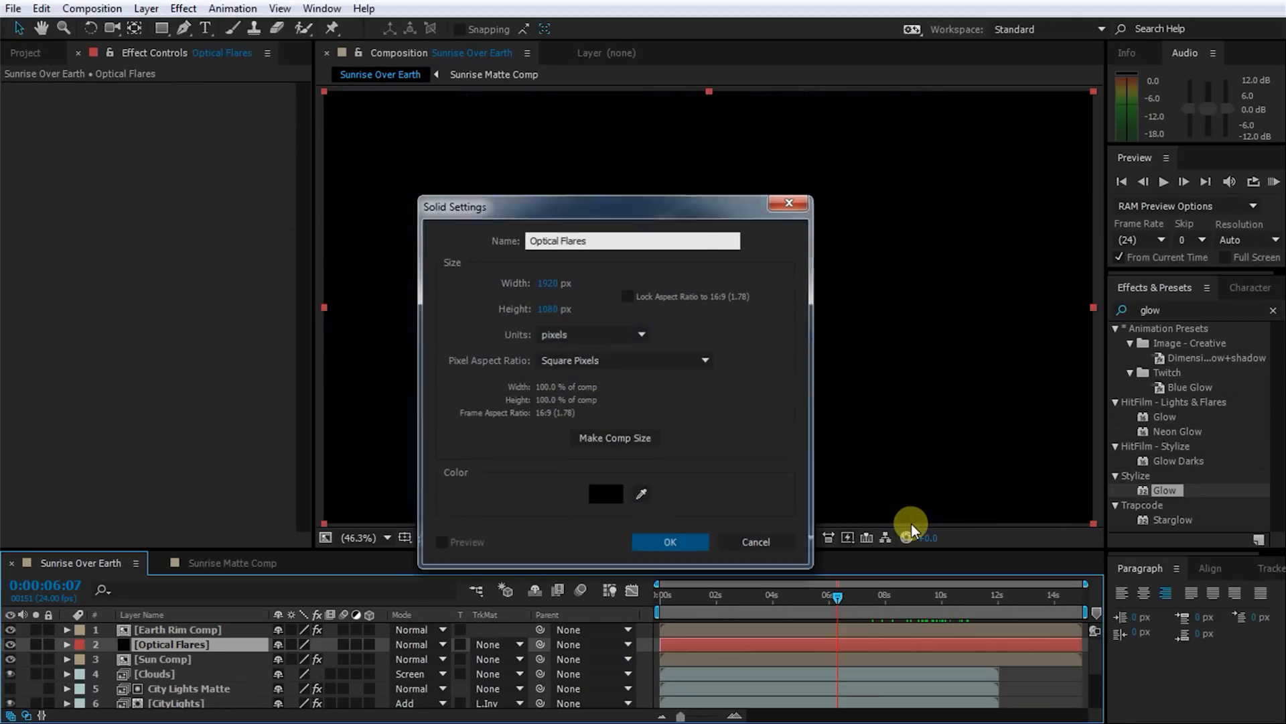
{"action": "key", "text": "Return"}
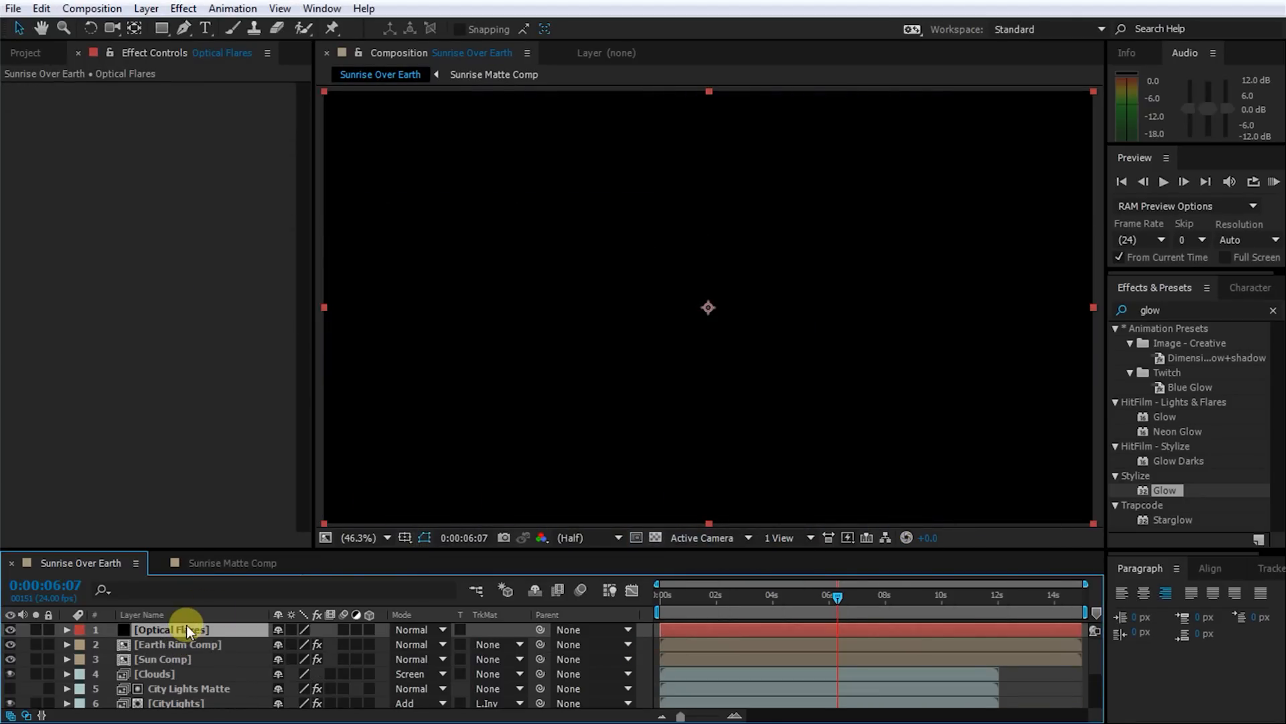
Find the Video Copilot Optical Flares effect and apply it to the Optical Flares solid.
{"action": "left_click", "coordinate": [1177, 310]}
{"action": "type", "text": "optical"}
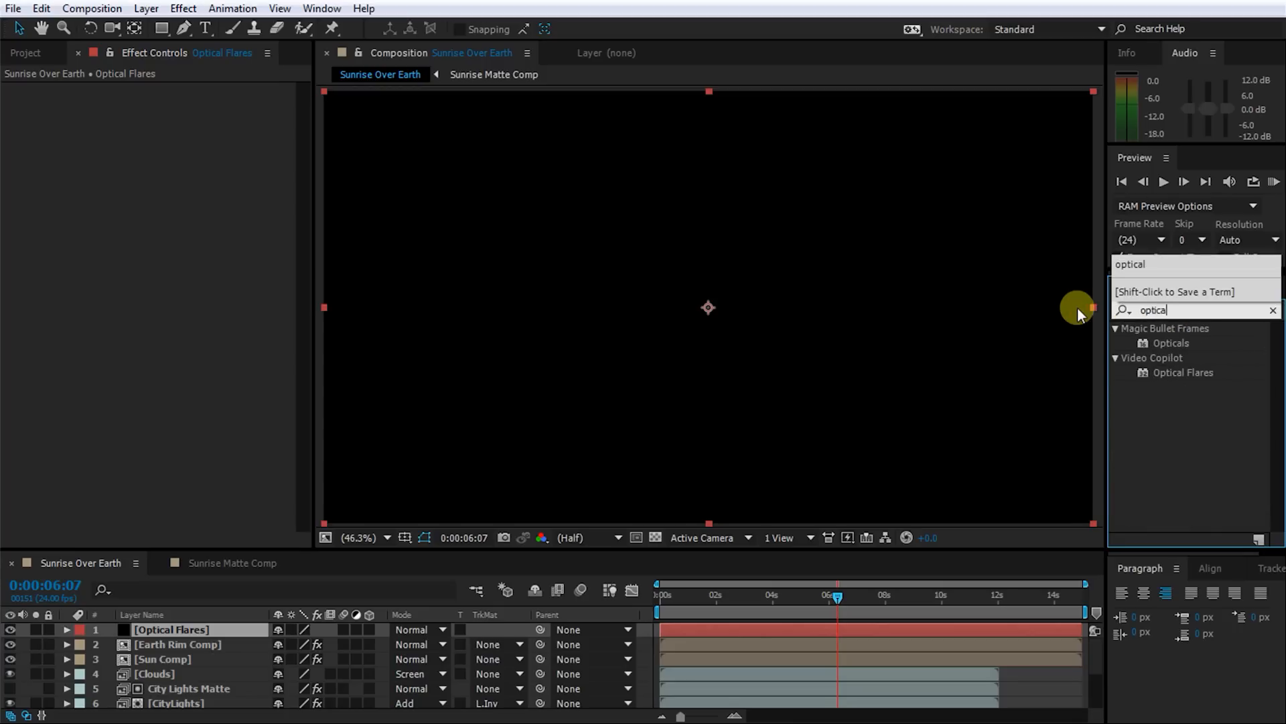
{"action": "double_click", "coordinate": [1178, 372]}
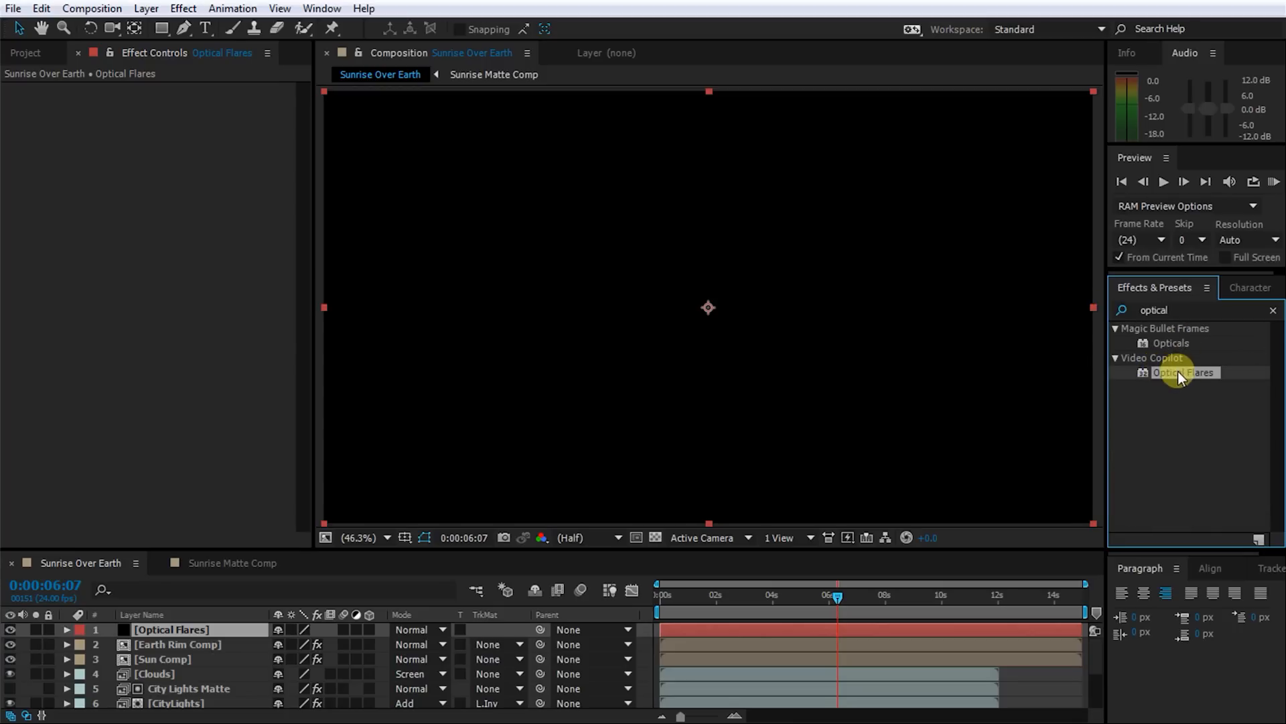
Set the solid's blend mode to Add, place the flare on the sun at about 785.5, 369.4 and its center at about 1368.2, 732.2.
{"action": "left_click", "coordinate": [434, 629]}
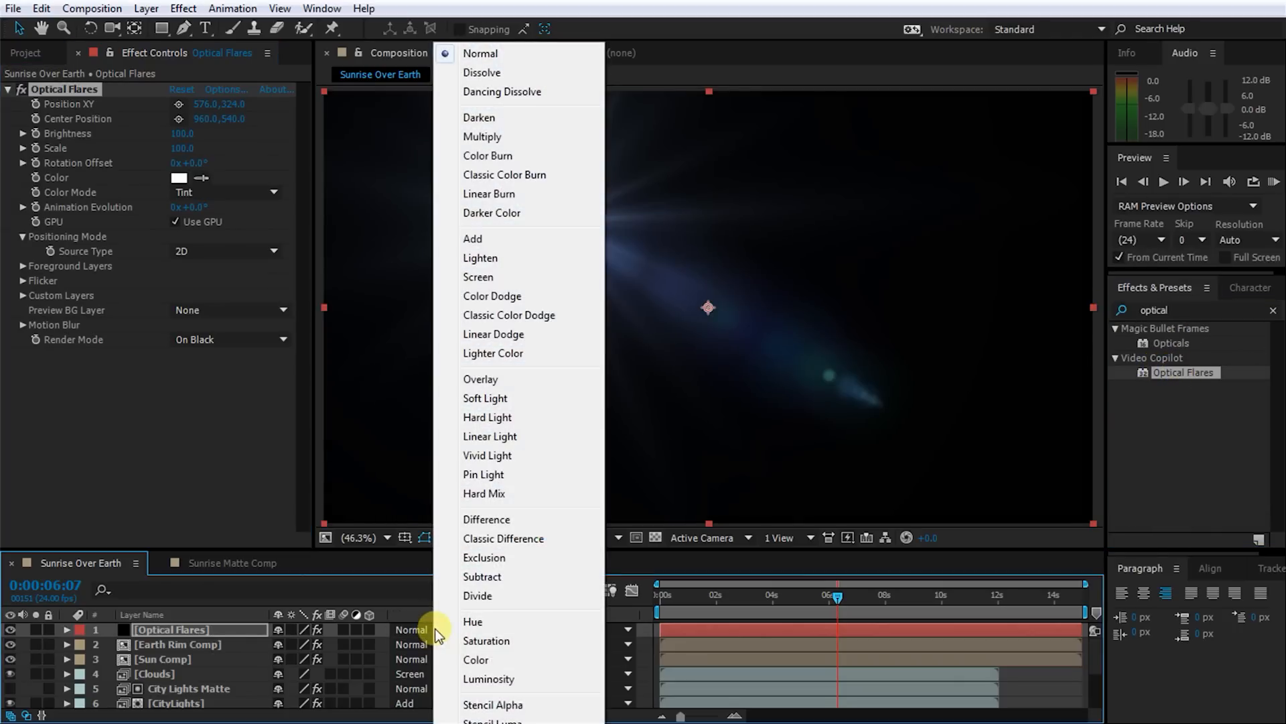
{"action": "left_click", "coordinate": [478, 243]}
{"action": "left_click_drag", "start_coordinate": [556, 221], "coordinate": [638, 240]}
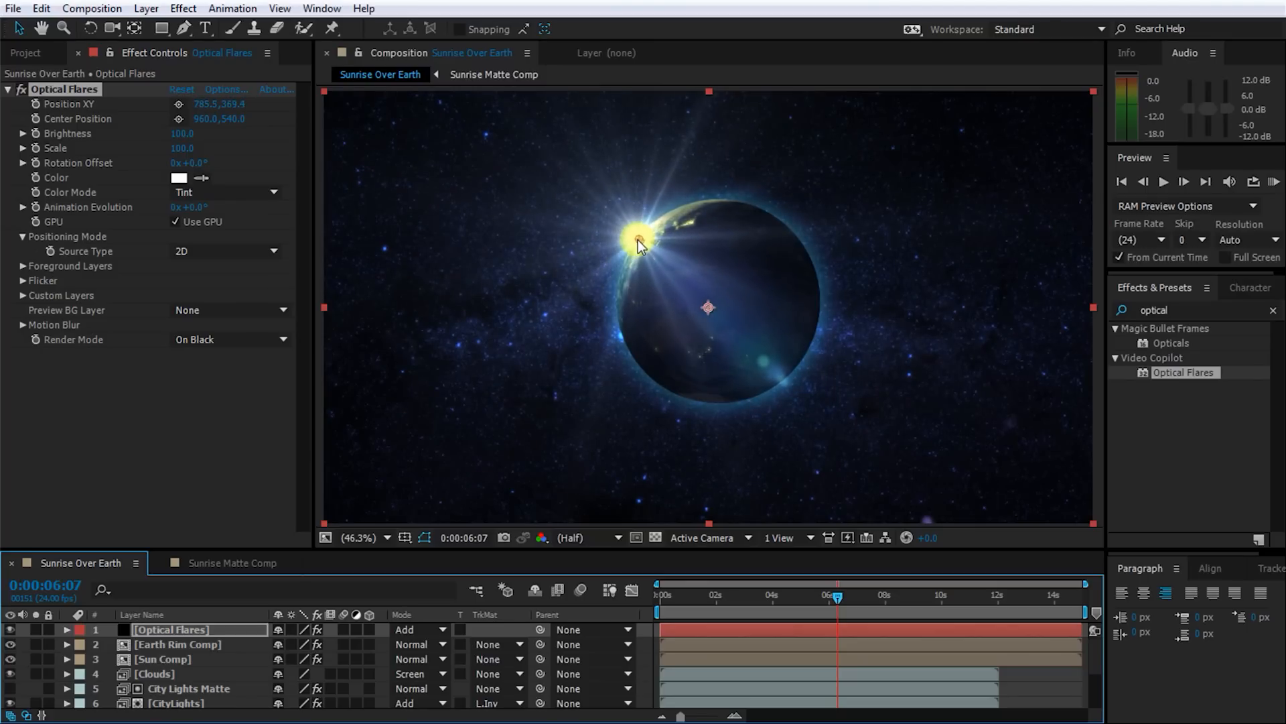
{"action": "left_click_drag", "start_coordinate": [709, 305], "coordinate": [874, 382]}
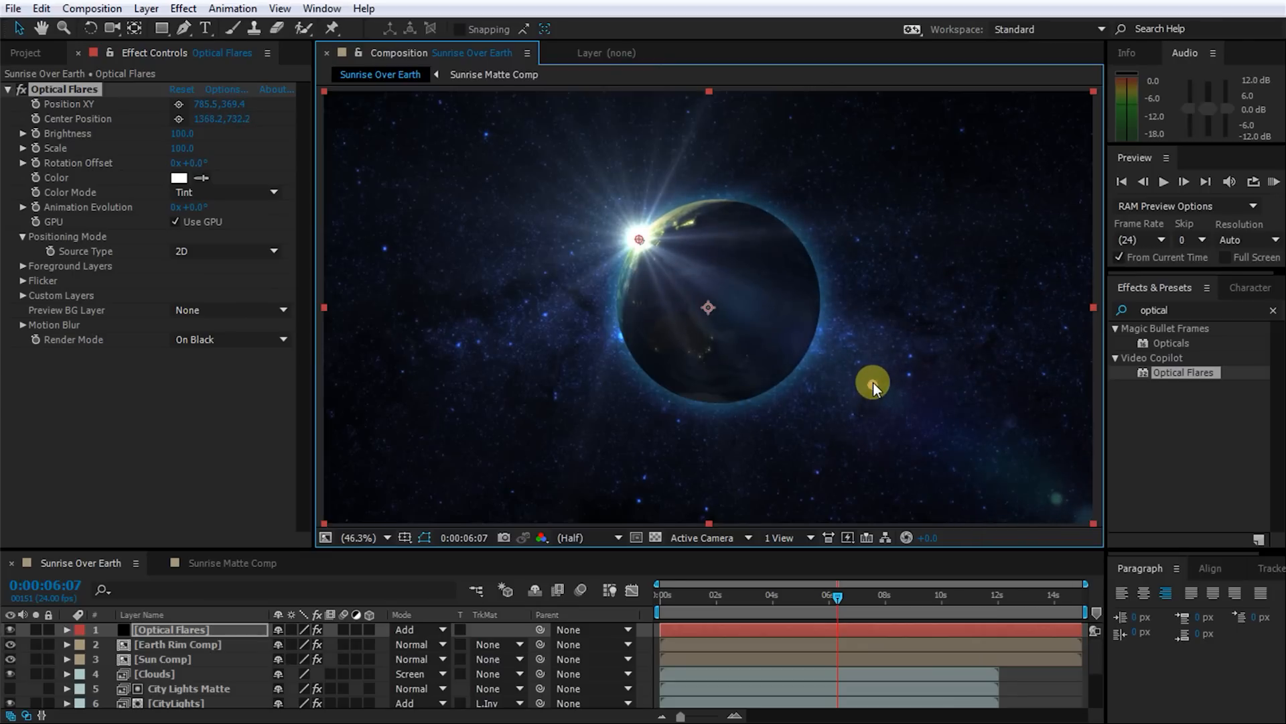
Load the Rim_Light preset from the Natural Flares presets in the Optical Flares options and accept it.
{"action": "left_click", "coordinate": [221, 90]}
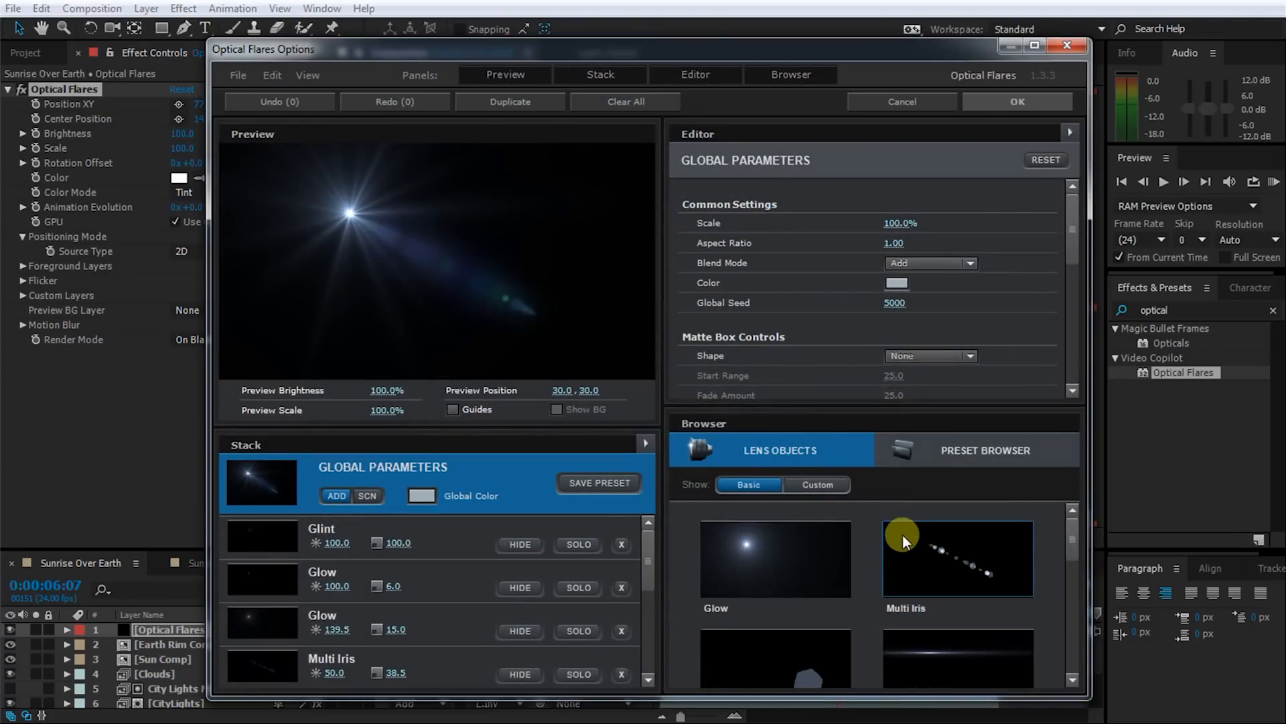
{"action": "left_click", "coordinate": [952, 449]}
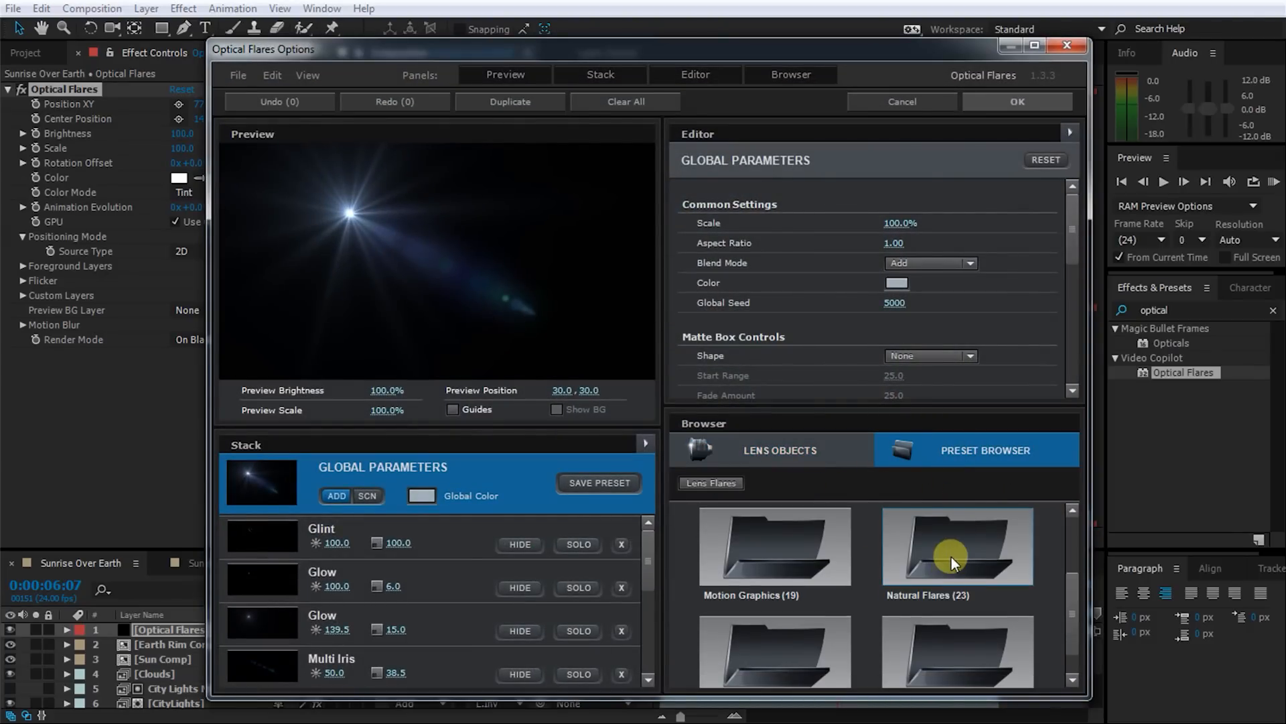
{"action": "left_click", "coordinate": [952, 553]}
{"action": "scroll", "coordinate": [787, 577], "scroll_direction": "down", "scroll_amount": 8}
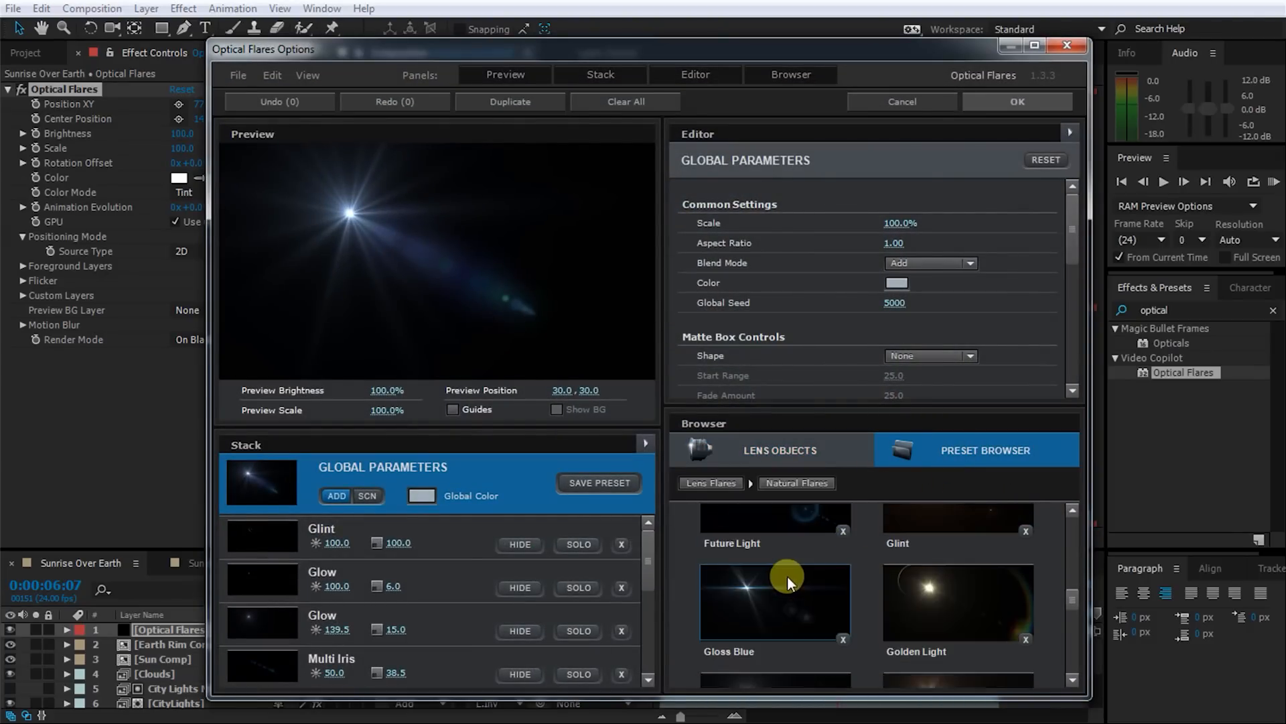
{"action": "left_click", "coordinate": [779, 643]}
{"action": "scroll", "coordinate": [801, 613], "scroll_direction": "down", "scroll_amount": 1}
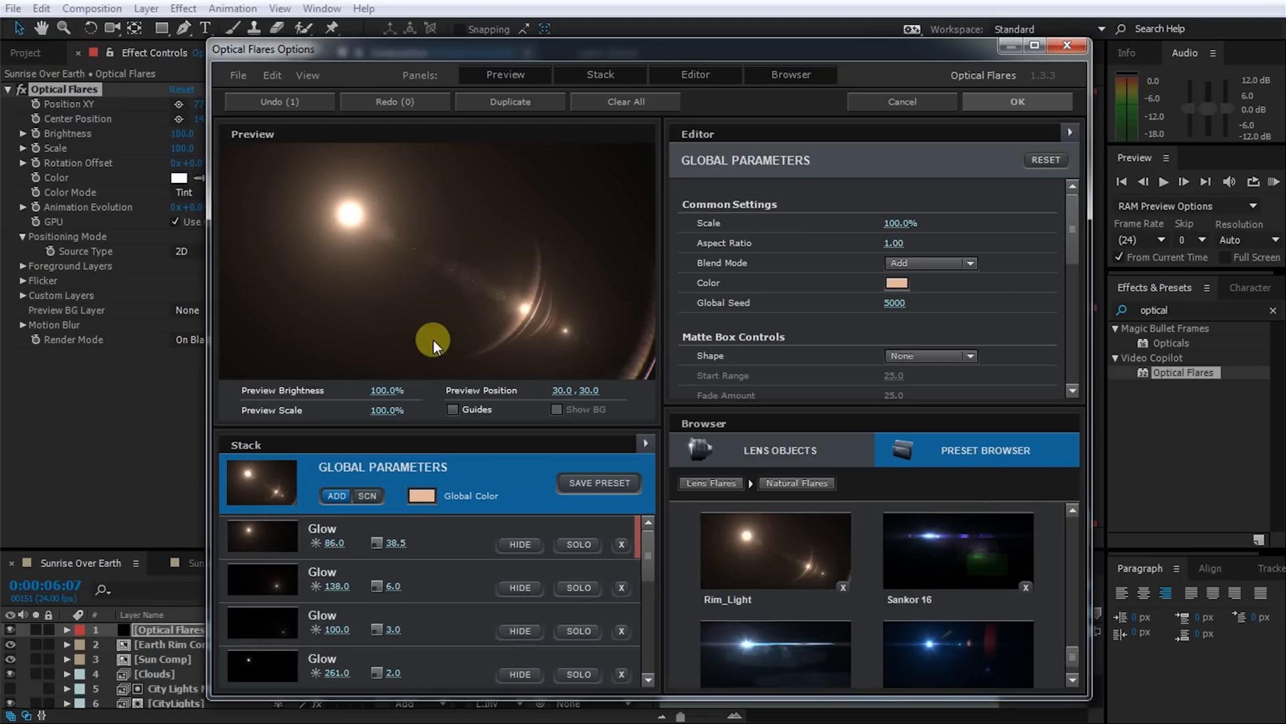
{"action": "left_click", "coordinate": [1032, 101]}
Move the flare's center position to about 1072.3, 537.8, set its scale to 50 and check it against the moving sun.
{"action": "left_click_drag", "start_coordinate": [945, 325], "coordinate": [754, 308]}
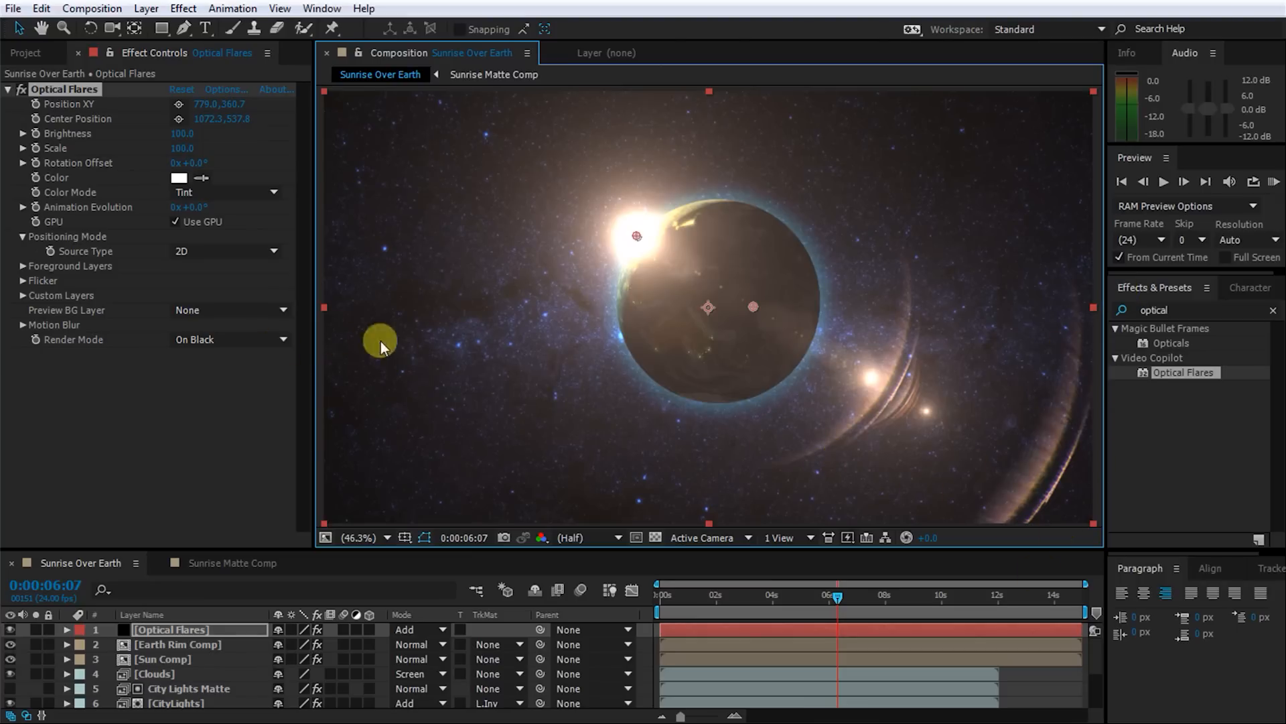
{"action": "left_click_drag", "start_coordinate": [180, 148], "coordinate": [165, 148]}
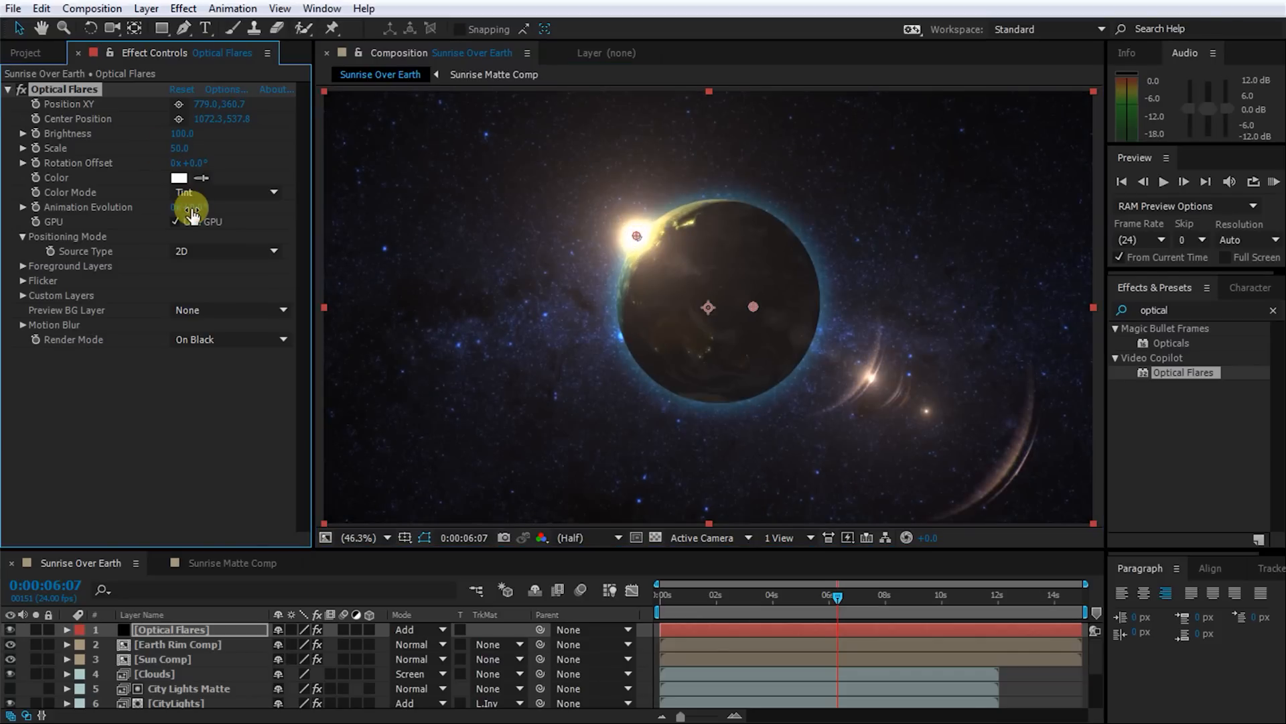
{"action": "left_click_drag", "start_coordinate": [831, 599], "coordinate": [935, 599]}
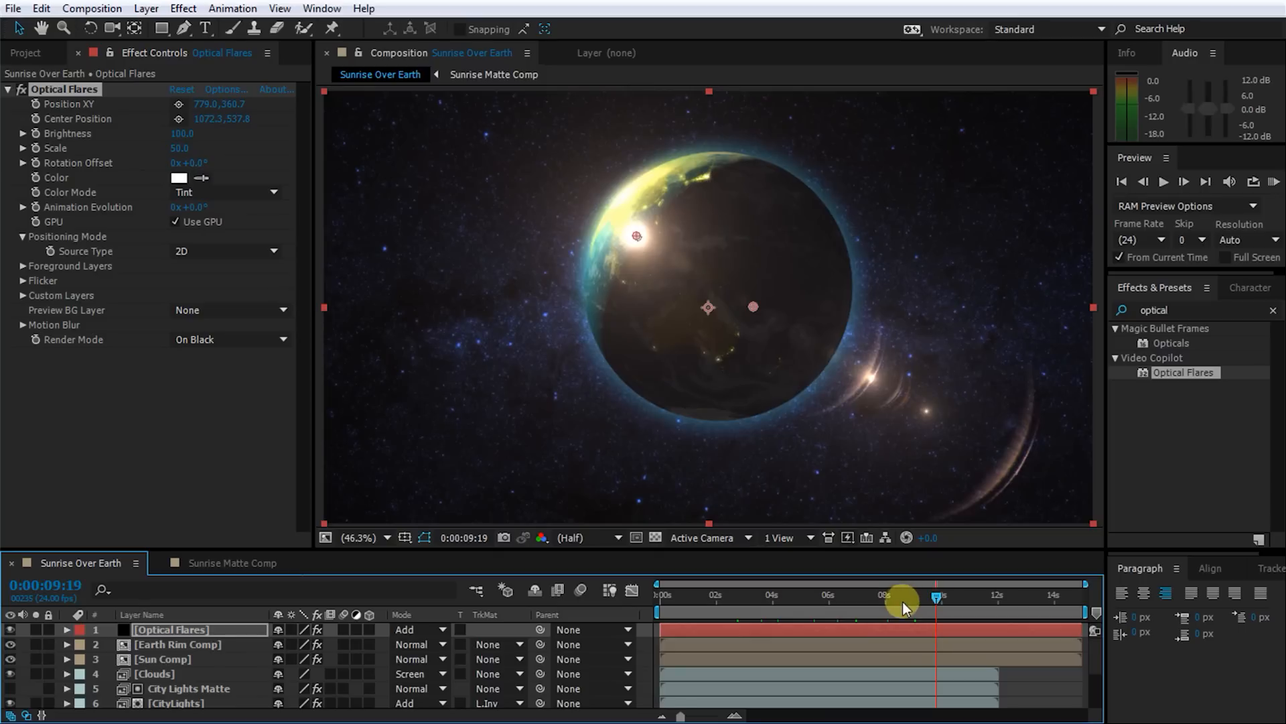
{"action": "left_click", "coordinate": [592, 168]}
{"action": "left_click_drag", "start_coordinate": [935, 603], "coordinate": [847, 598]}
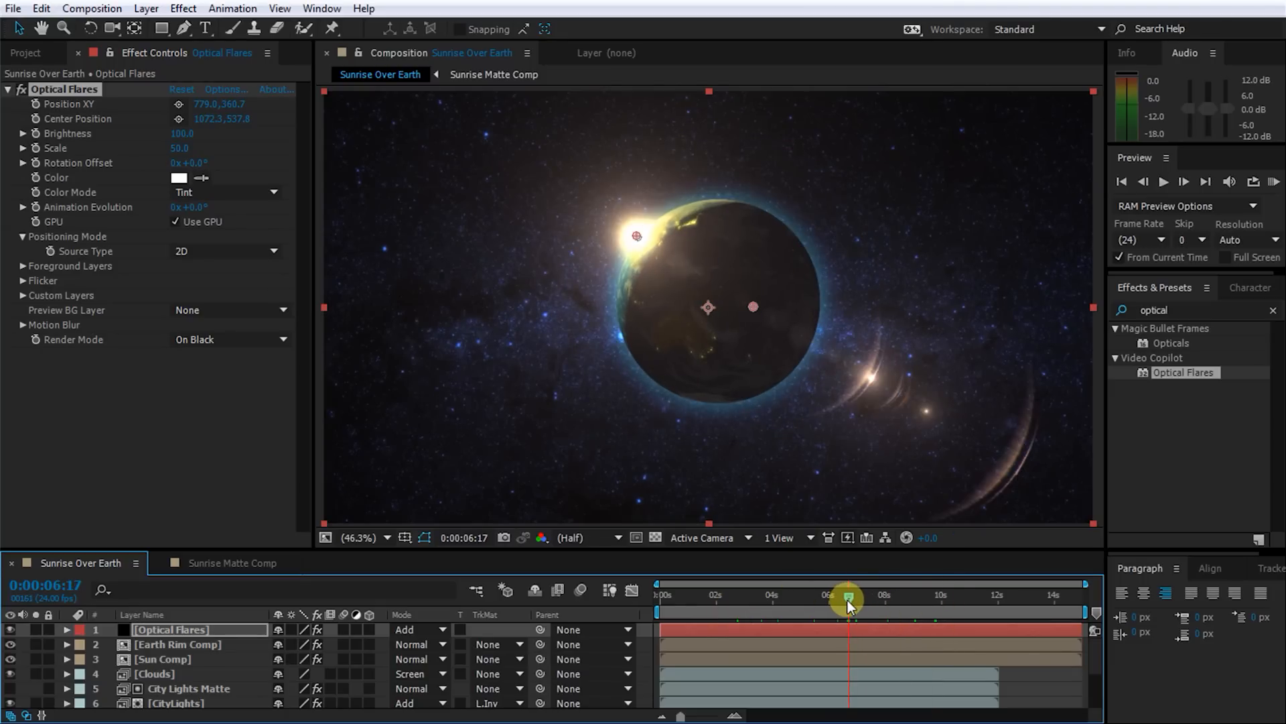
With the flare temporarily hidden, align it to the Earth's edge at about 781.0, 368.7 and keyframe its Scale at 0 at 0:00:03:20.
{"action": "left_click", "coordinate": [22, 90]}
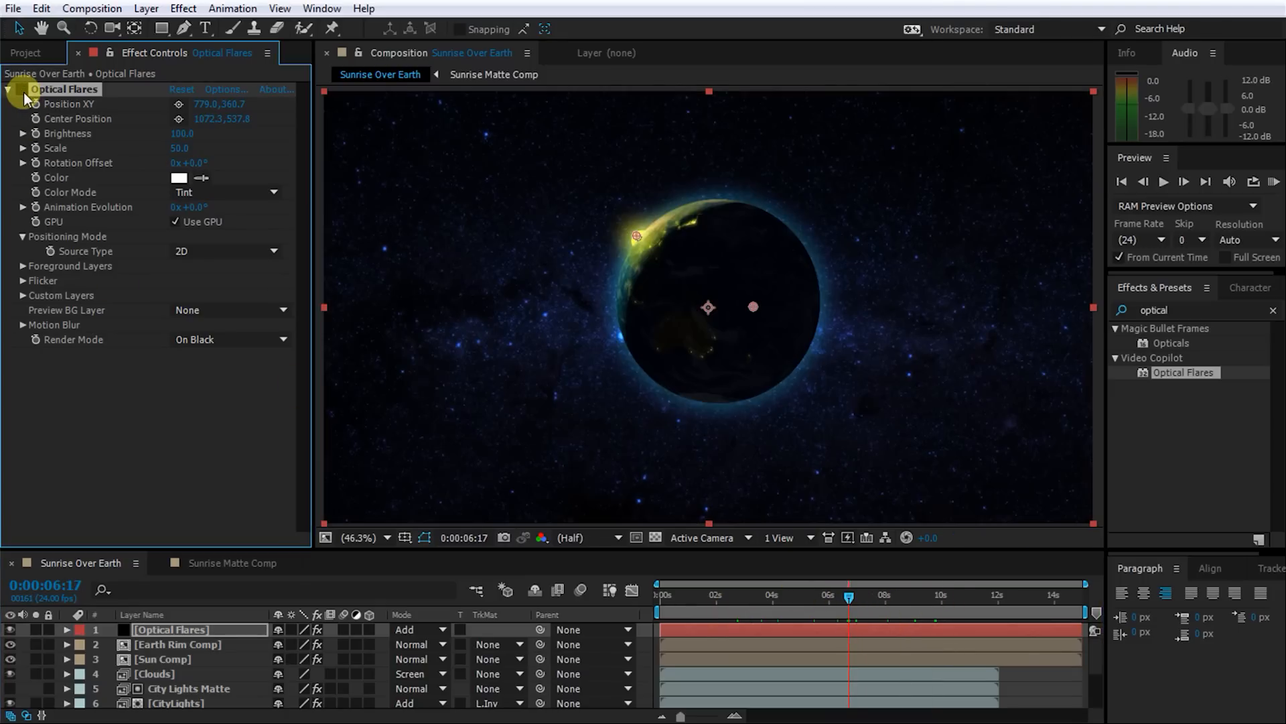
{"action": "left_click_drag", "start_coordinate": [844, 594], "coordinate": [768, 593]}
{"action": "scroll", "coordinate": [643, 227], "scroll_direction": "up", "scroll_amount": 3}
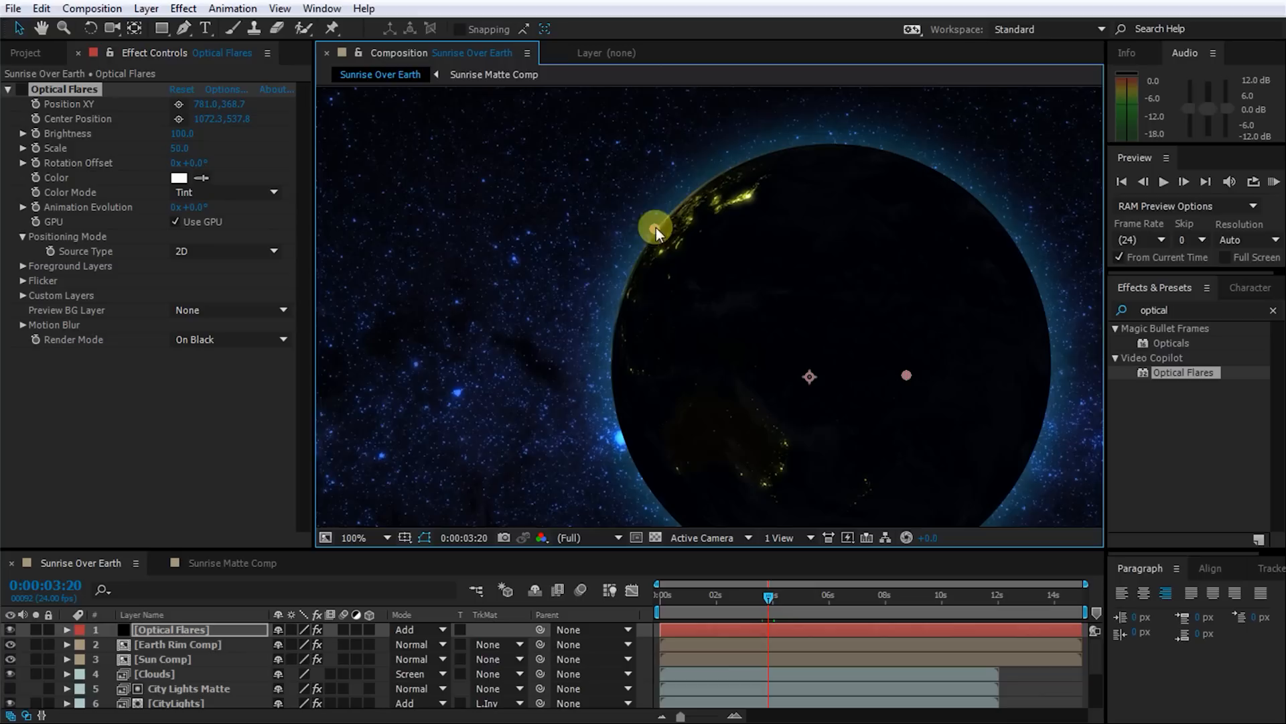
{"action": "left_click", "coordinate": [21, 90]}
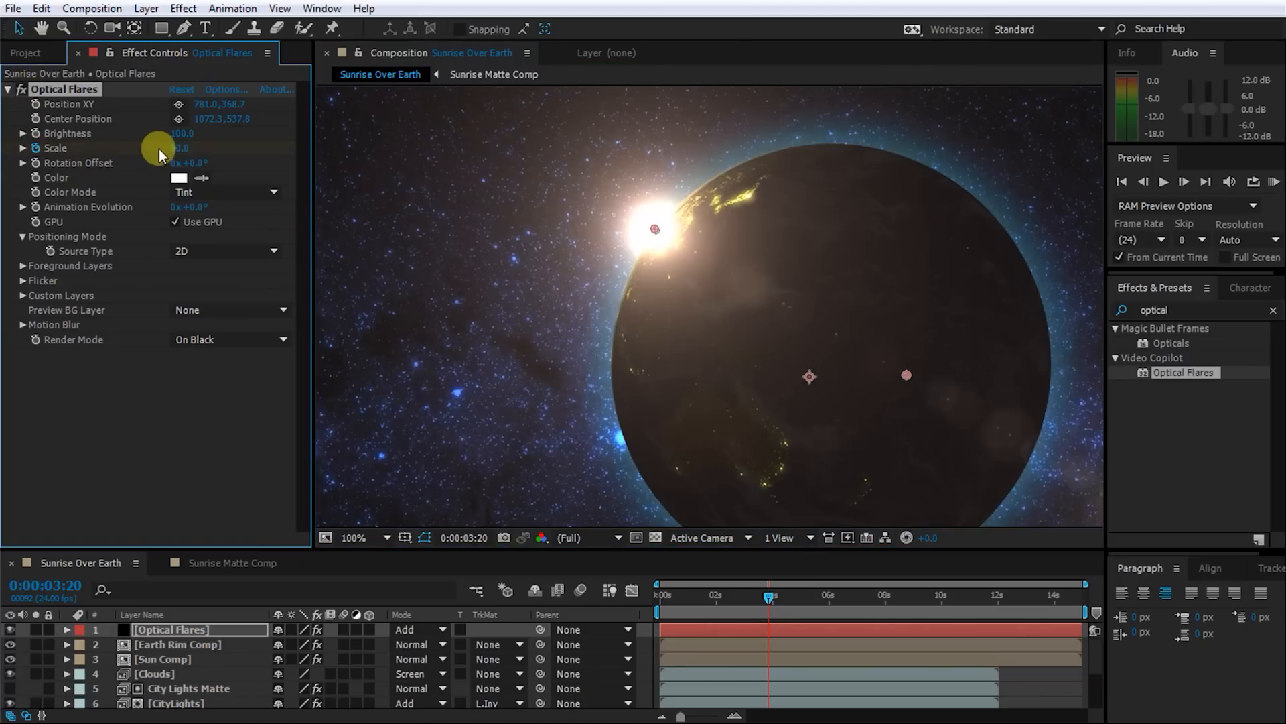
{"action": "left_click_drag", "start_coordinate": [172, 148], "coordinate": [135, 150]}
At 0:00:05:00, nudge the flare to about 782.0, 367.7, keyframe its Scale at 30 and preview the flare's growth from 0:00:03:16.
{"action": "key", "text": "space"}
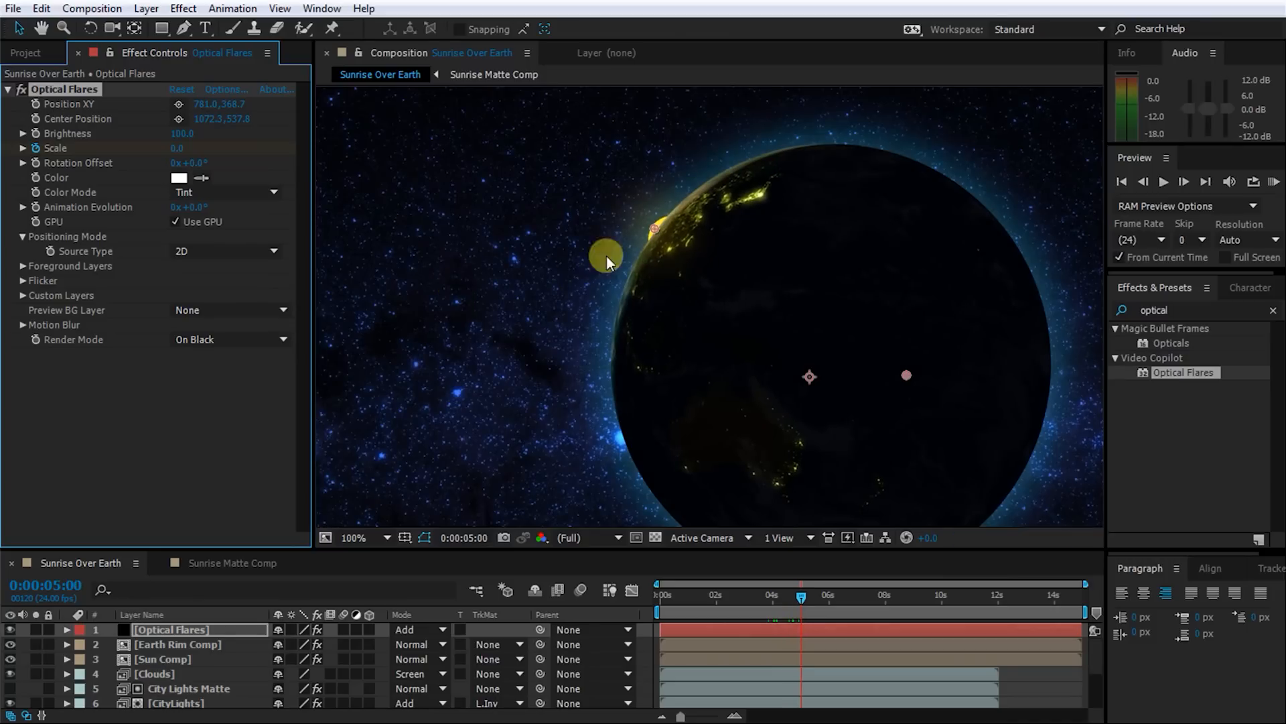
{"action": "left_click_drag", "start_coordinate": [657, 228], "coordinate": [650, 239]}
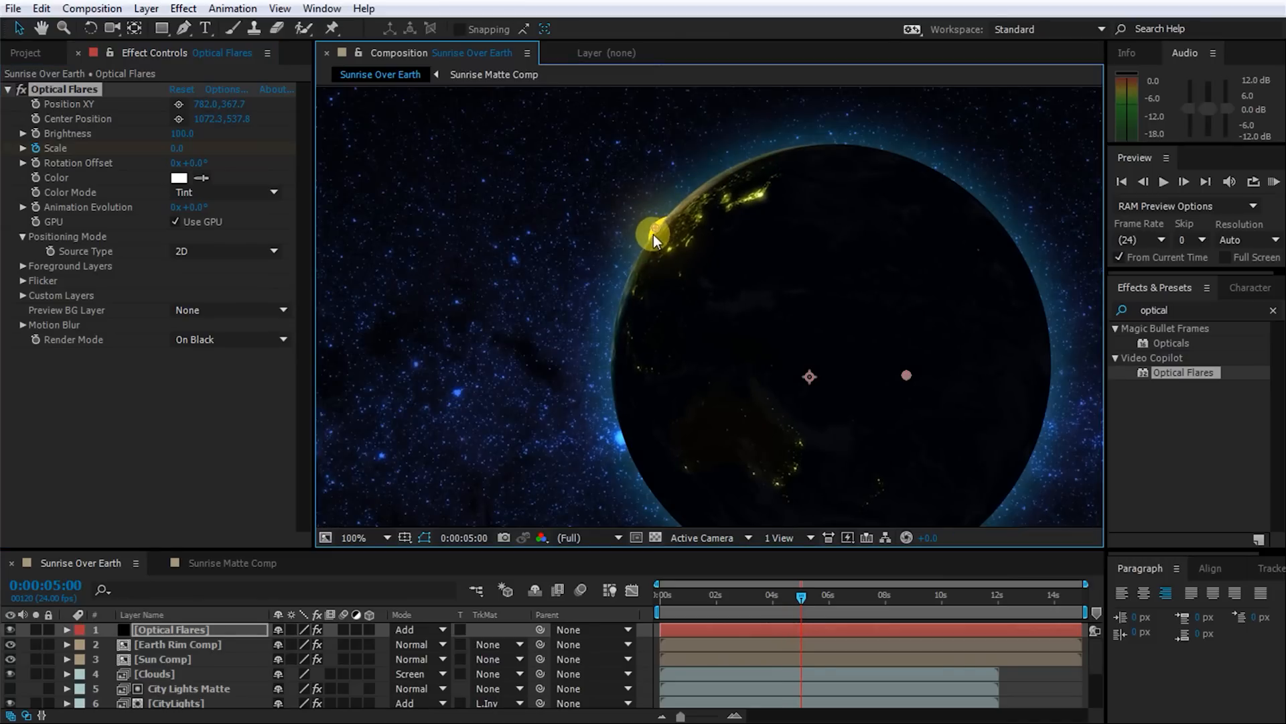
{"action": "left_click_drag", "start_coordinate": [175, 148], "coordinate": [174, 151]}
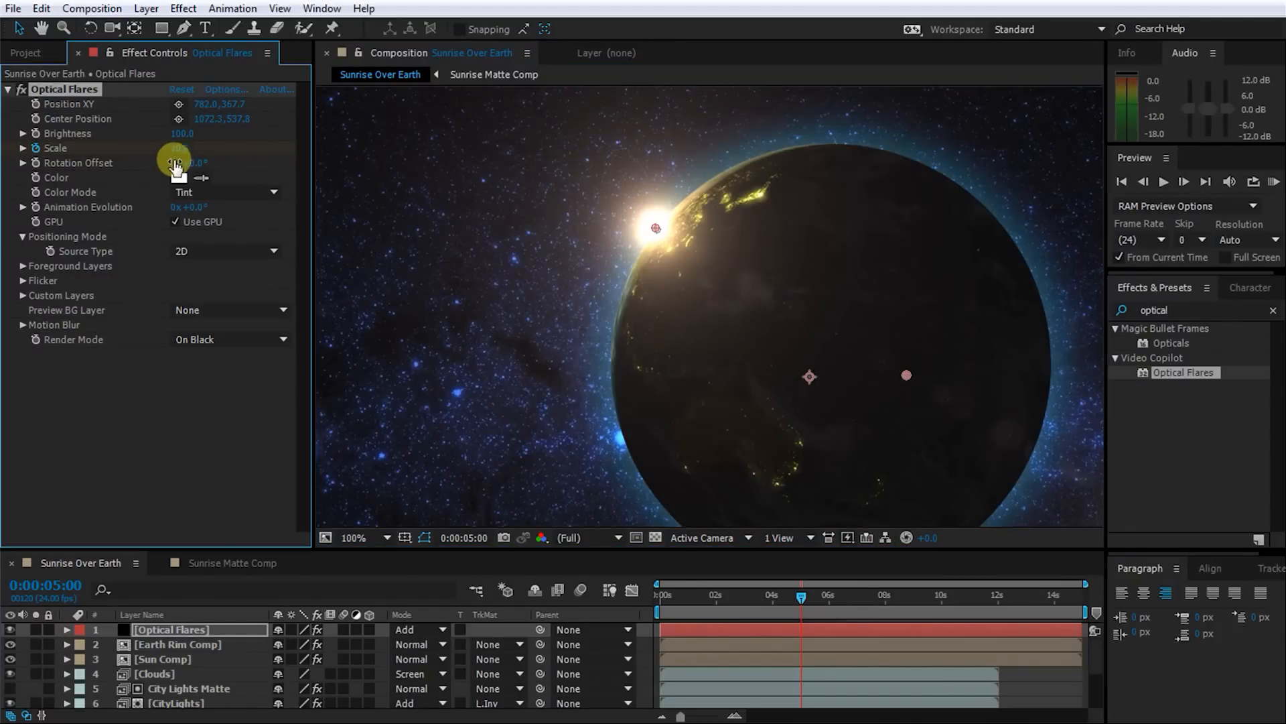
{"action": "key", "text": "shift+slash"}
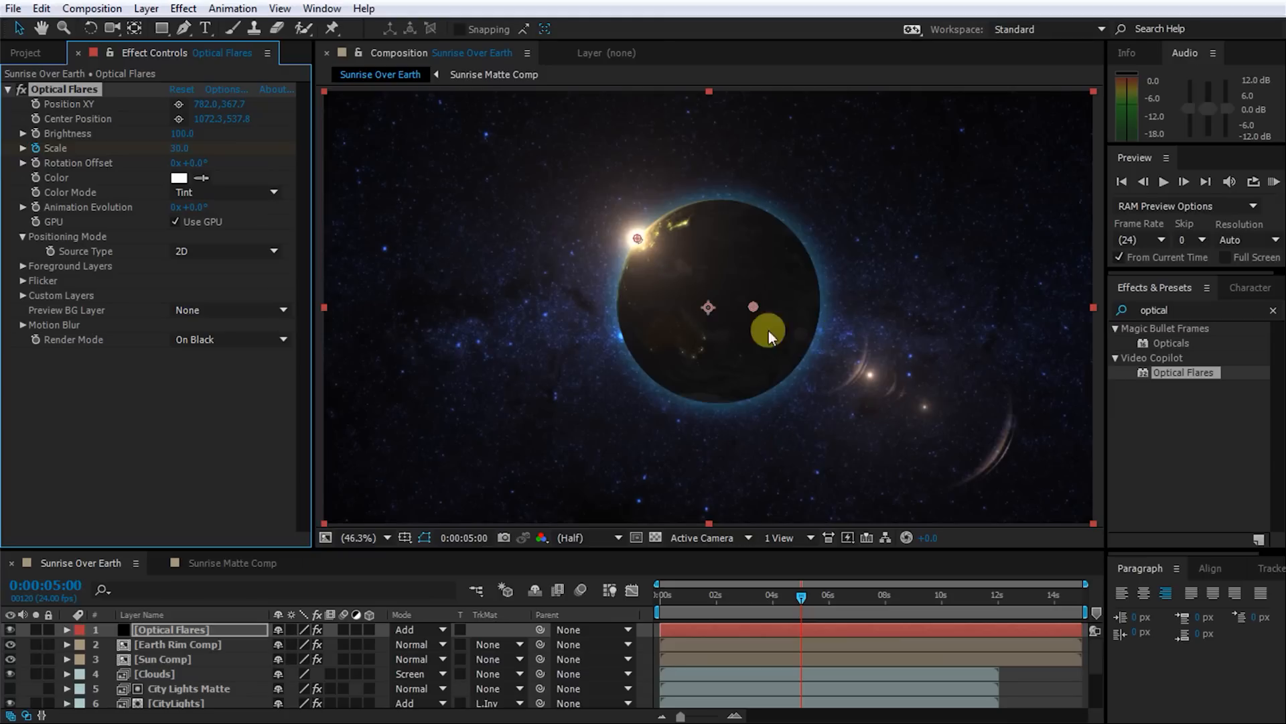
{"action": "left_click_drag", "start_coordinate": [816, 600], "coordinate": [763, 598]}
{"action": "left_click", "coordinate": [1028, 687]}
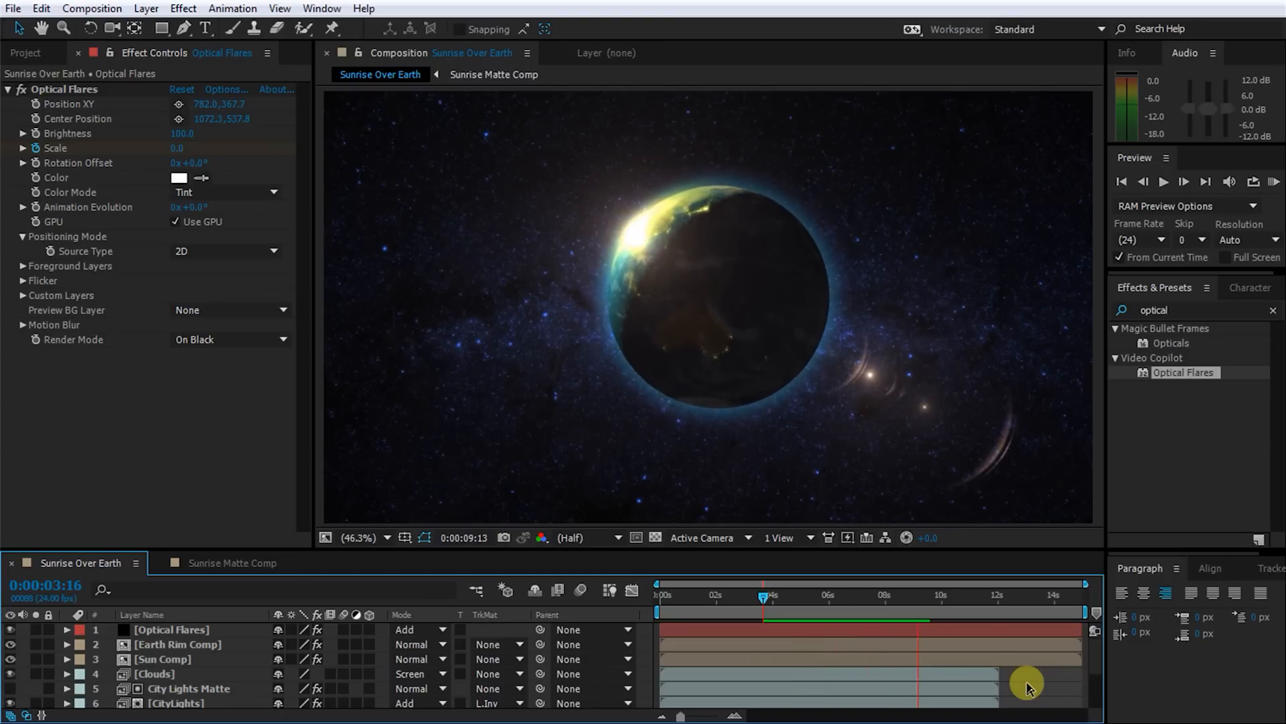
Add flare Scale keyframes that hold 30 at 0:00:08:19 and drop to 0 at 0:00:09:02.
{"action": "left_click", "coordinate": [808, 633]}
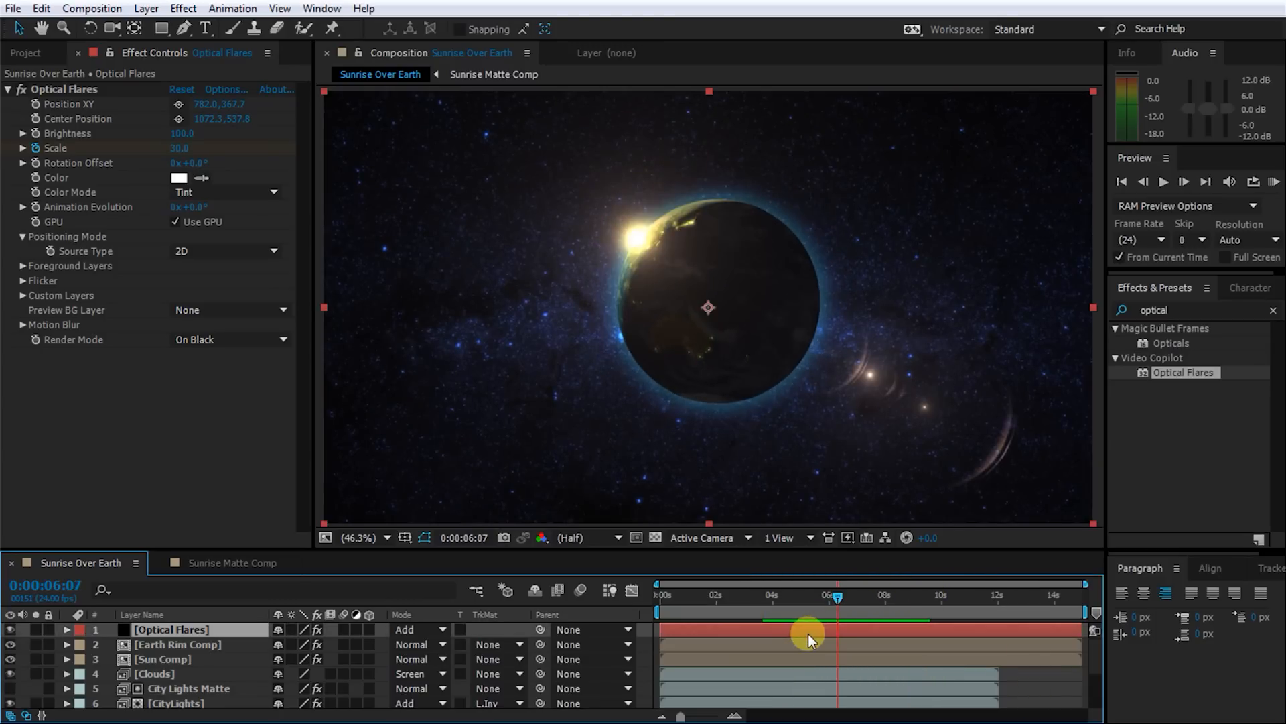
{"action": "key", "text": "u"}
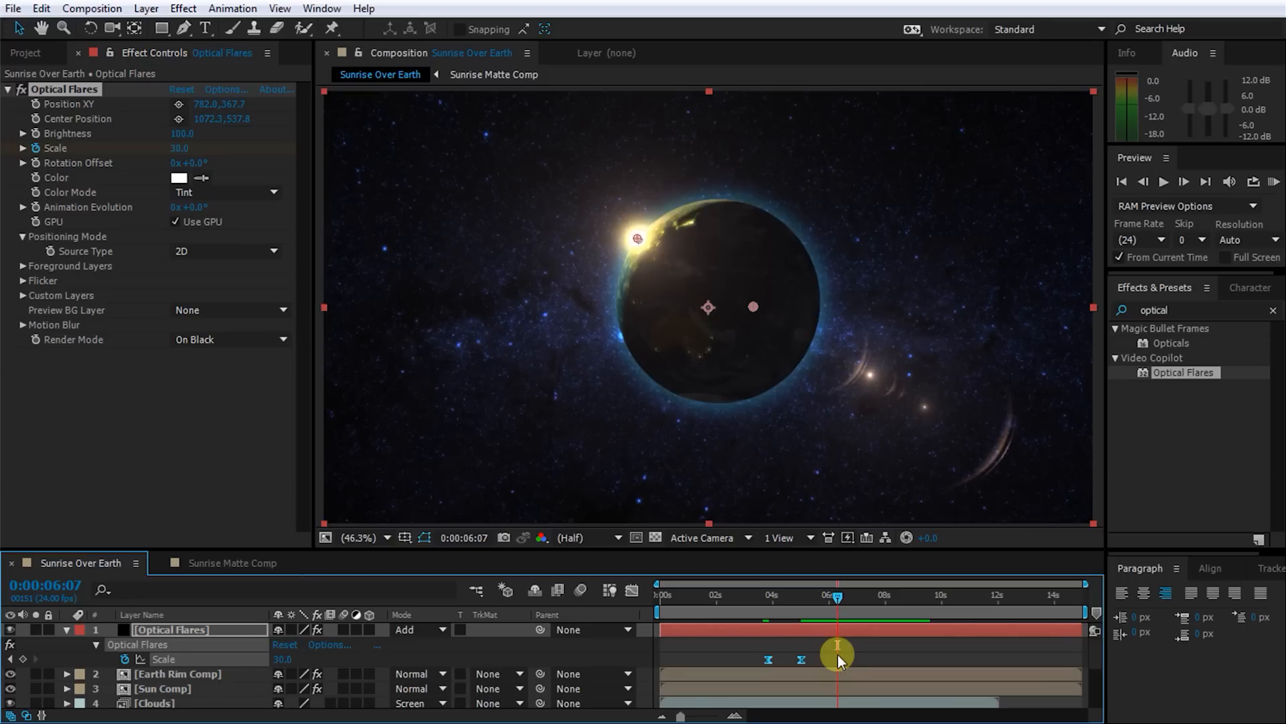
{"action": "left_click_drag", "start_coordinate": [842, 596], "coordinate": [906, 615]}
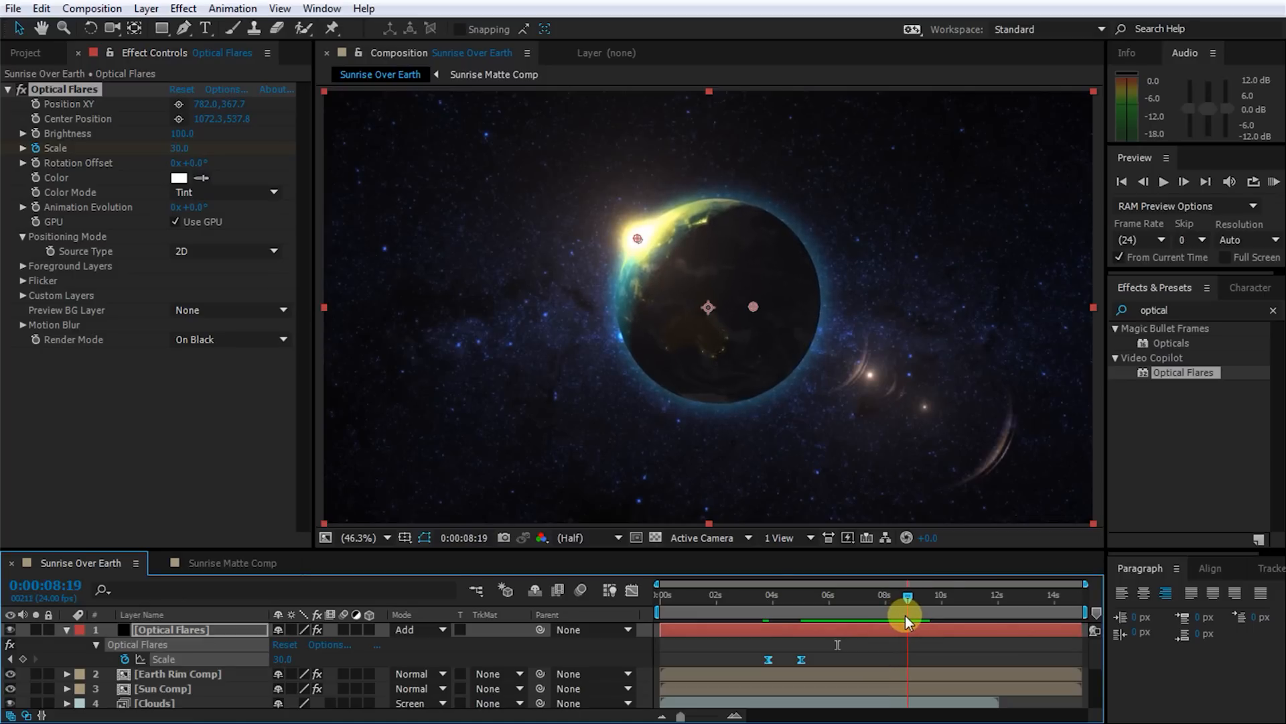
{"action": "left_click", "coordinate": [22, 659]}
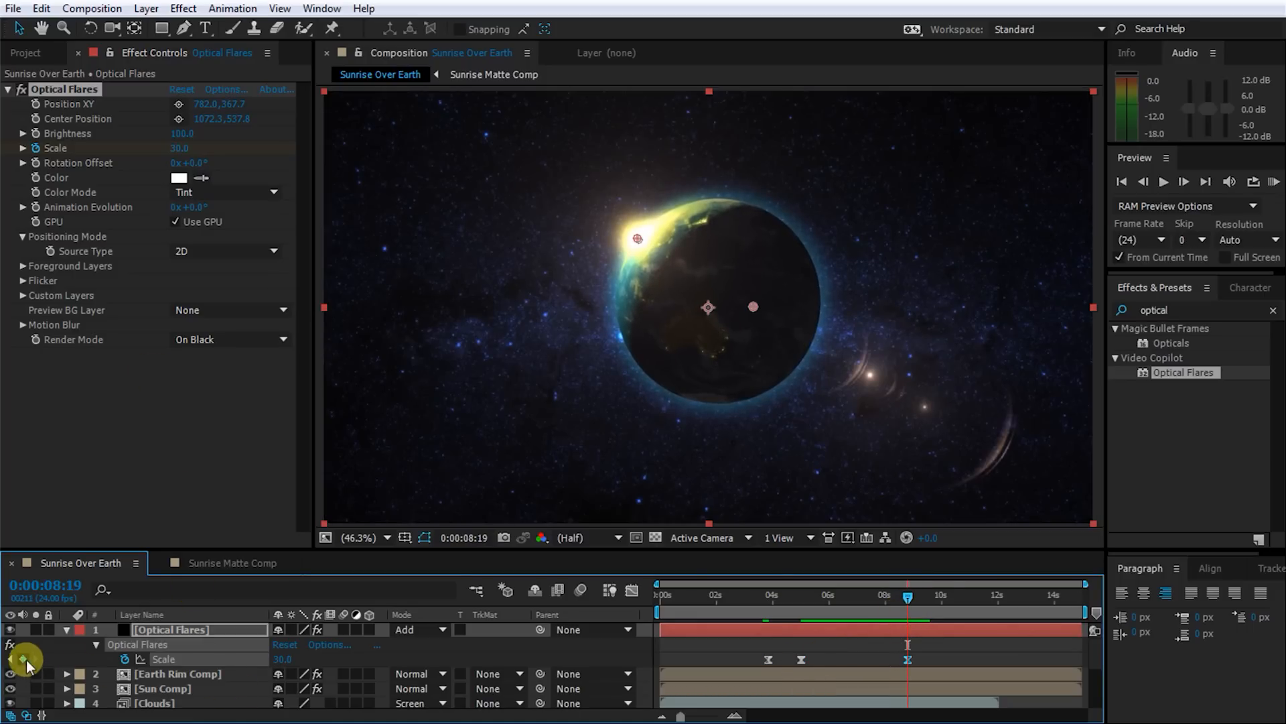
{"action": "left_click_drag", "start_coordinate": [909, 596], "coordinate": [916, 597]}
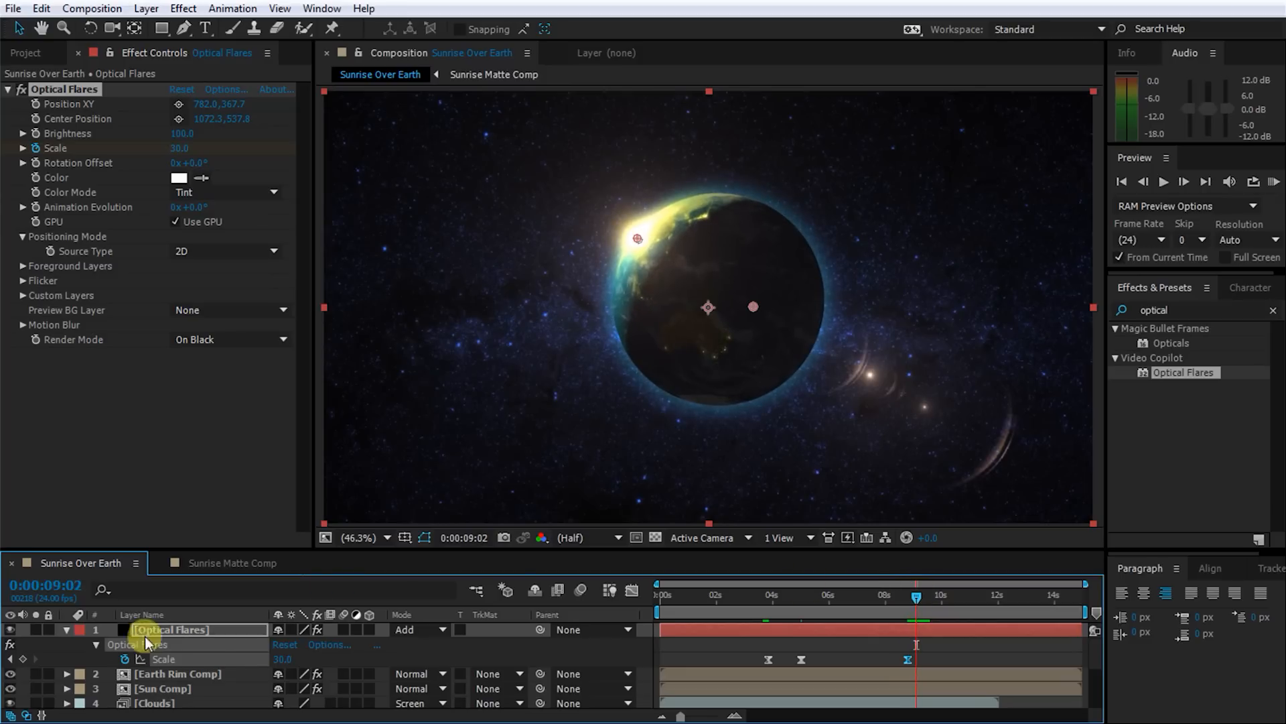
{"action": "left_click_drag", "start_coordinate": [280, 659], "coordinate": [250, 659]}
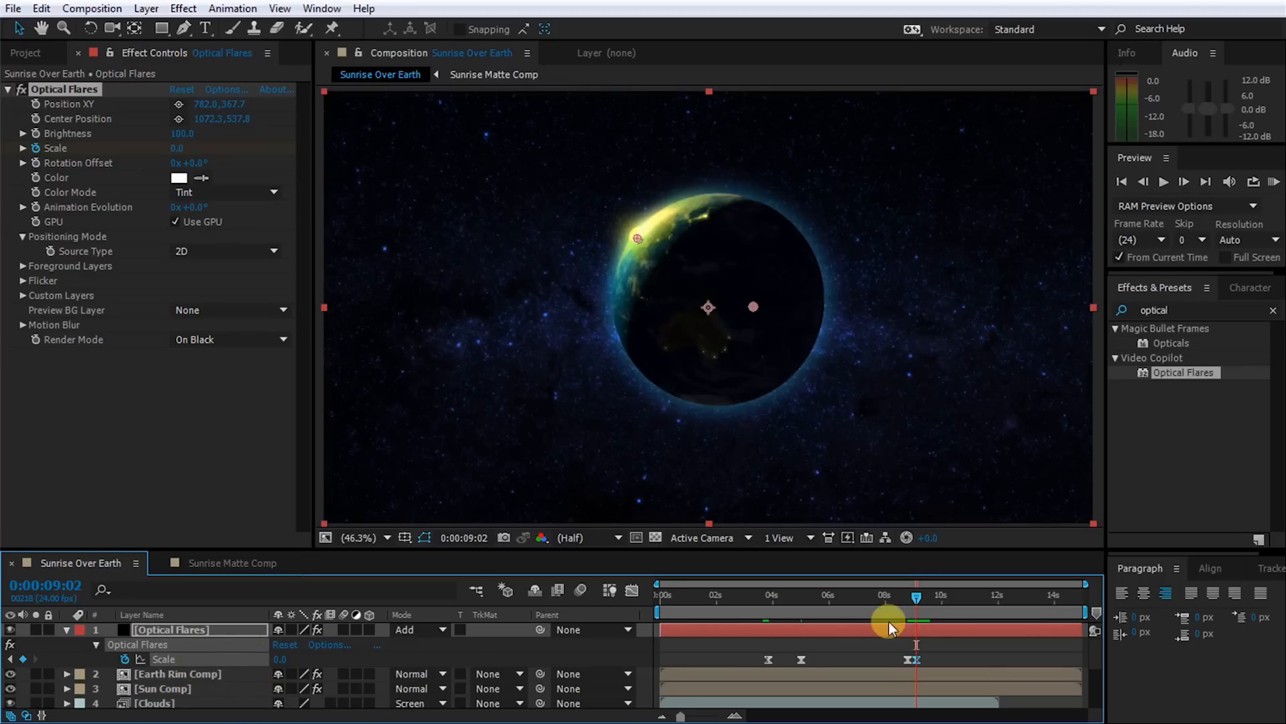
Preview the flare's fade-out from 0:00:08:07 and return to the start of the composition.
{"action": "left_click_drag", "start_coordinate": [917, 602], "coordinate": [882, 604]}
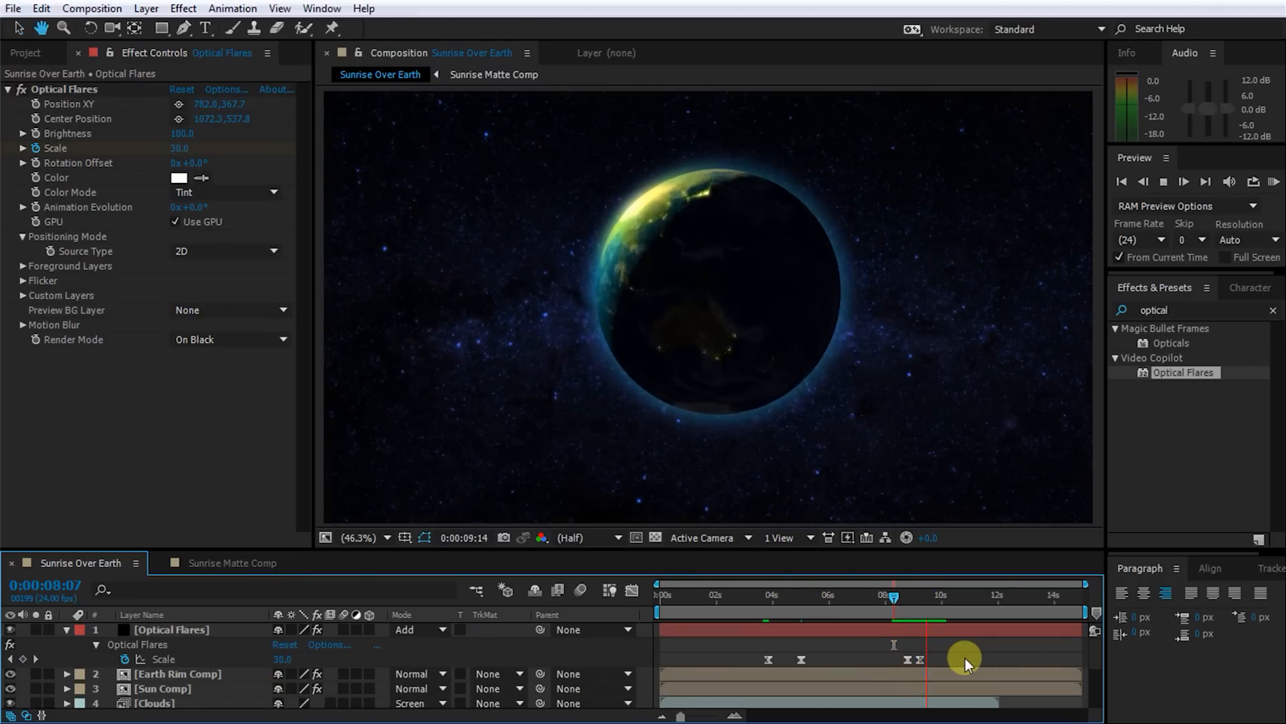
{"action": "key", "text": "space"}
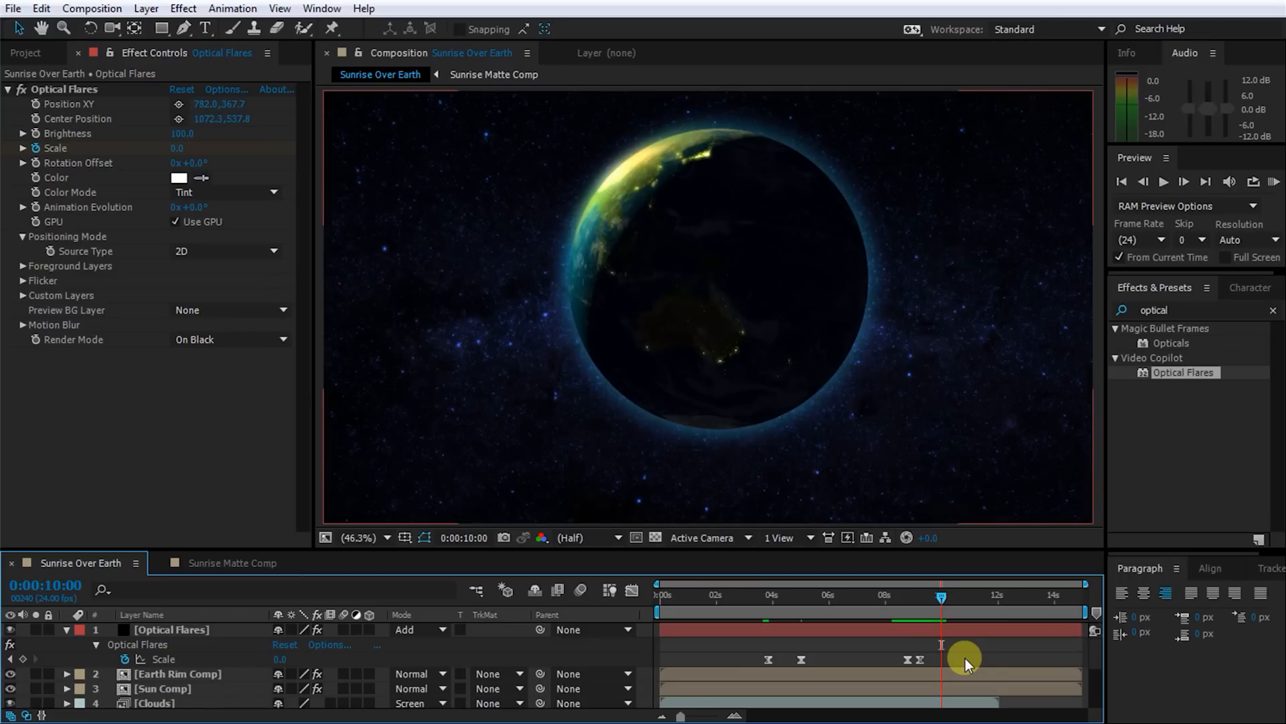
{"action": "left_click_drag", "start_coordinate": [934, 596], "coordinate": [643, 617]}
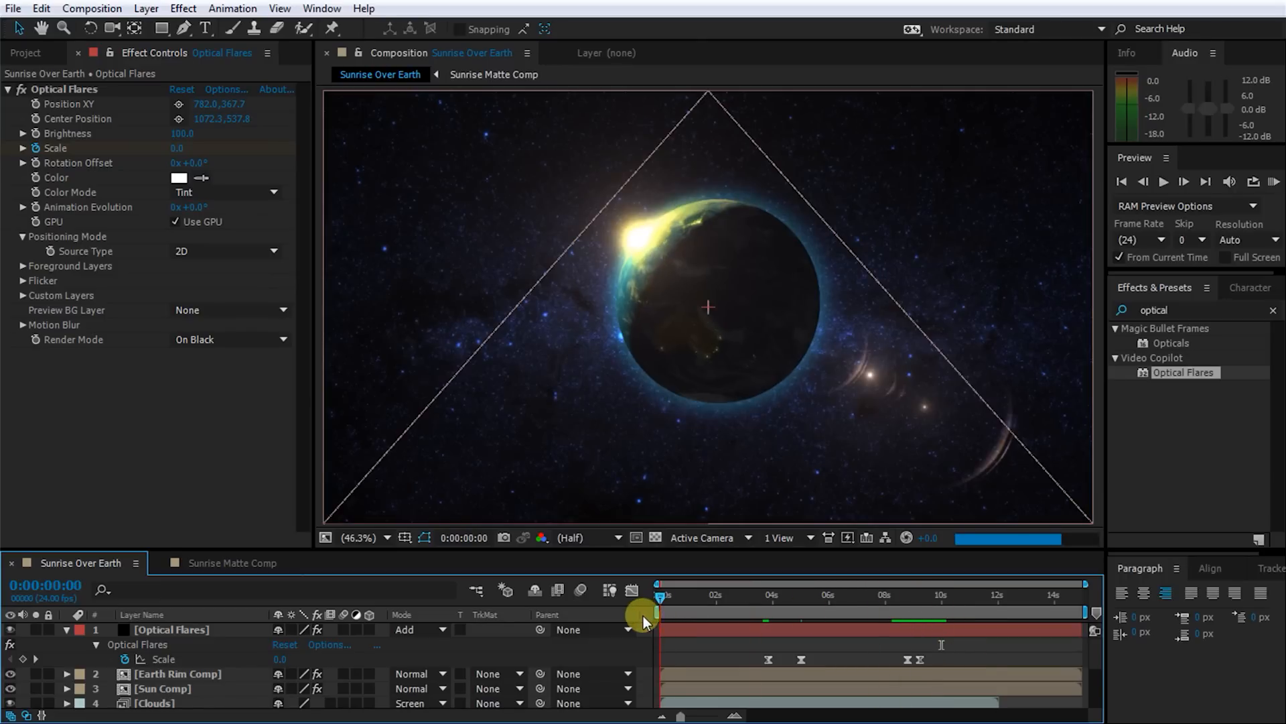